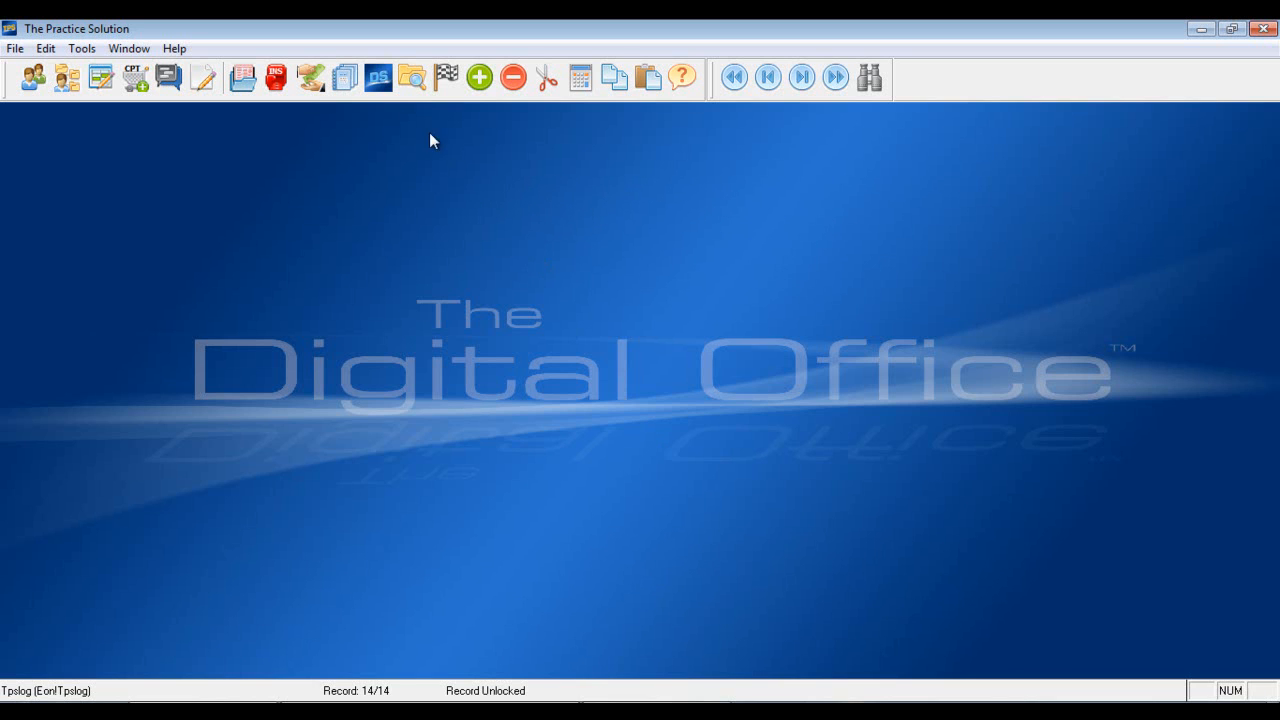
# - Search the report forms for "aver" and select Patients Mailing Labels - Avery 5160
pyautogui.click(345, 77)
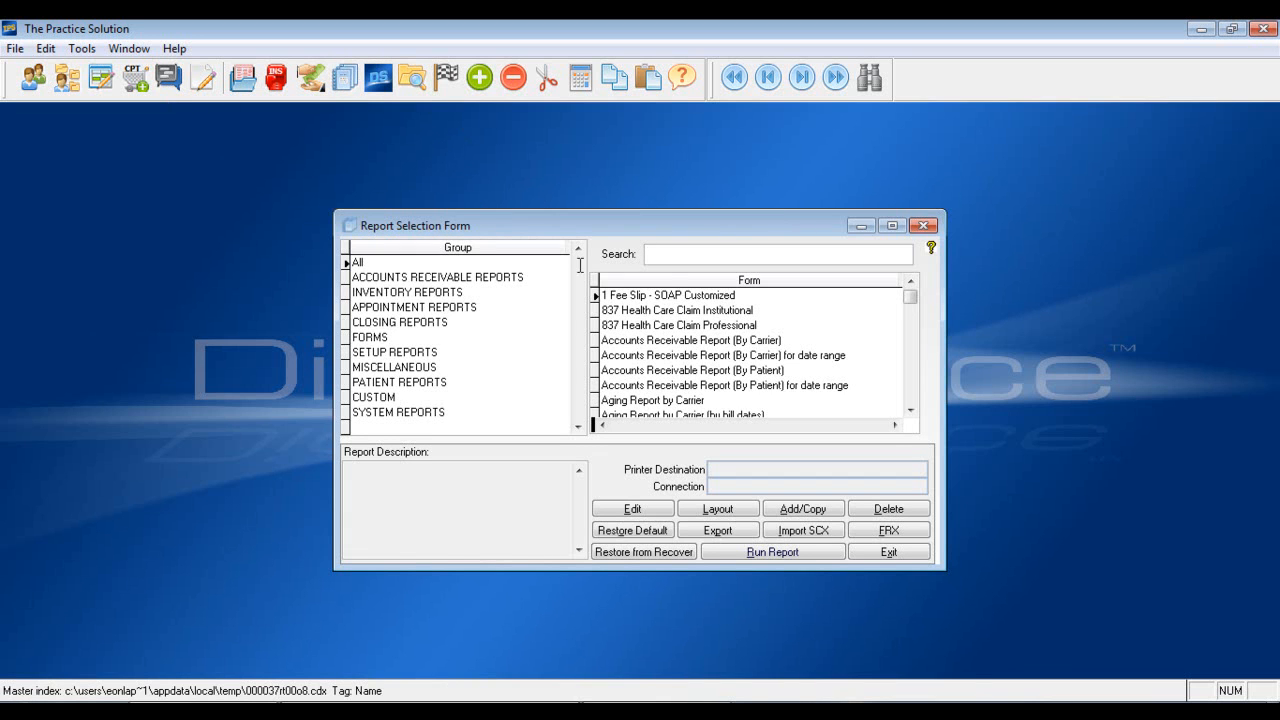
pyautogui.write('a')
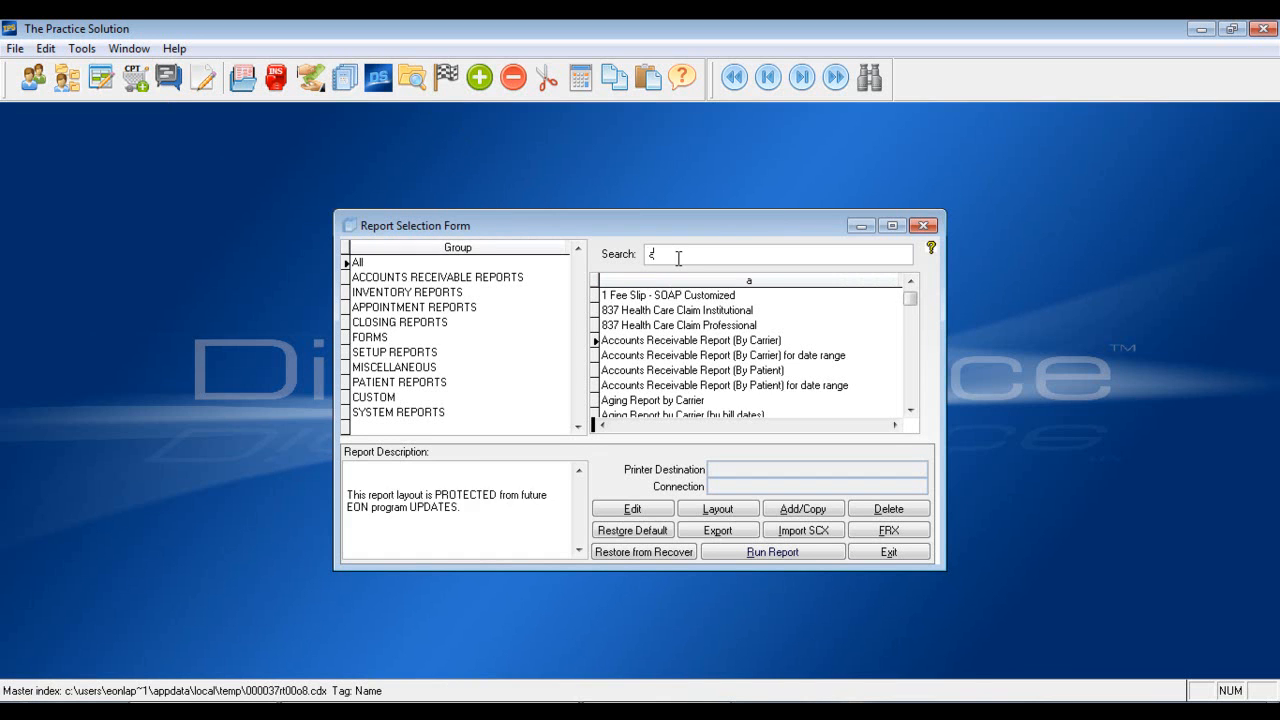
pyautogui.write('ver')
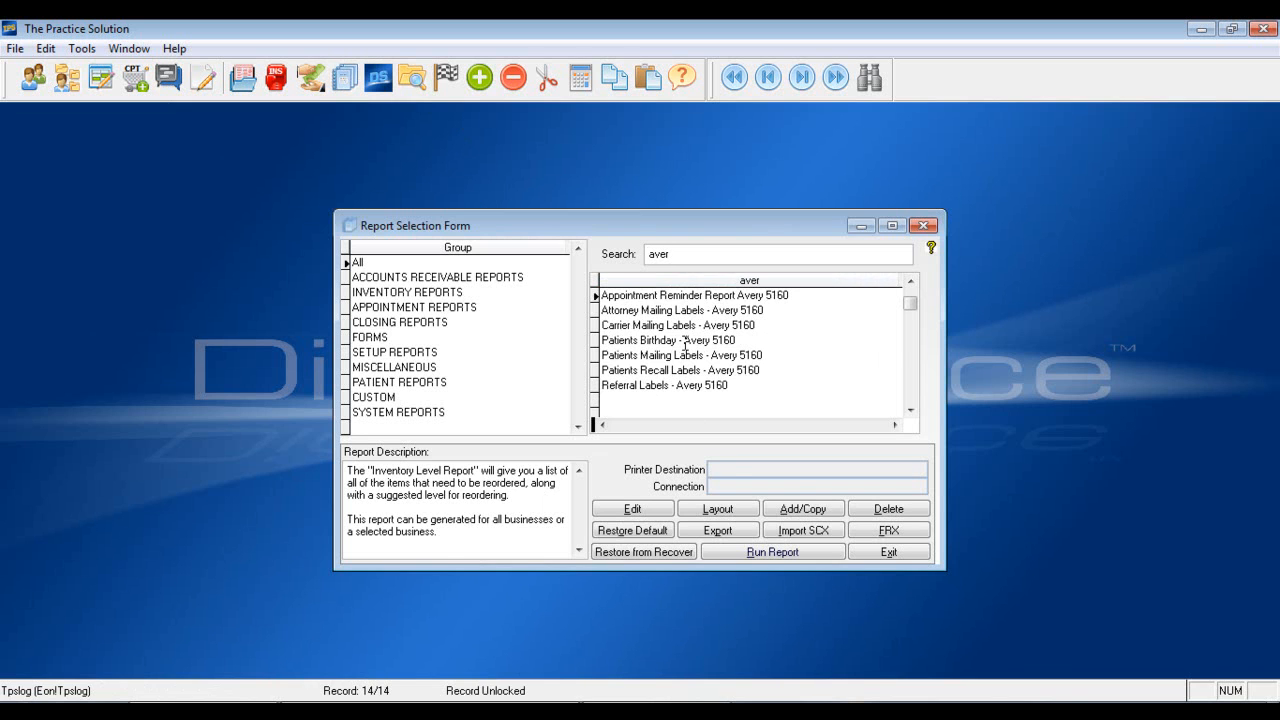
pyautogui.click(684, 343)
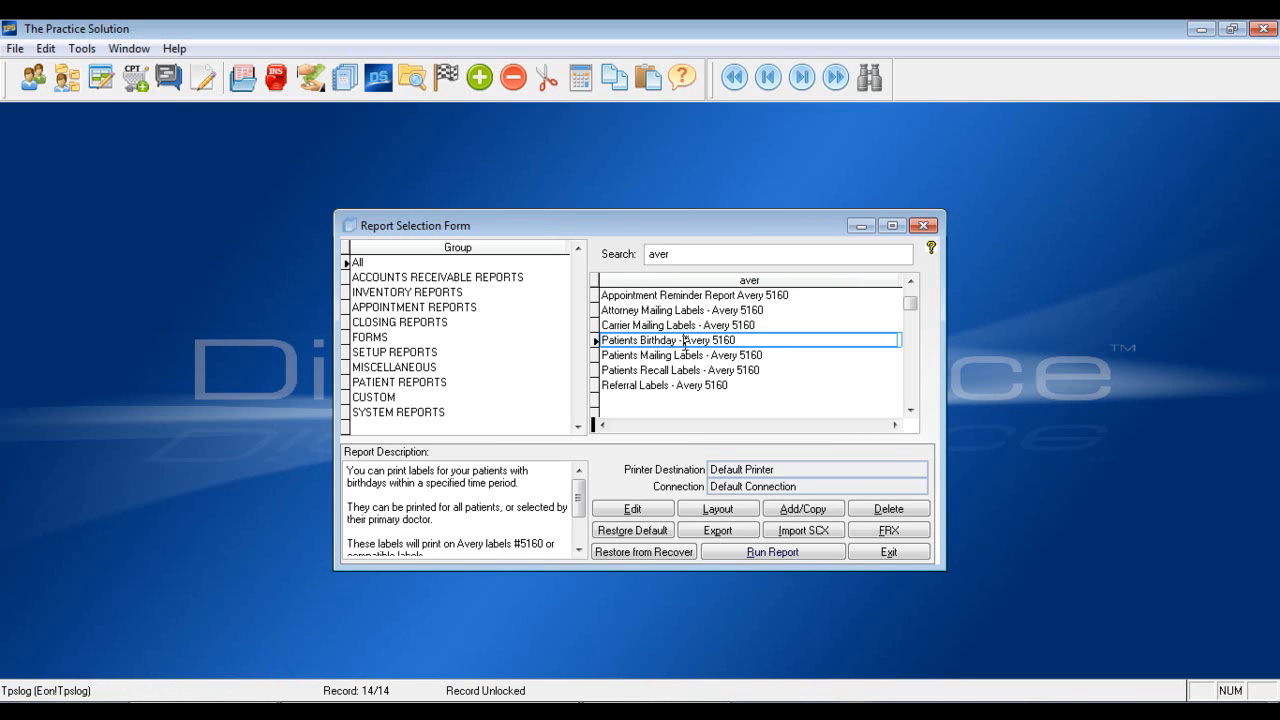
pyautogui.click(680, 355)
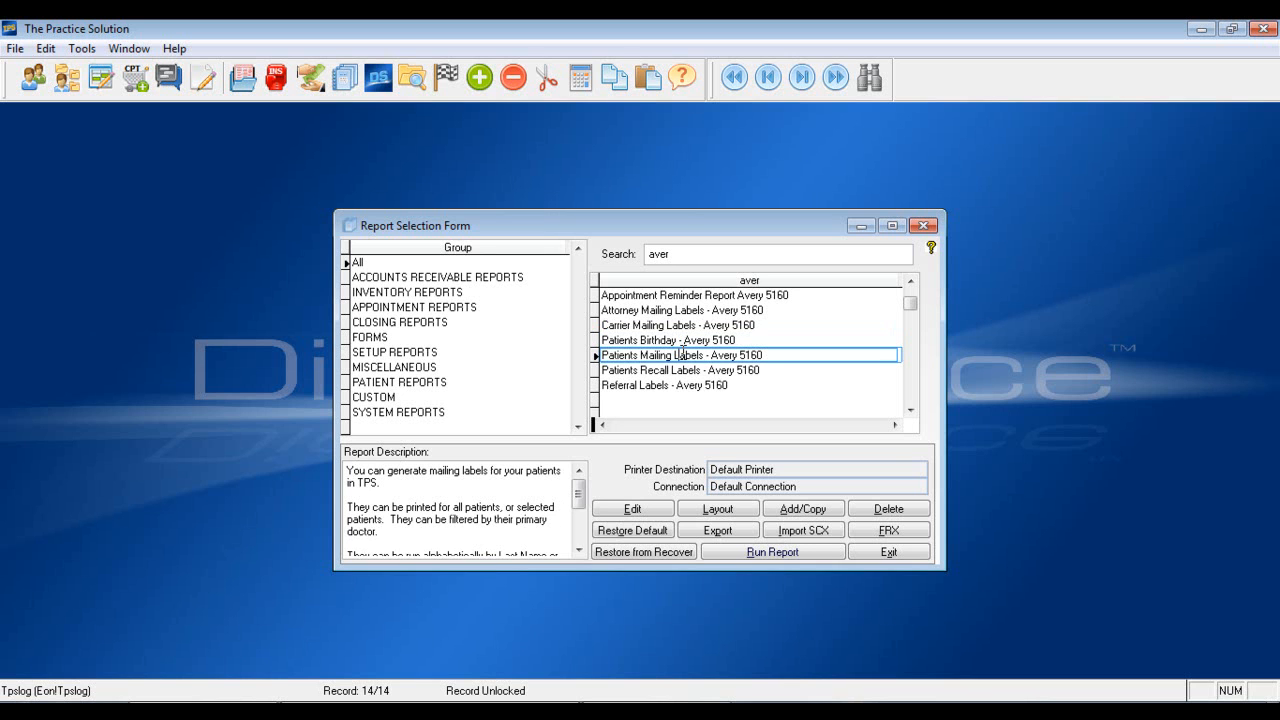
# - Run the mailing labels report for all listed patients, review the labels in a screen preview, and close it
pyautogui.click(756, 552)
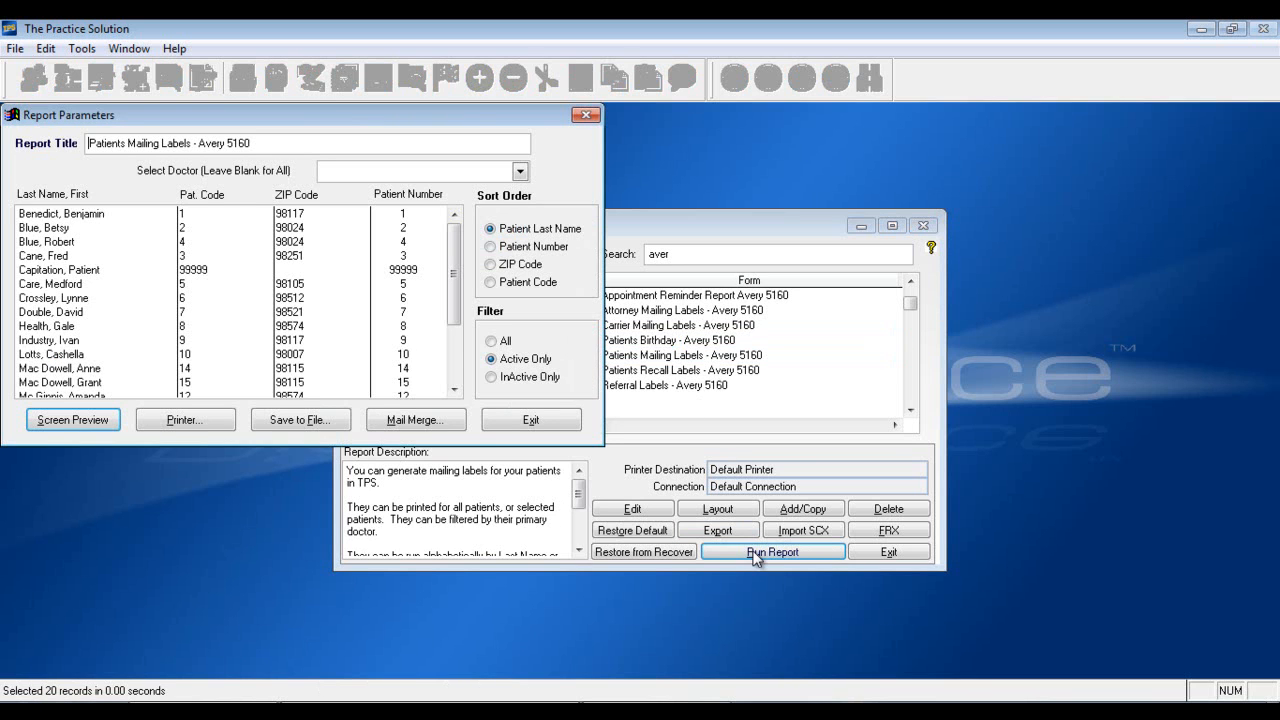
pyautogui.click(70, 216)
pyautogui.moveTo(452, 272); pyautogui.dragTo(452, 390)
pyautogui.keyDown('shift'); pyautogui.click(180, 392); pyautogui.keyUp('shift')
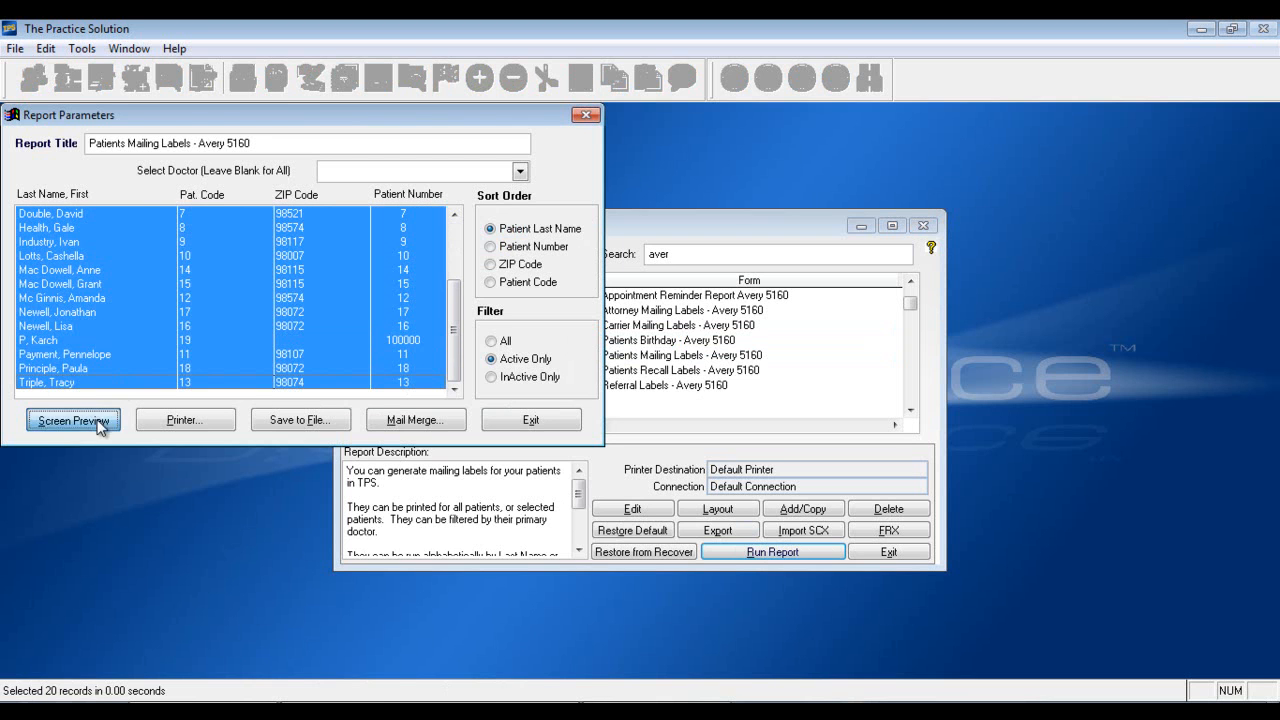
pyautogui.click(100, 425)
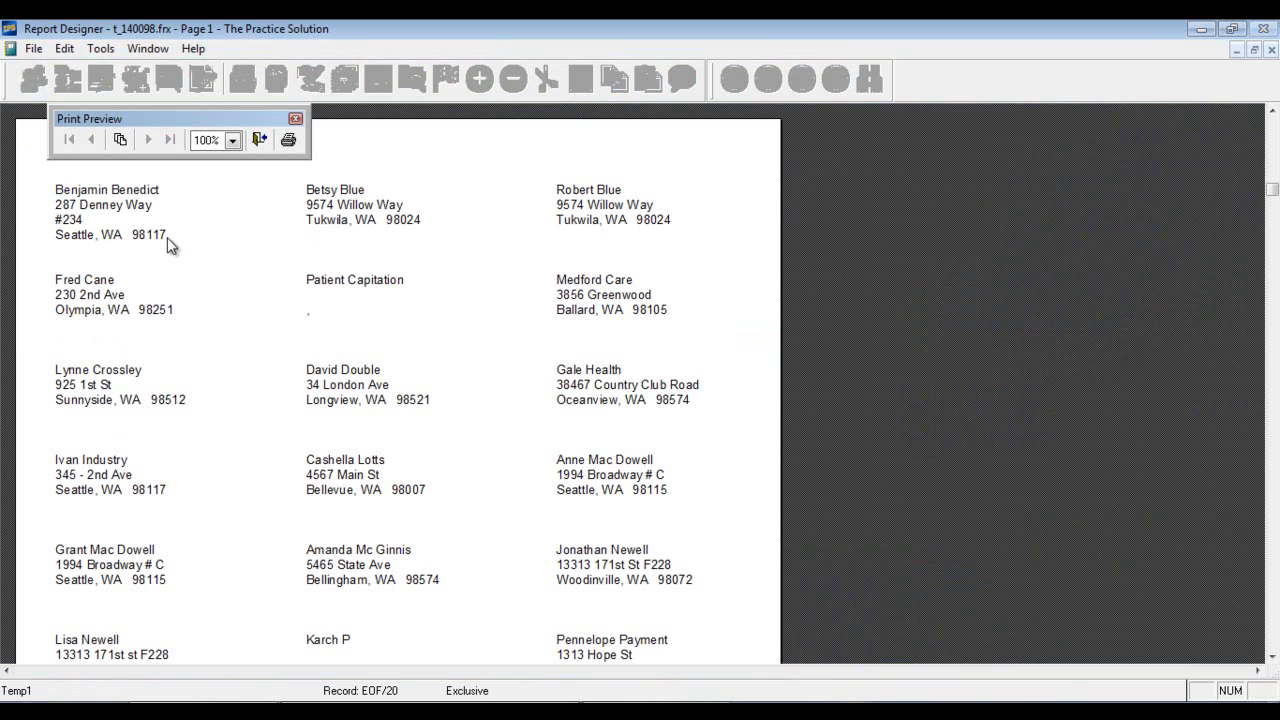
pyautogui.scroll(-3, 167, 237)
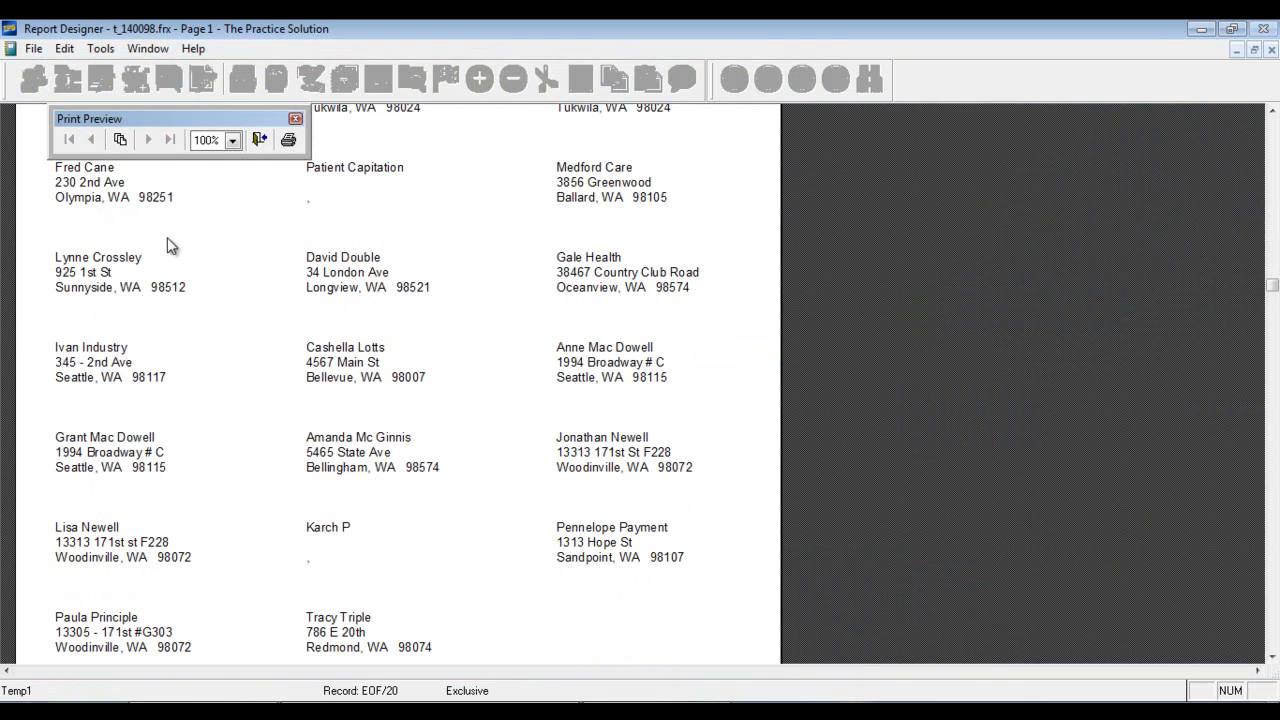
pyautogui.scroll(4, 254, 207)
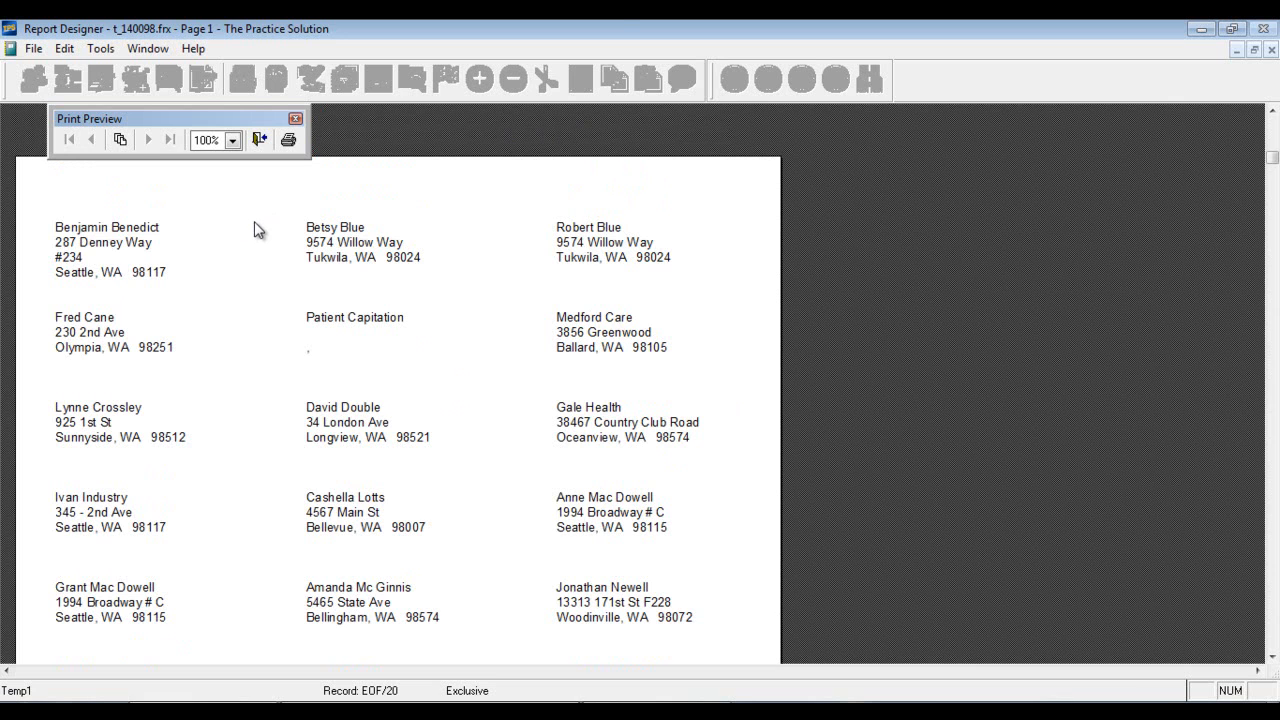
pyautogui.click(259, 139)
# - Make a copy of the Patients Mailing Labels - Avery 5160 report with a new report number
pyautogui.click(648, 356)
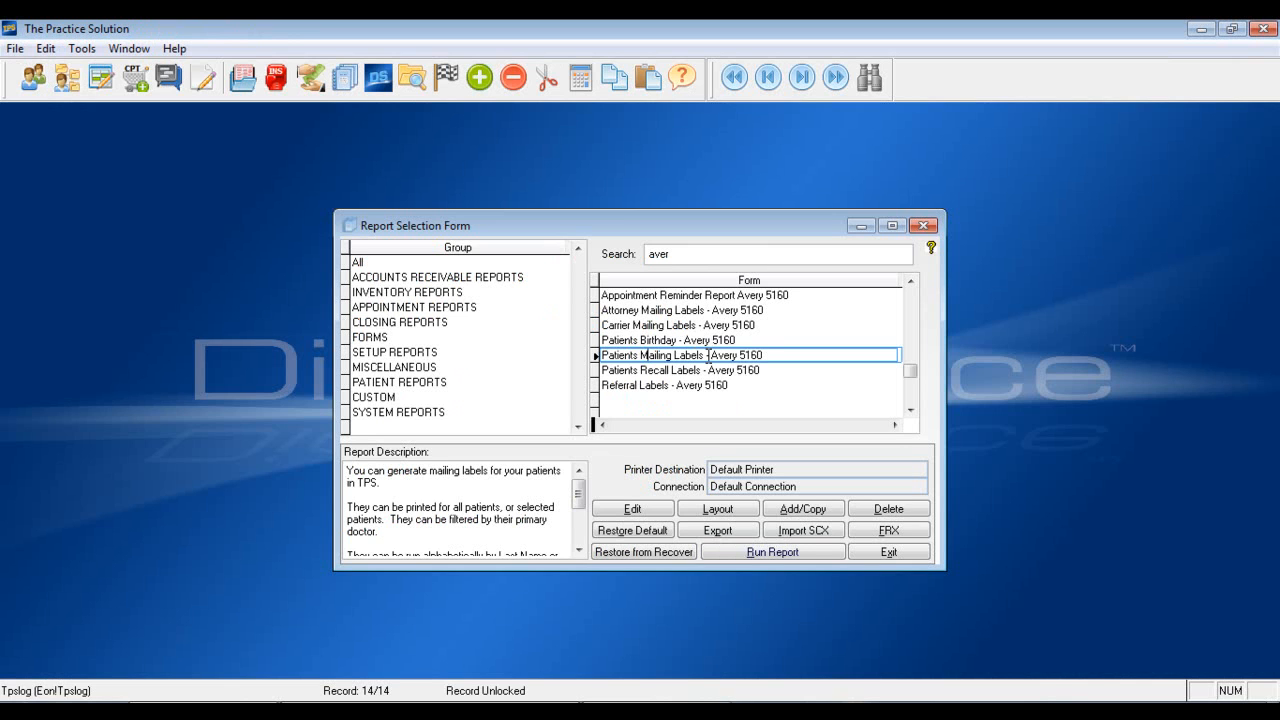
pyautogui.click(801, 510)
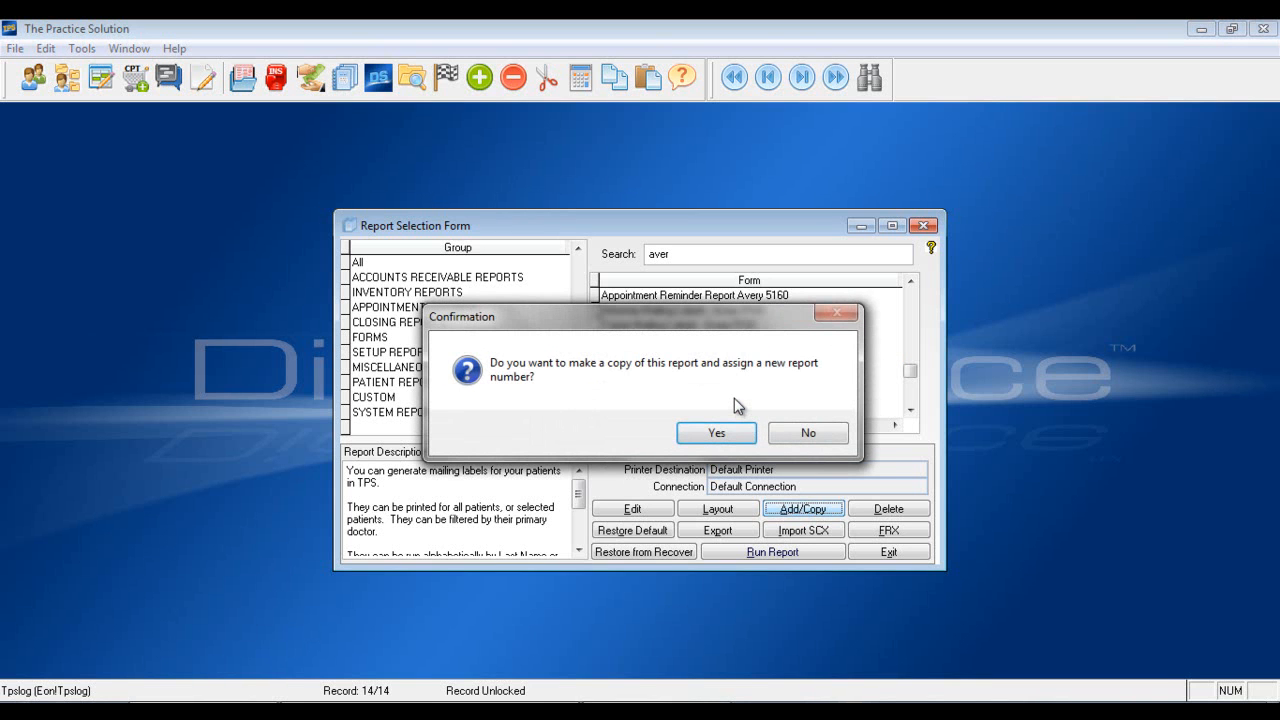
pyautogui.click(738, 432)
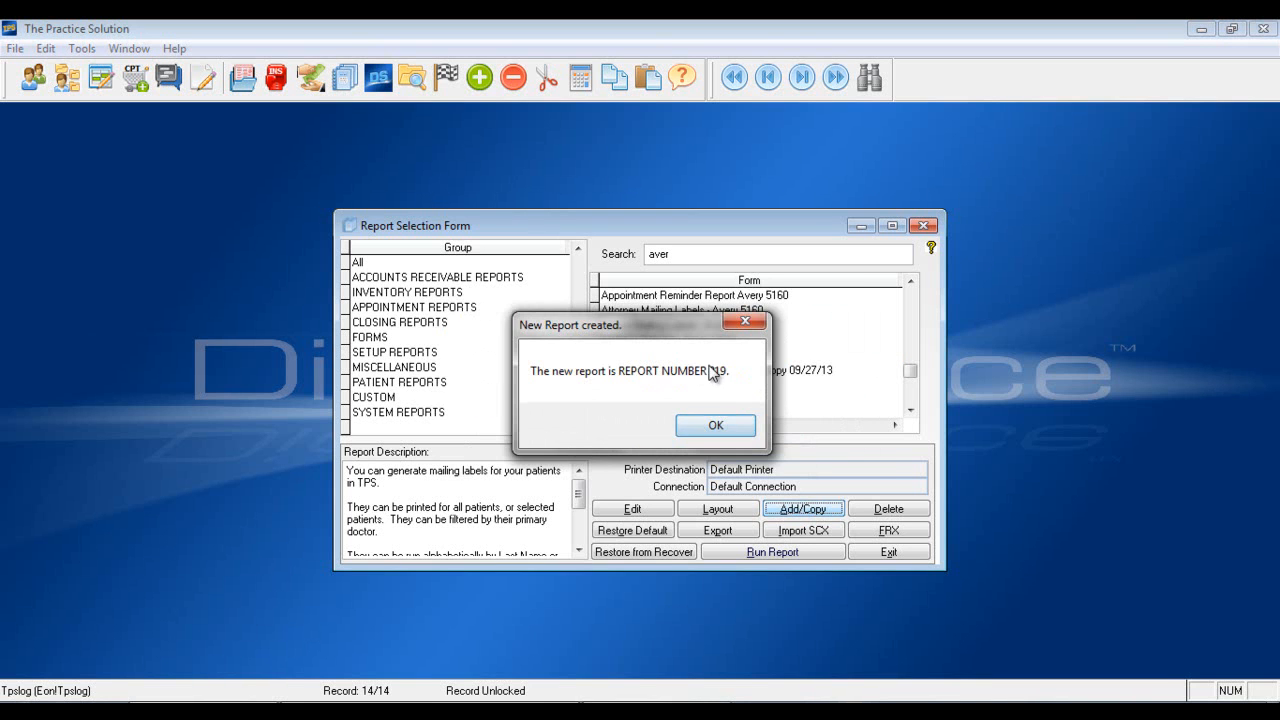
pyautogui.click(725, 427)
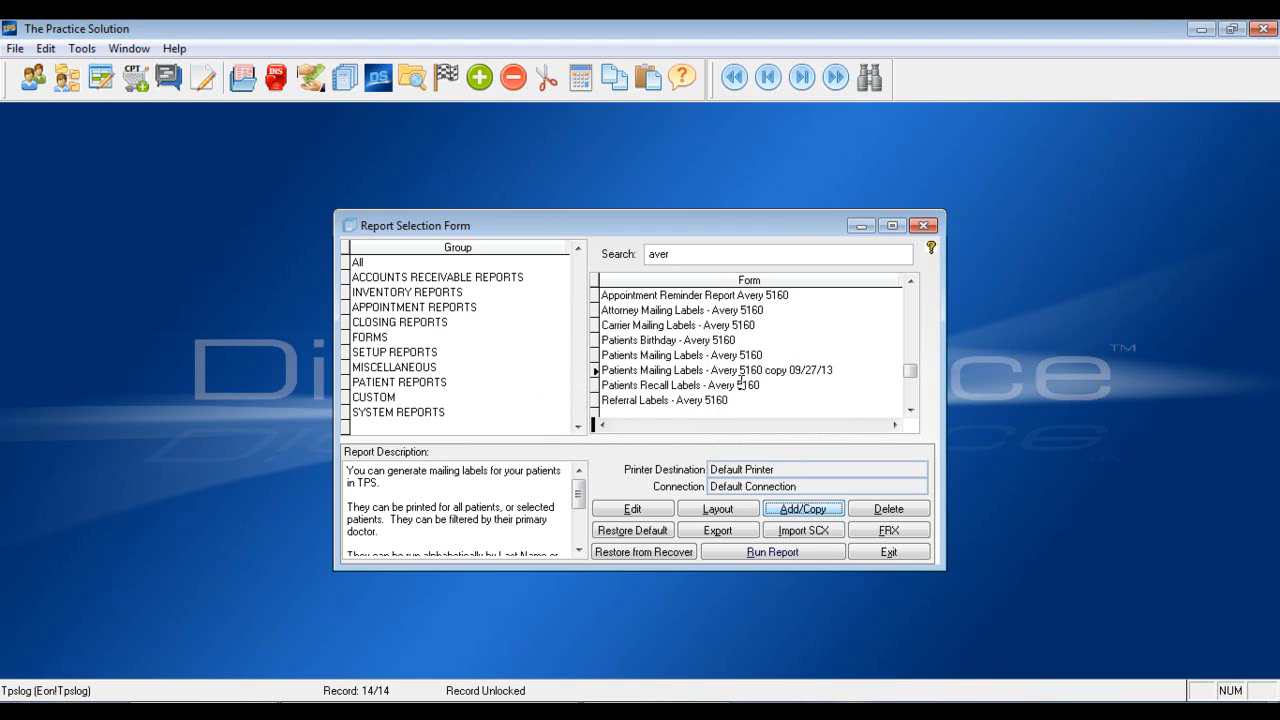
# - Open the layout of the Avery 5160 copy dated 09/27/13 and set its page layout to 2 columns
pyautogui.click(800, 370)
pyautogui.click(790, 371)
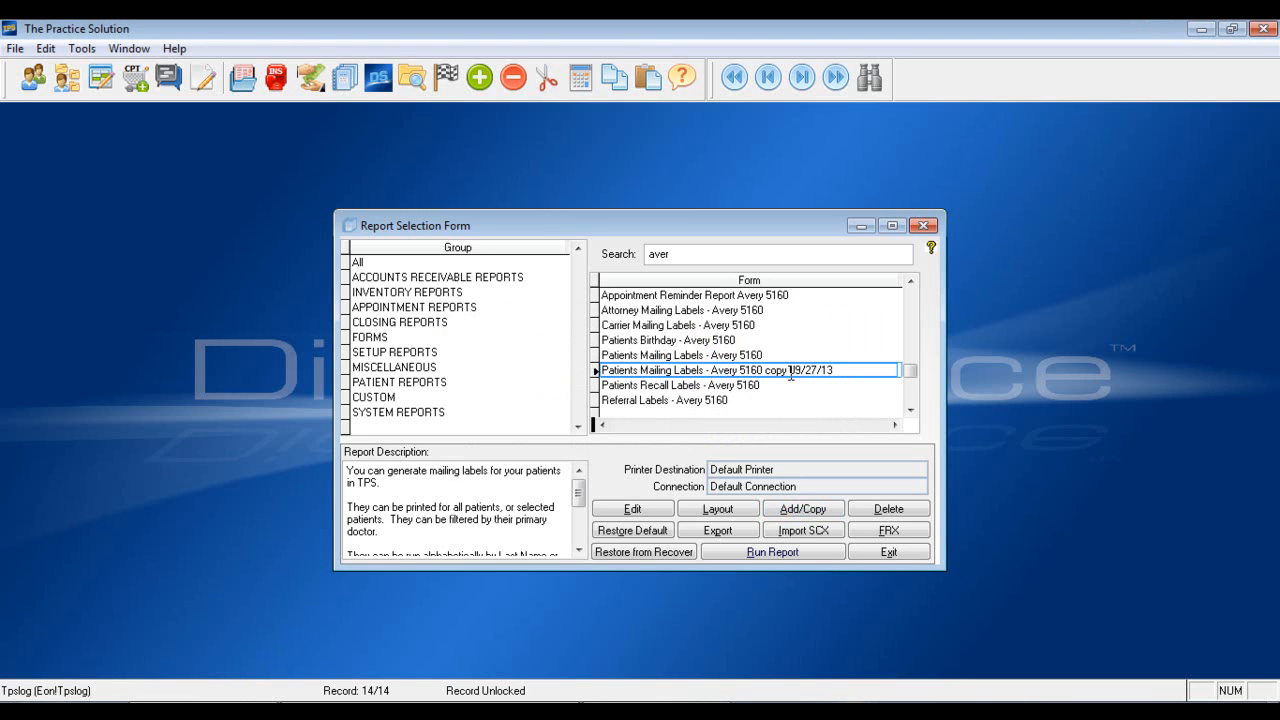
pyautogui.click(719, 509)
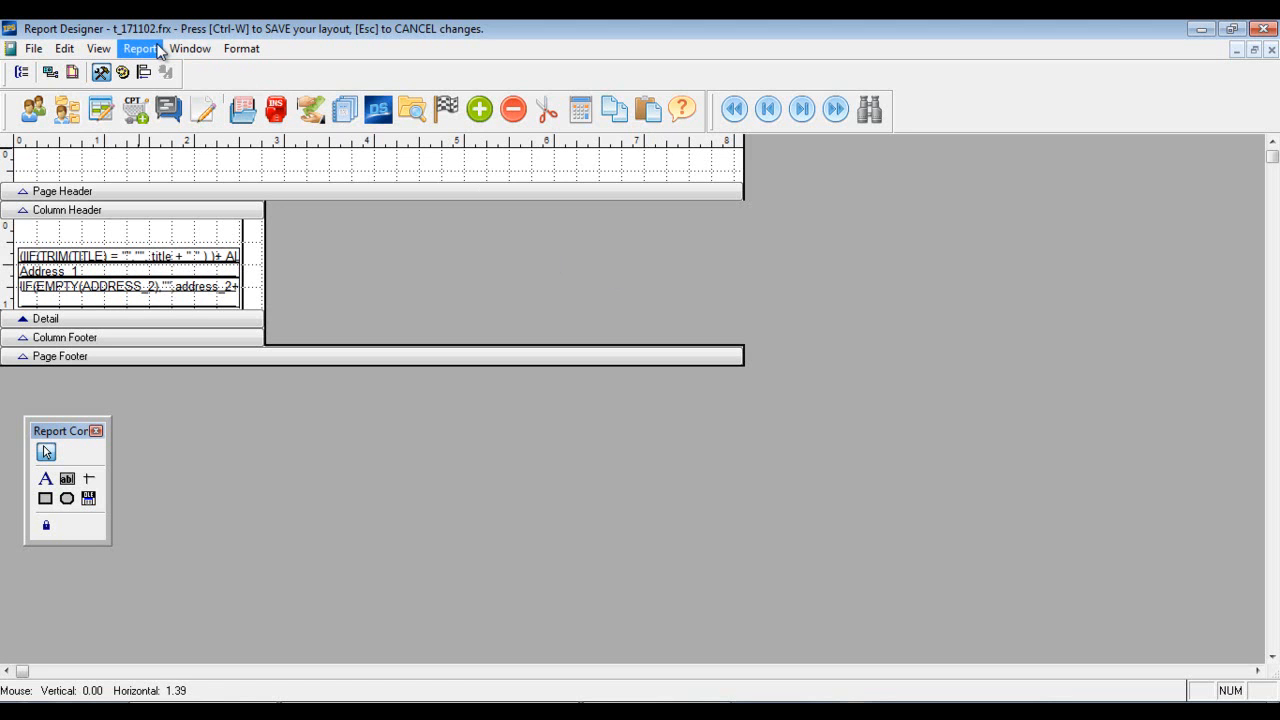
pyautogui.click(33, 48)
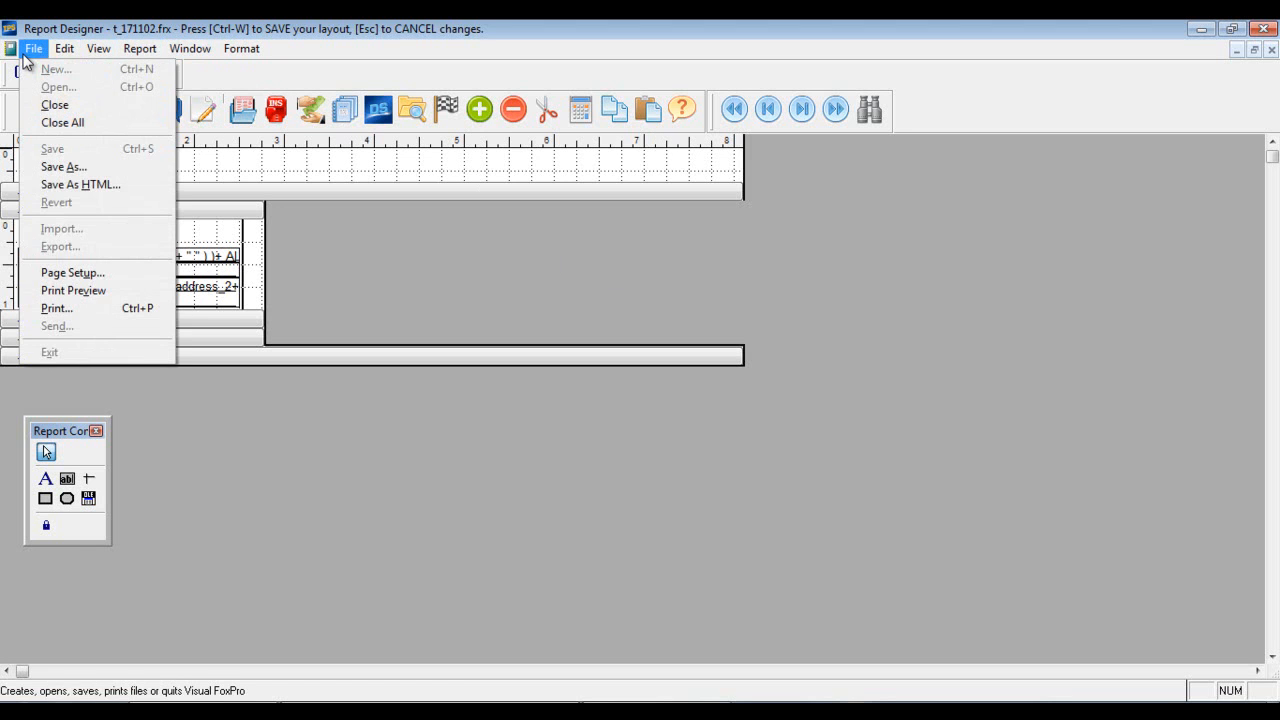
pyautogui.click(72, 272)
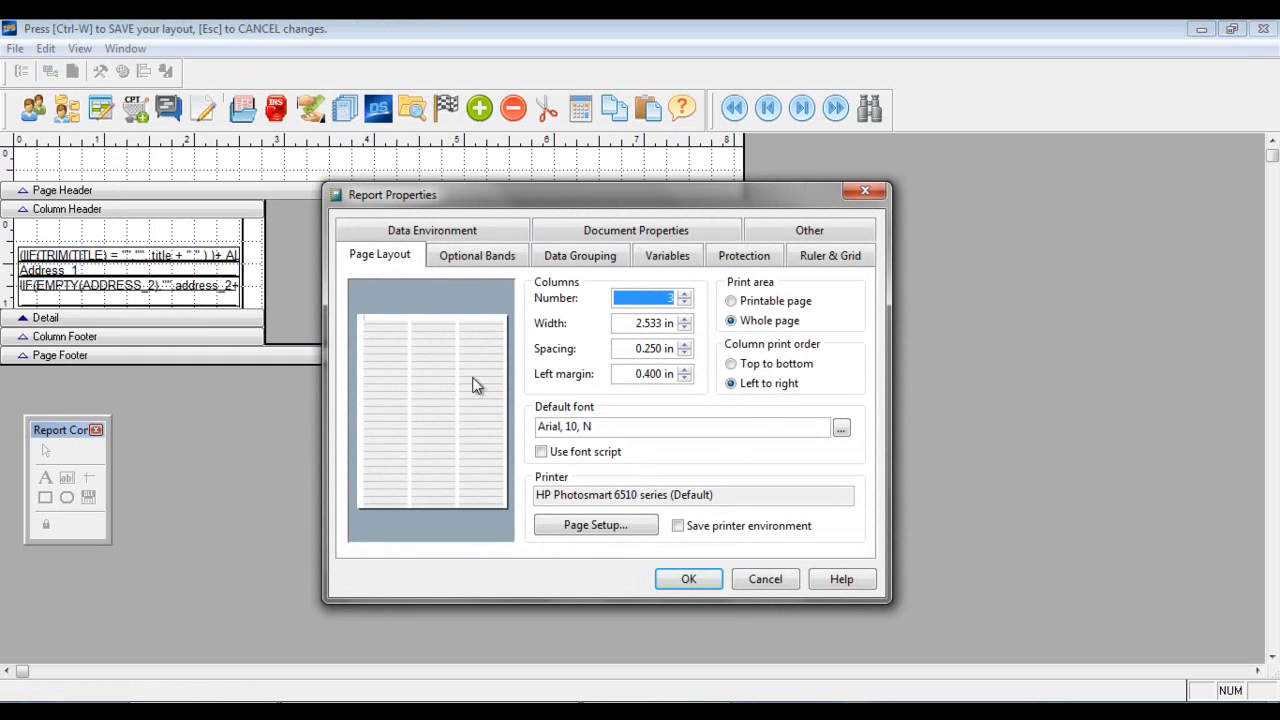
pyautogui.click(685, 303)
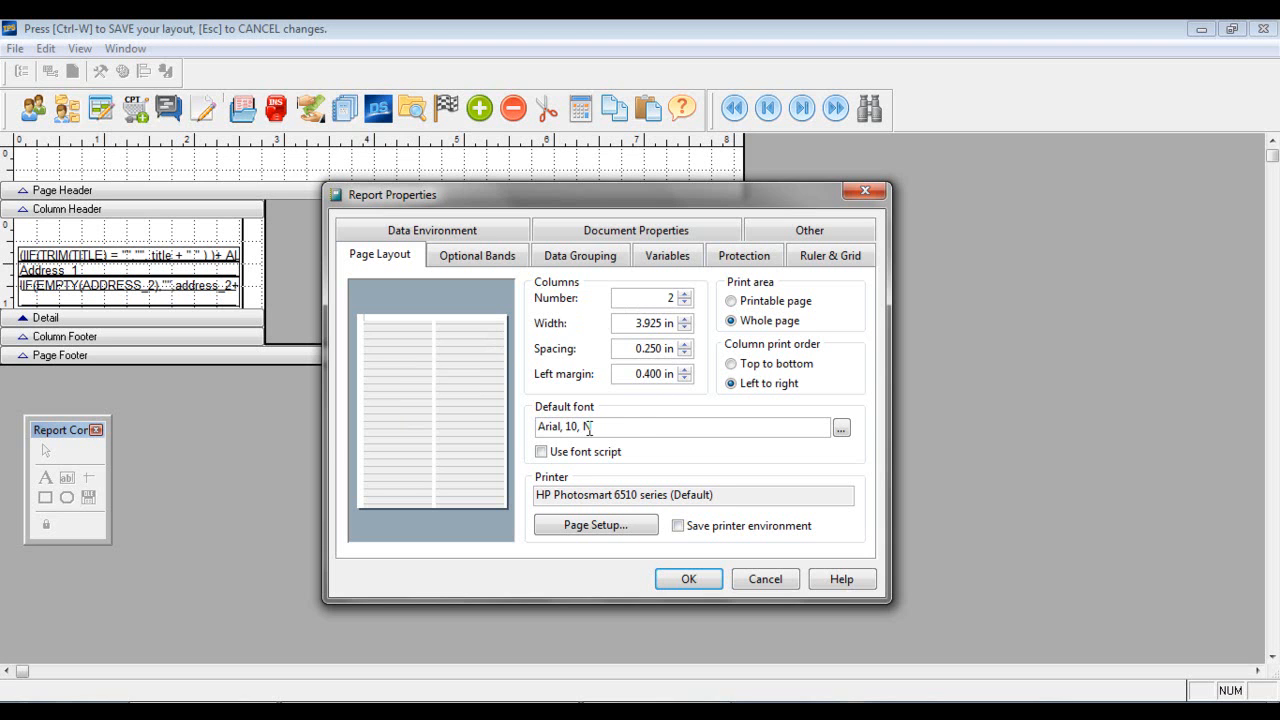
# - Set the report's default font to Arial Bold, size 12, and apply the report properties
pyautogui.click(842, 429)
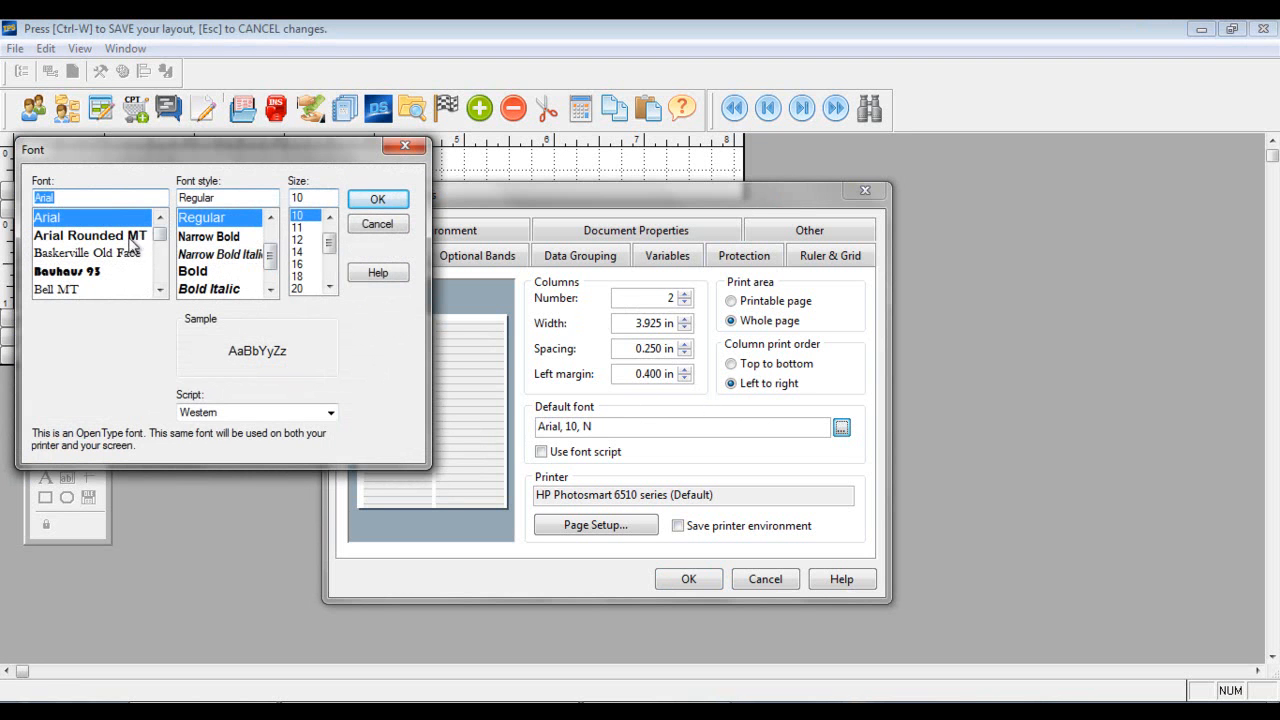
pyautogui.click(205, 271)
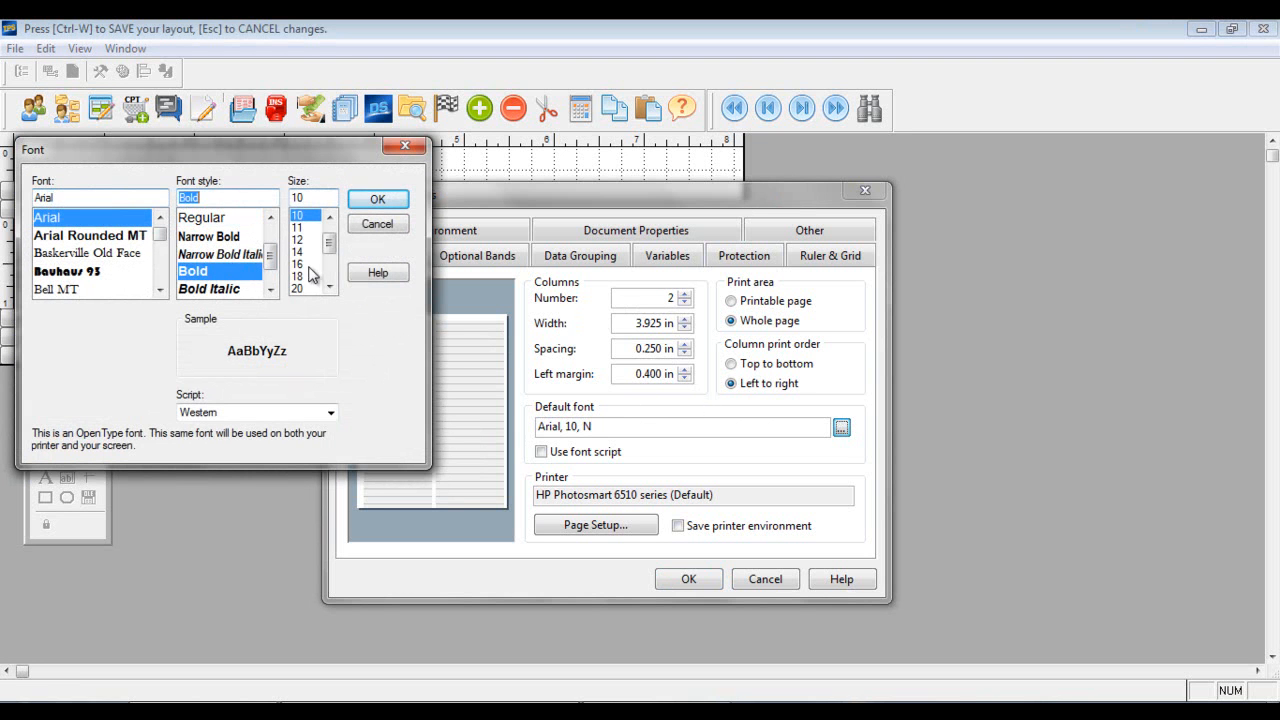
pyautogui.click(298, 239)
pyautogui.click(378, 199)
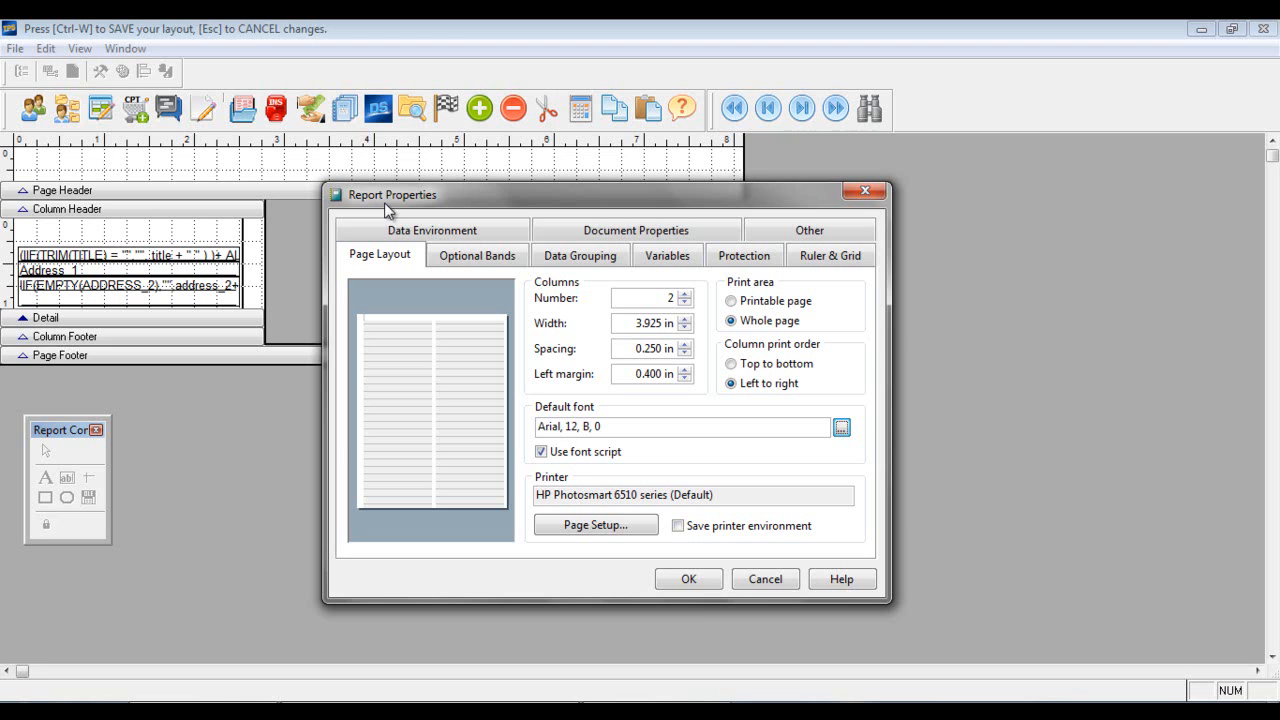
pyautogui.click(692, 583)
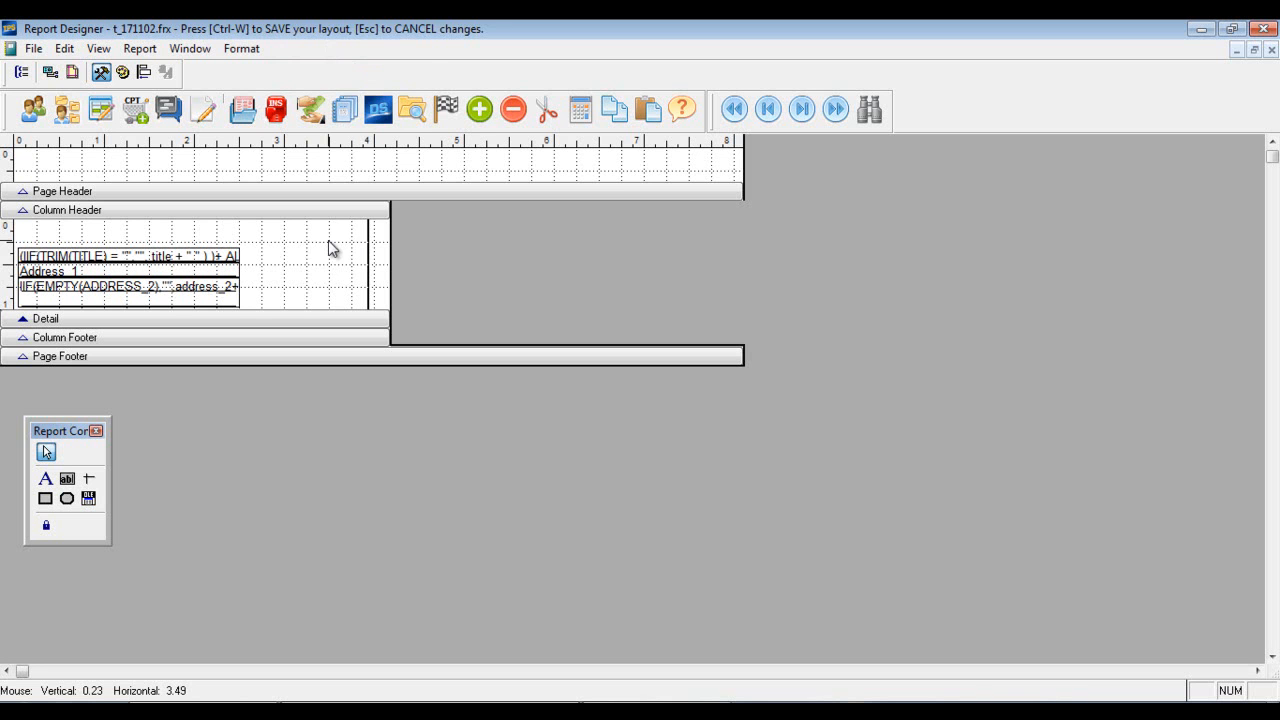
# - Save the layout protected from future program updates and have it print on users' default printers
pyautogui.hotkey('ctrl', 'w')
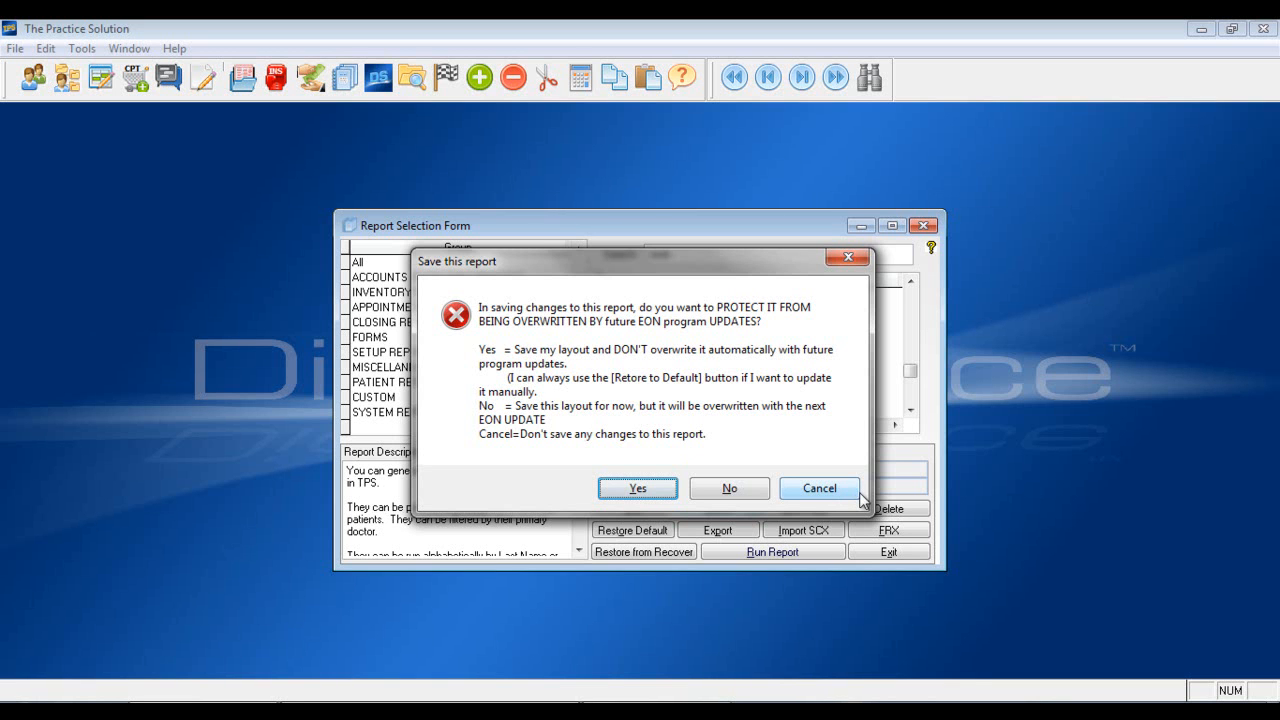
pyautogui.click(645, 488)
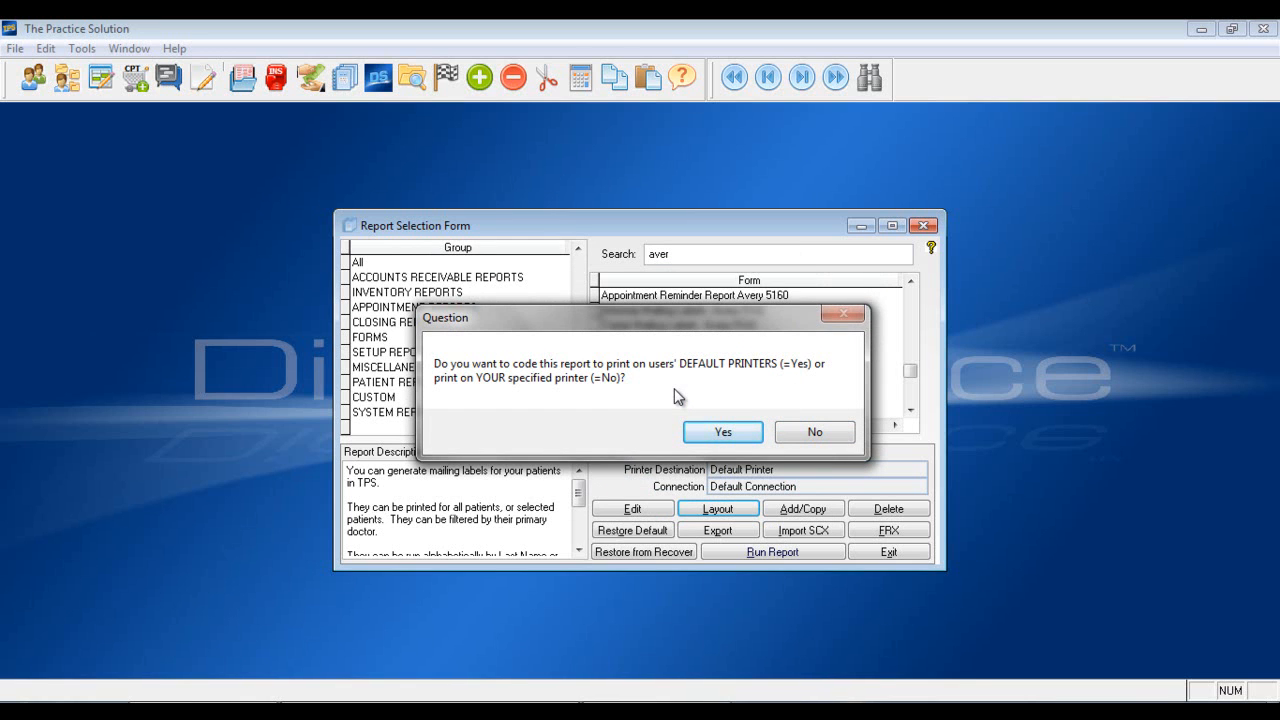
pyautogui.click(737, 438)
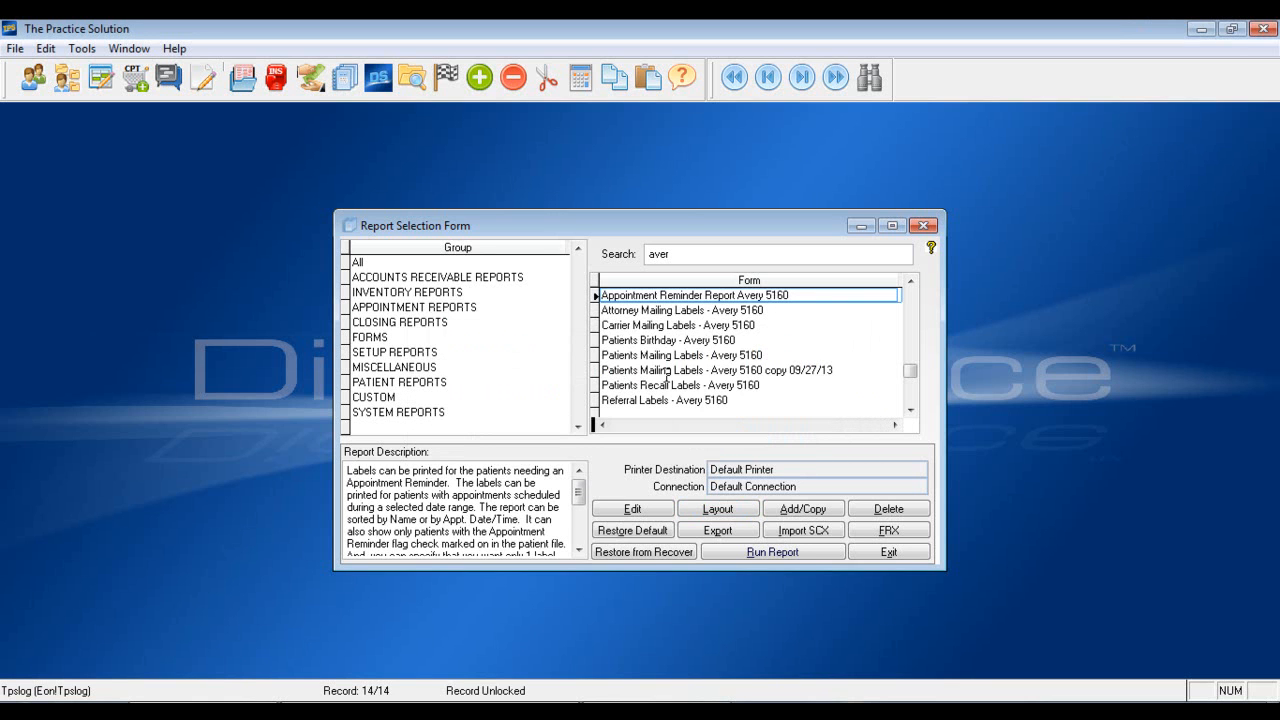
# - Run the copied mailing labels report for all listed patients, preview it on screen, and exit the report
pyautogui.click(667, 372)
pyautogui.click(759, 555)
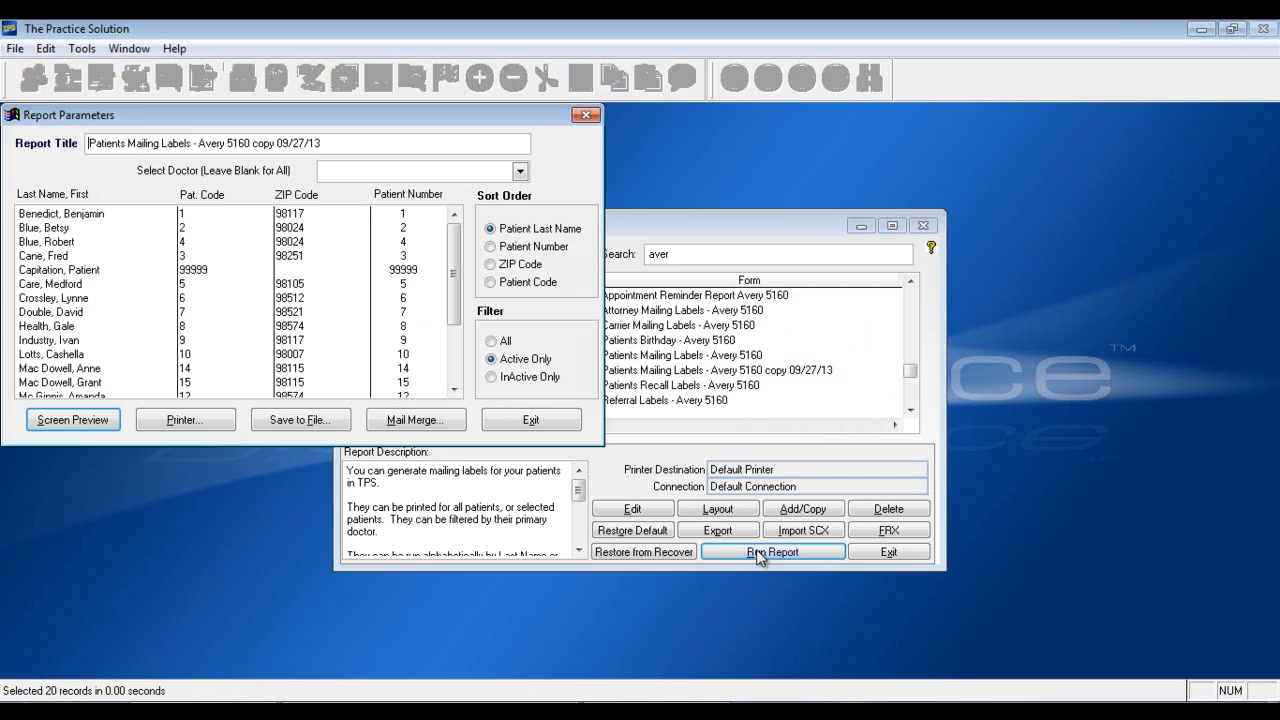
pyautogui.click(180, 217)
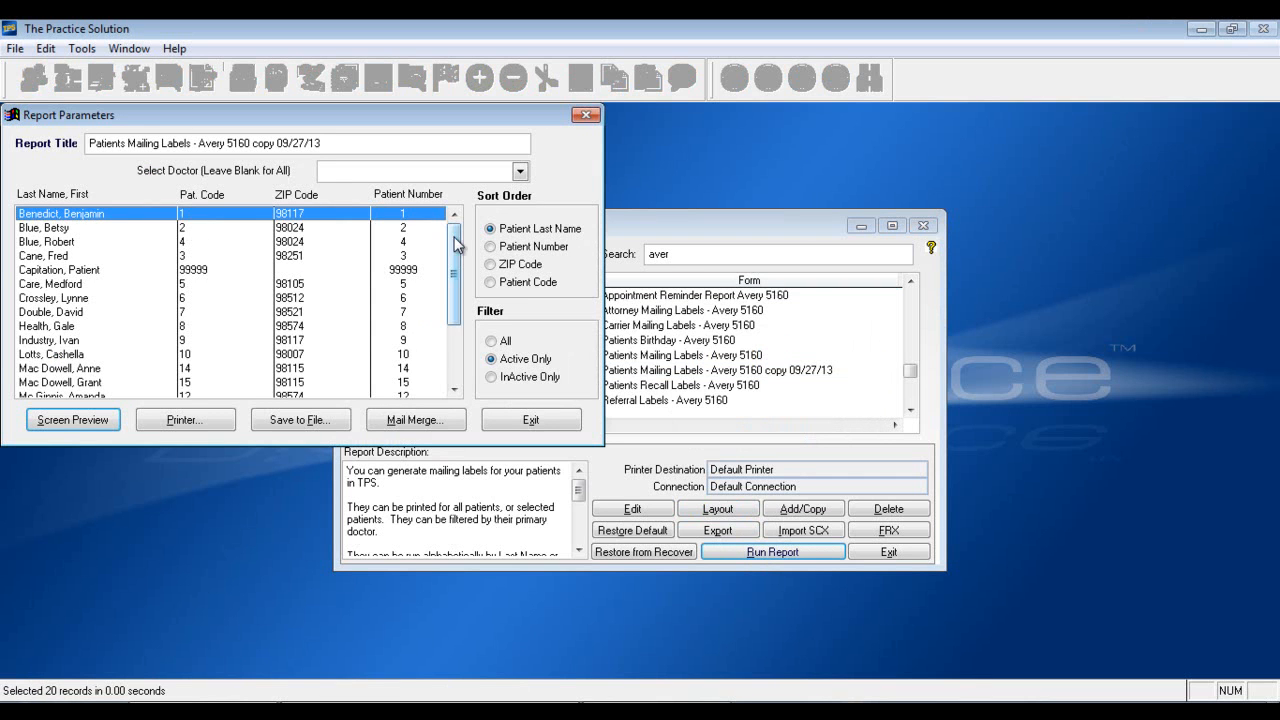
pyautogui.moveTo(455, 245); pyautogui.dragTo(455, 350)
pyautogui.keyDown('shift'); pyautogui.click(93, 380); pyautogui.keyUp('shift')
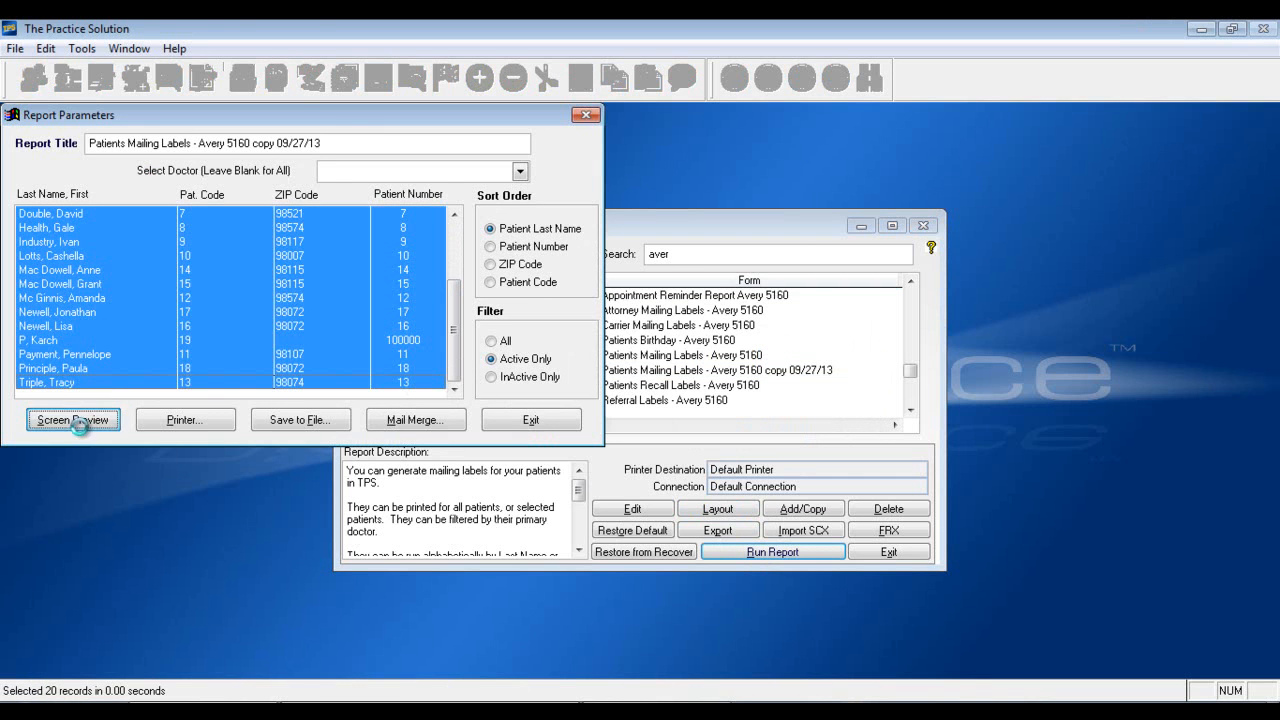
pyautogui.click(80, 427)
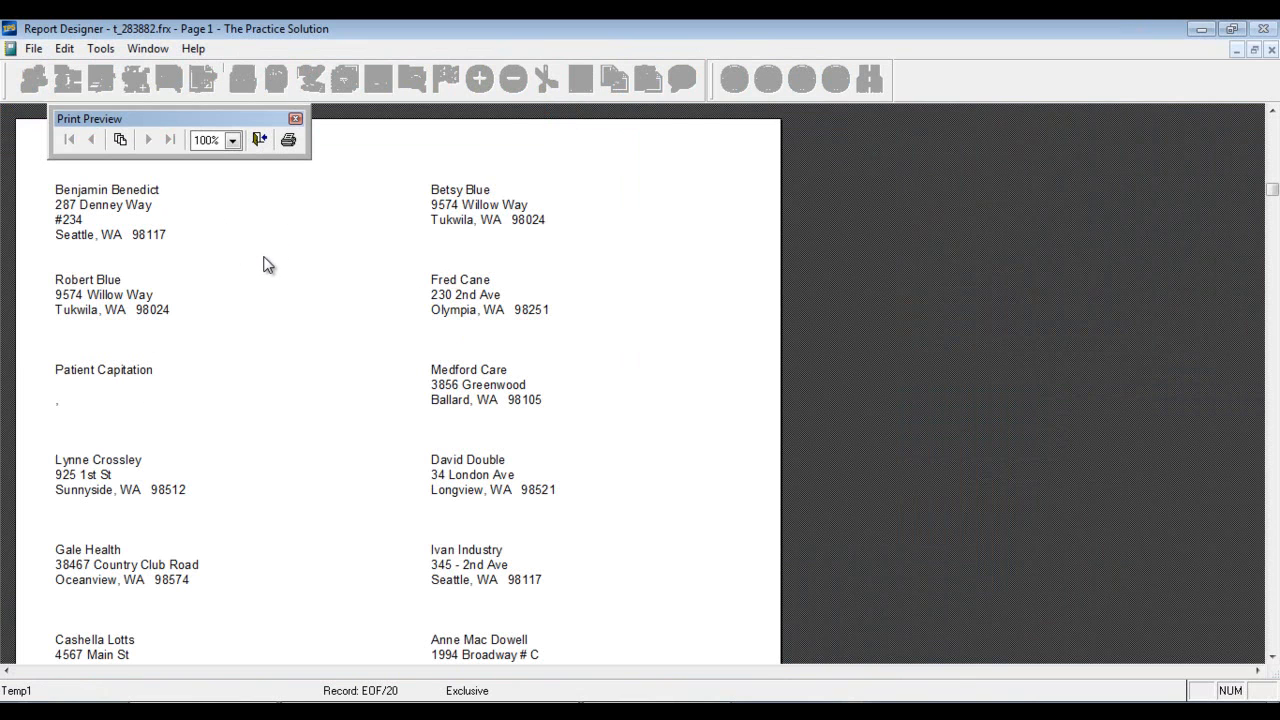
pyautogui.click(256, 139)
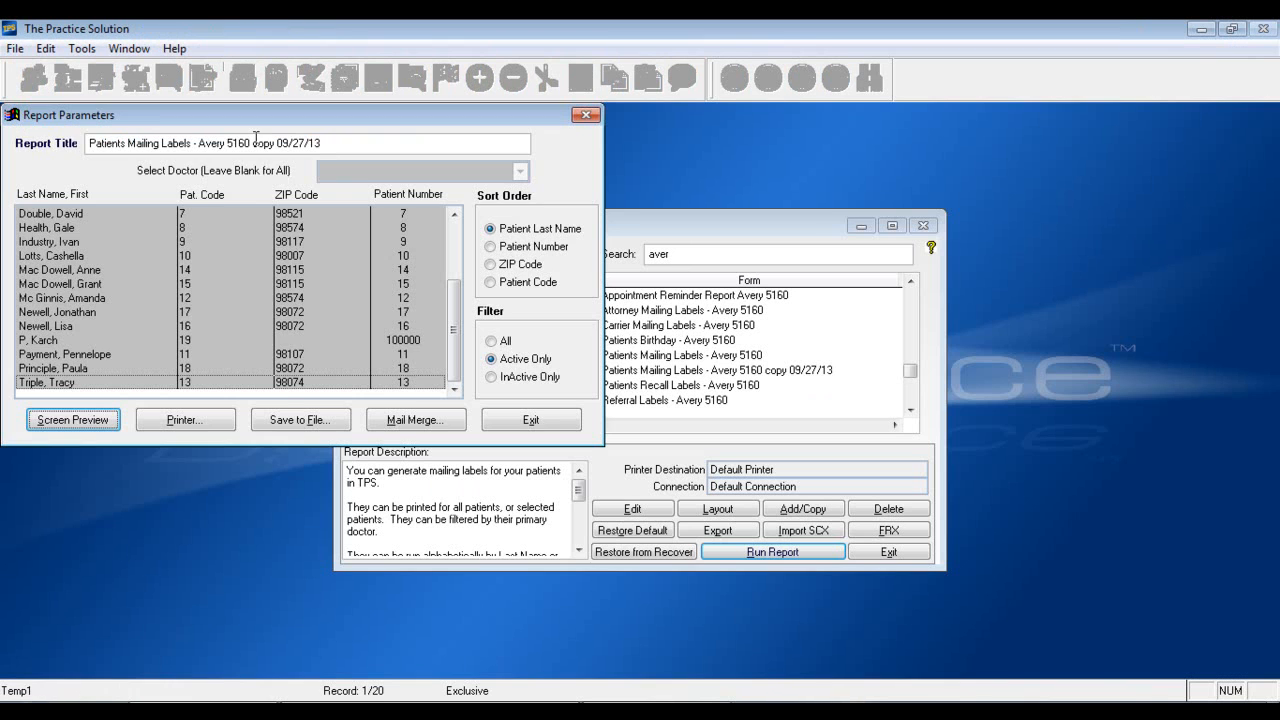
pyautogui.click(548, 421)
# - Reopen the copied report's layout and move all name and address fields together to about 0.68 in from the left and 0.16 in from the Detail band's top
pyautogui.click(704, 370)
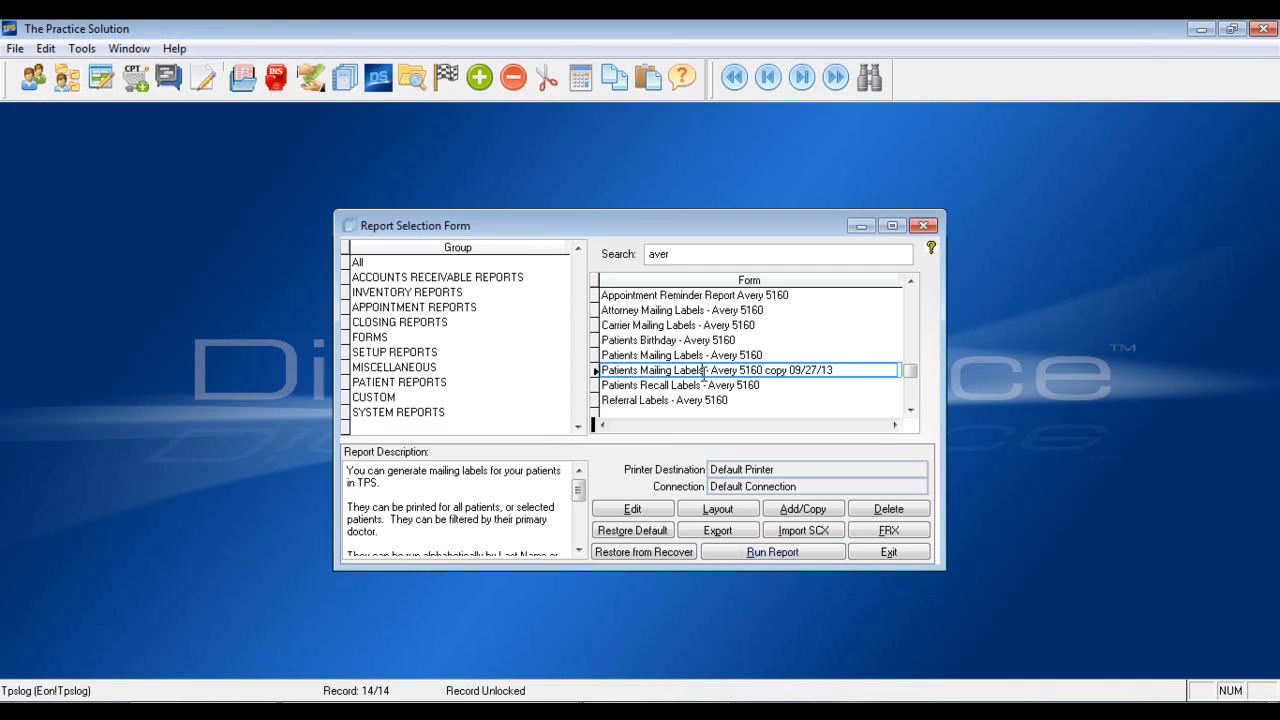
pyautogui.click(720, 509)
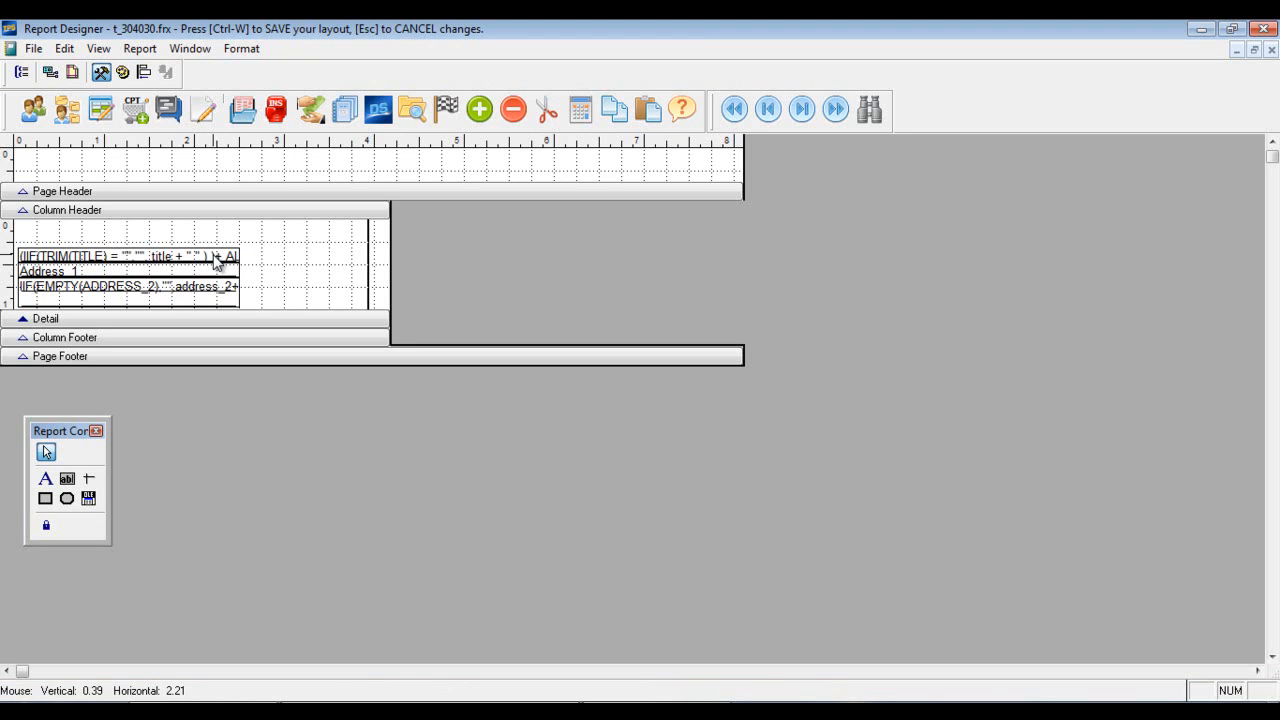
pyautogui.click(215, 262)
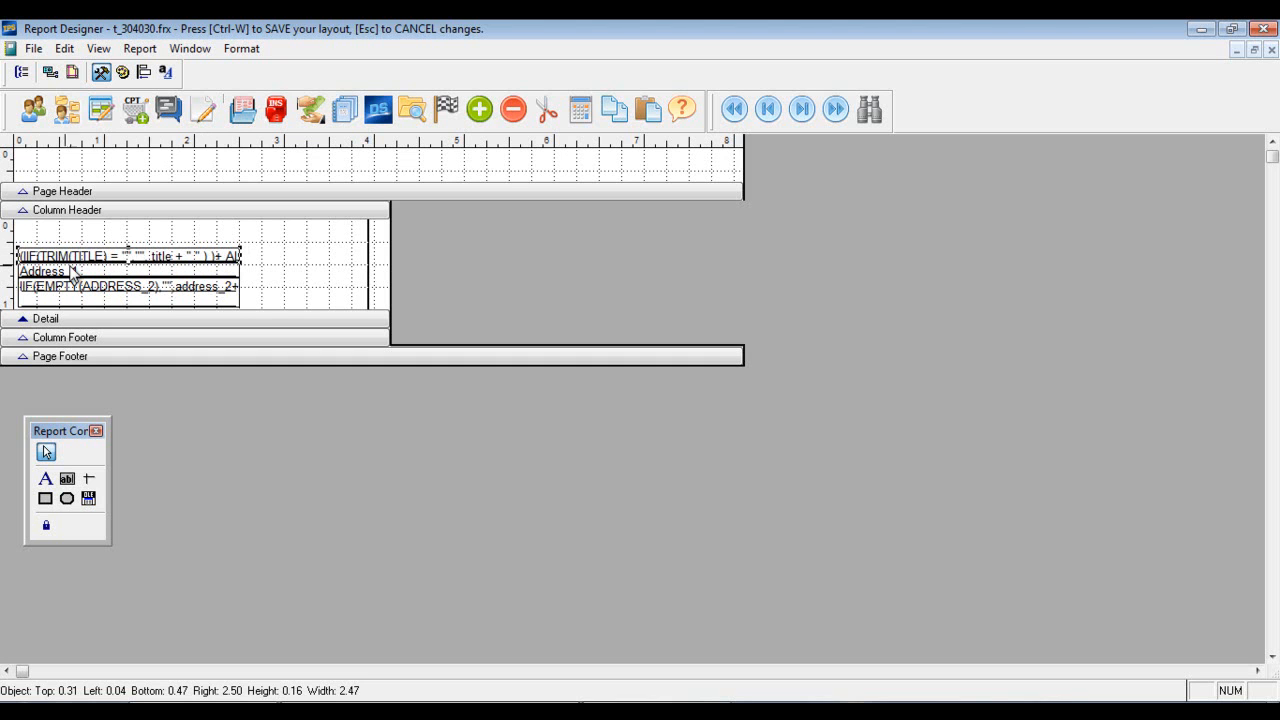
pyautogui.click(120, 270)
pyautogui.click(231, 299)
pyautogui.moveTo(232, 288); pyautogui.dragTo(230, 250)
pyautogui.press('Right')
pyautogui.press('Right')
pyautogui.press('Right')
pyautogui.press('Right')
pyautogui.press('Right')
pyautogui.press('Right')
pyautogui.press('Right')
pyautogui.press('Right')
pyautogui.press('Right')
pyautogui.press('Right')
pyautogui.press('Right')
pyautogui.press('Right')
pyautogui.press('Right')
pyautogui.press('Right')
pyautogui.press('Right')
pyautogui.press('Right')
pyautogui.press('Right')
pyautogui.press('Right')
pyautogui.press('Right')
pyautogui.press('Right')
pyautogui.press('Right')
pyautogui.press('Right')
pyautogui.press('Right')
pyautogui.press('Right')
pyautogui.press('Right')
pyautogui.press('Right')
pyautogui.press('Right')
pyautogui.press('Right')
pyautogui.press('Right')
pyautogui.press('Up')
pyautogui.press('Up')
pyautogui.press('Up')
pyautogui.press('Up')
pyautogui.press('Up')
pyautogui.press('Up')
pyautogui.press('Up')
pyautogui.press('Up')
pyautogui.press('Up')
pyautogui.press('Up')
pyautogui.press('Up')
pyautogui.press('Up')
pyautogui.press('Up')
pyautogui.press('Up')
pyautogui.press('Up')
pyautogui.press('Up')
pyautogui.press('Up')
pyautogui.press('Up')
pyautogui.press('Up')
pyautogui.press('Up')
pyautogui.press('Left')
pyautogui.press('Left')
pyautogui.press('Left')
pyautogui.press('Down')
pyautogui.press('Down')
pyautogui.press('Down')
pyautogui.press('Down')
pyautogui.press('Left')
pyautogui.press('Left')
pyautogui.press('Left')
pyautogui.press('Left')
pyautogui.press('Down')
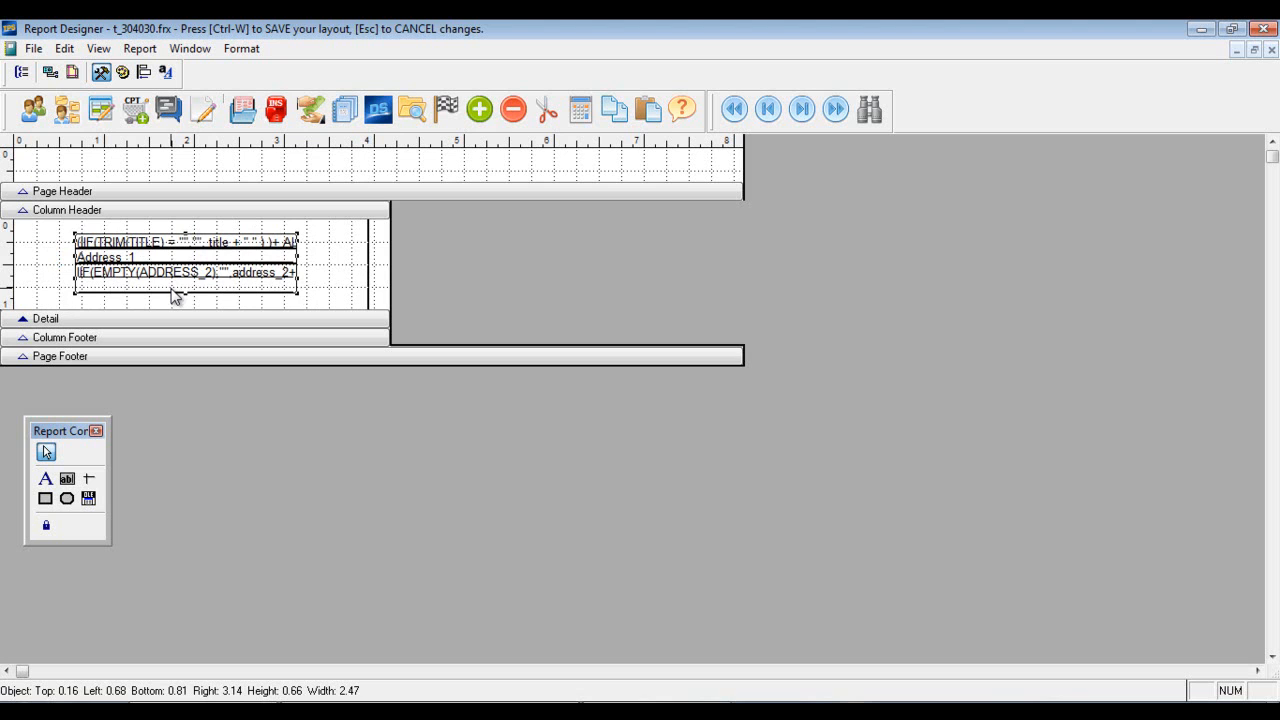
# - Reselect all name and address fields together and move them to about 0.80 in from the left and 0.14 in from the Detail band's top
pyautogui.click(330, 260)
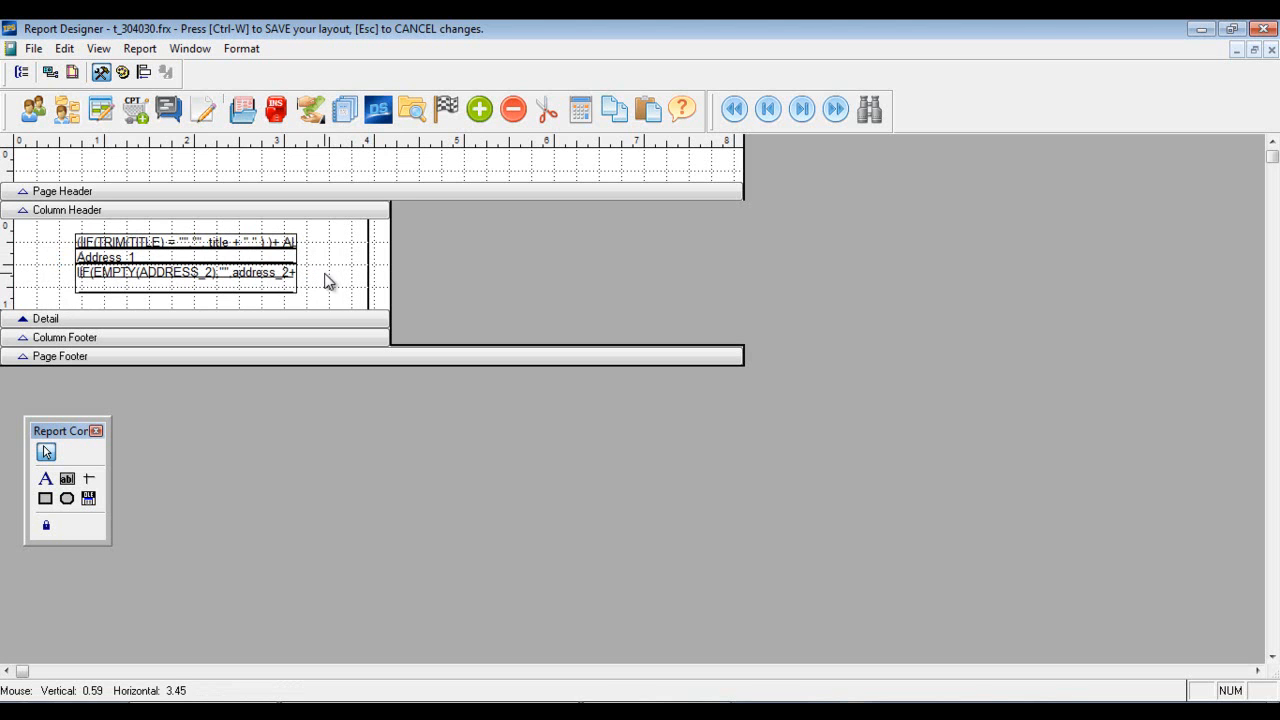
pyautogui.moveTo(333, 289); pyautogui.dragTo(43, 240)
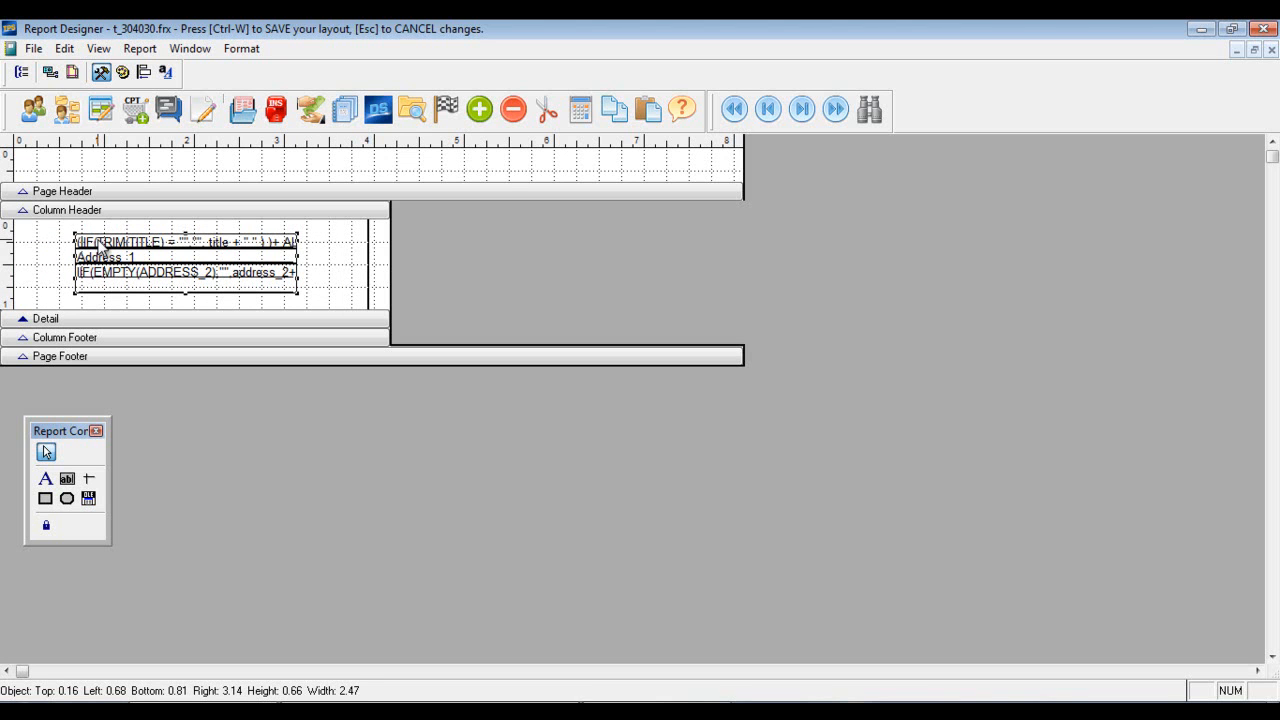
pyautogui.moveTo(103, 248); pyautogui.dragTo(55, 258)
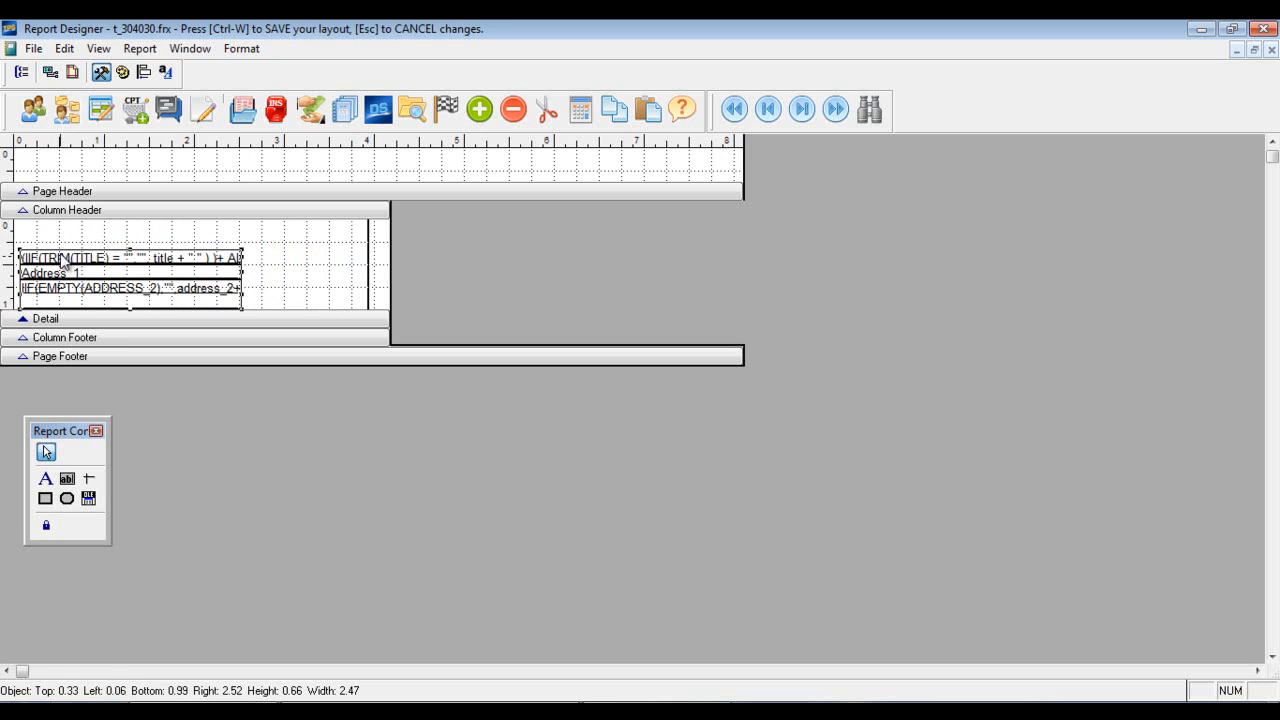
pyautogui.click(66, 232)
pyautogui.click(70, 260)
pyautogui.moveTo(68, 262); pyautogui.dragTo(68, 262)
pyautogui.moveTo(284, 297); pyautogui.dragTo(257, 243)
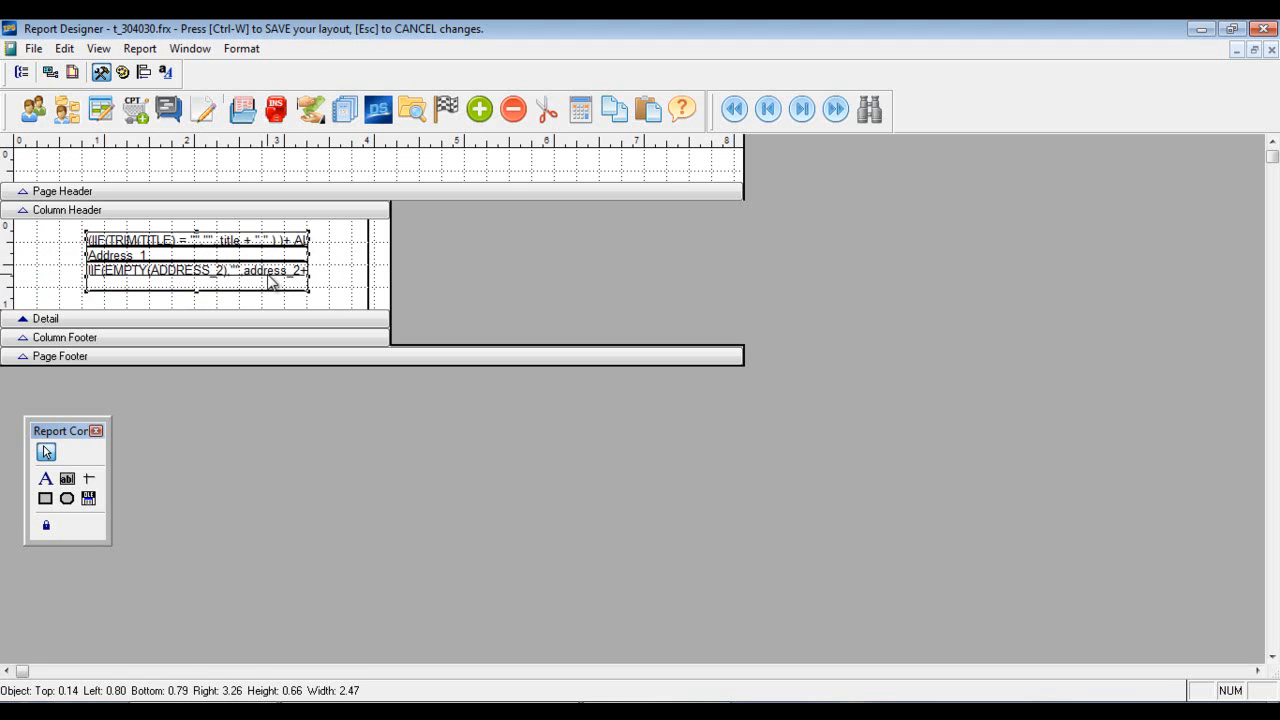
# - Nudge the selected name and address fields to about 0.77 in from the left and 0.16 in from the Detail band's top
pyautogui.press('Left')
pyautogui.press('Left')
pyautogui.press('Left')
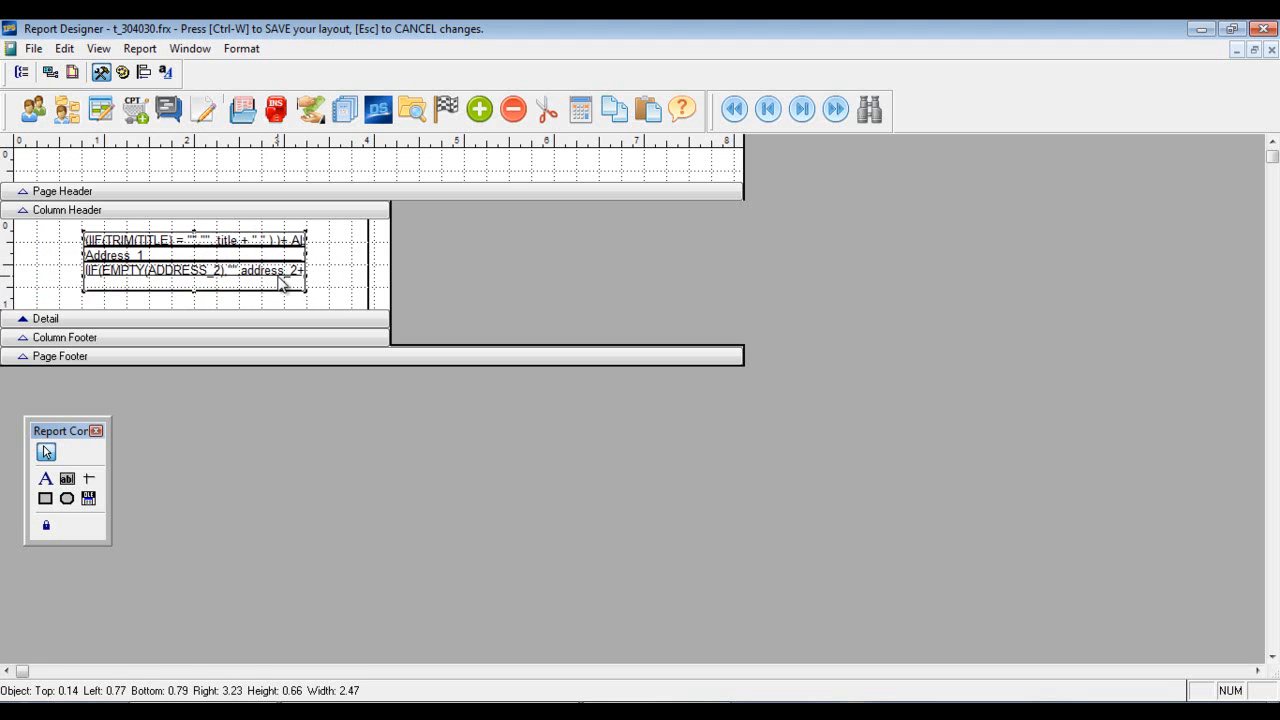
pyautogui.press('Up')
pyautogui.press('Down')
pyautogui.press('Down')
pyautogui.press('Down')
pyautogui.press('Down')
pyautogui.press('Up')
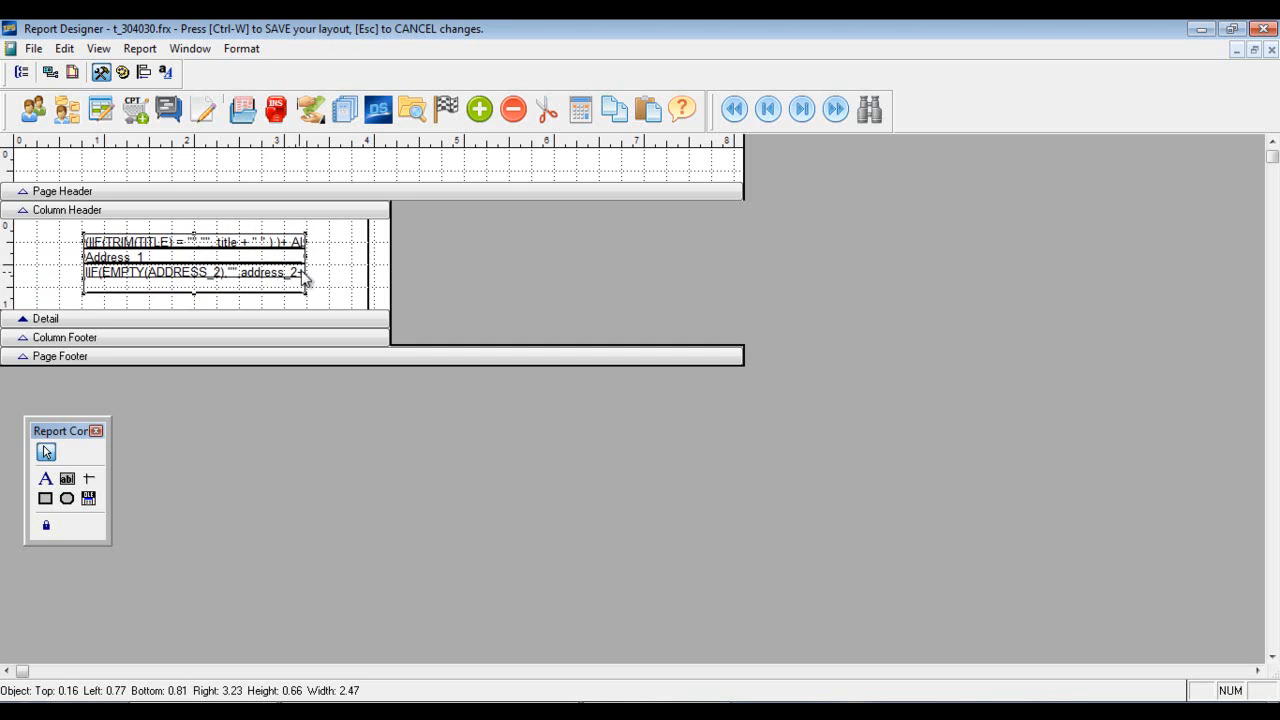
# - Select only the patient name field and widen it rightward to about 2.85 in
pyautogui.click(322, 262)
pyautogui.click(294, 247)
pyautogui.moveTo(306, 242)
pyautogui.mouseDown()
pyautogui.moveTo(368, 242)
pyautogui.moveTo(252, 242)
pyautogui.moveTo(311, 242)
pyautogui.mouseUp()
pyautogui.hotkey('shift', 'Right')
pyautogui.hotkey('shift', 'Right')
pyautogui.hotkey('shift', 'Right')
pyautogui.hotkey('shift', 'Right')
pyautogui.hotkey('shift', 'Right')
pyautogui.hotkey('shift', 'Right')
pyautogui.hotkey('shift', 'Right')
pyautogui.hotkey('shift', 'Right')
pyautogui.hotkey('shift', 'Right')
pyautogui.hotkey('shift', 'Left')
pyautogui.hotkey('shift', 'Left')
pyautogui.hotkey('shift', 'Left')
pyautogui.hotkey('shift', 'Right')
pyautogui.hotkey('shift', 'Right')
pyautogui.hotkey('shift', 'Right')
pyautogui.hotkey('shift', 'Right')
pyautogui.hotkey('shift', 'Right')
pyautogui.hotkey('shift', 'Right')
pyautogui.hotkey('shift', 'Right')
pyautogui.hotkey('shift', 'Right')
pyautogui.hotkey('shift', 'Right')
pyautogui.hotkey('shift', 'Right')
pyautogui.hotkey('shift', 'Right')
pyautogui.hotkey('shift', 'Right')
pyautogui.hotkey('shift', 'Right')
pyautogui.hotkey('shift', 'Right')
pyautogui.hotkey('shift', 'Right')
pyautogui.hotkey('shift', 'Right')
pyautogui.hotkey('shift', 'Right')
pyautogui.hotkey('shift', 'Right')
pyautogui.hotkey('shift', 'Right')
pyautogui.hotkey('shift', 'Right')
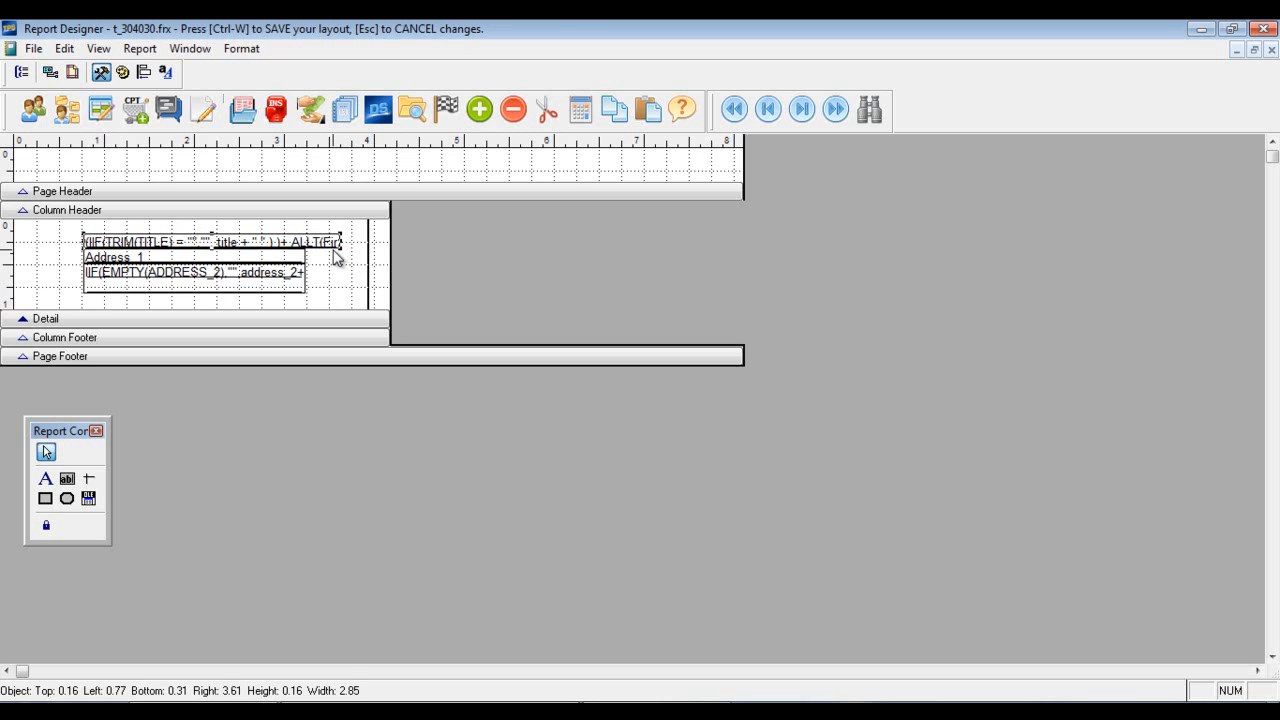
# - Try heights of about 0.13 in and 0.20 in for the name field, and return it to 0.16 in
pyautogui.hotkey('shift', 'Up')
pyautogui.hotkey('shift', 'Up')
pyautogui.hotkey('shift', 'Up')
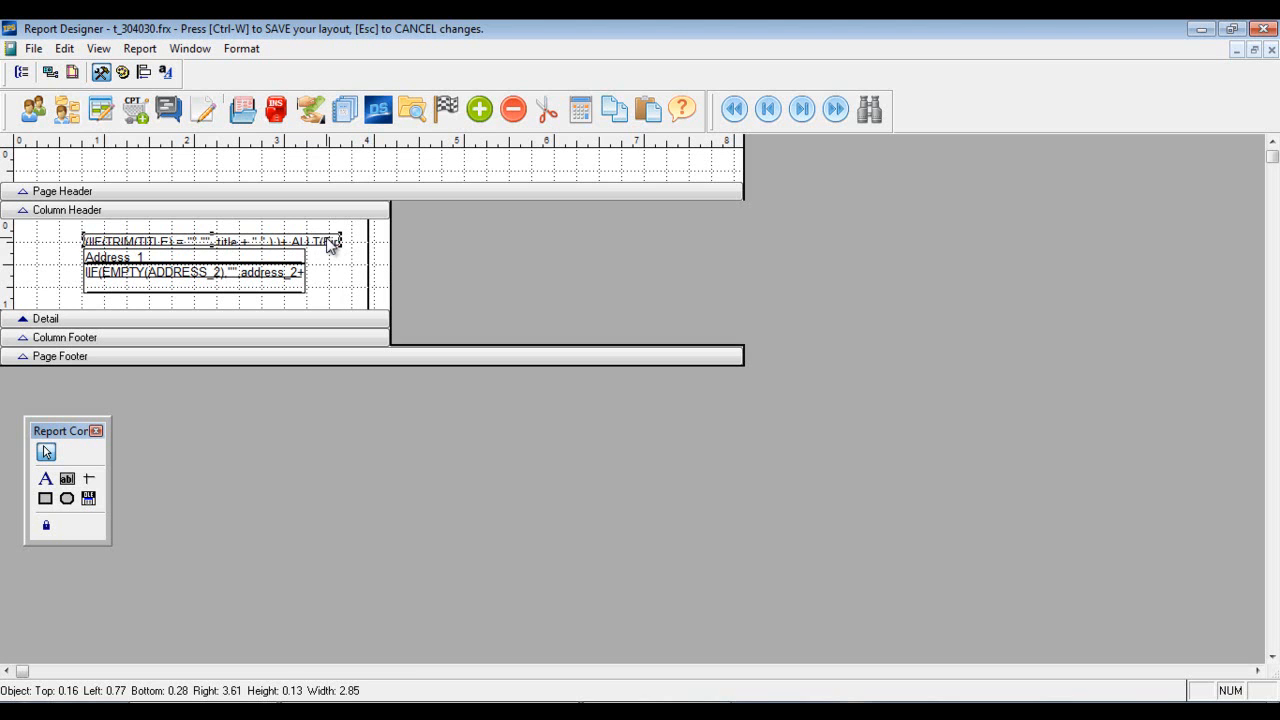
pyautogui.hotkey('shift', 'Down')
pyautogui.hotkey('shift', 'Down')
pyautogui.hotkey('shift', 'Down')
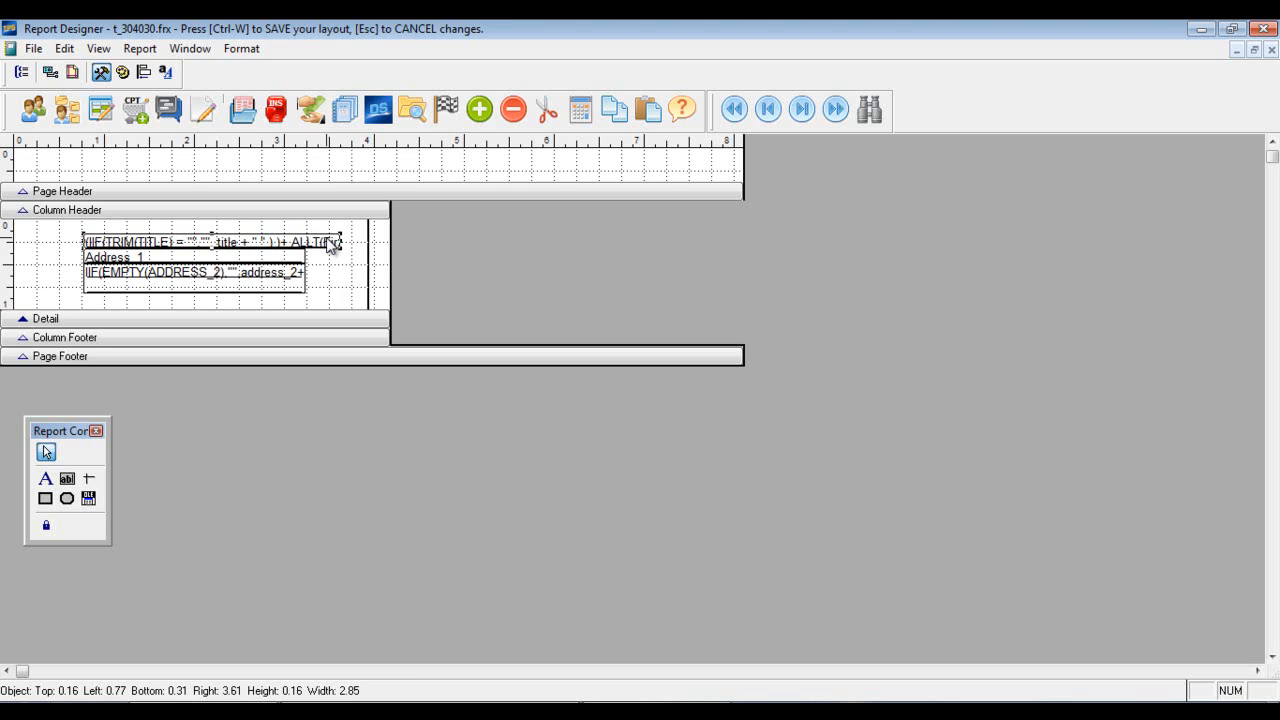
pyautogui.hotkey('shift', 'Down')
pyautogui.hotkey('shift', 'Down')
pyautogui.hotkey('shift', 'Down')
pyautogui.hotkey('shift', 'Down')
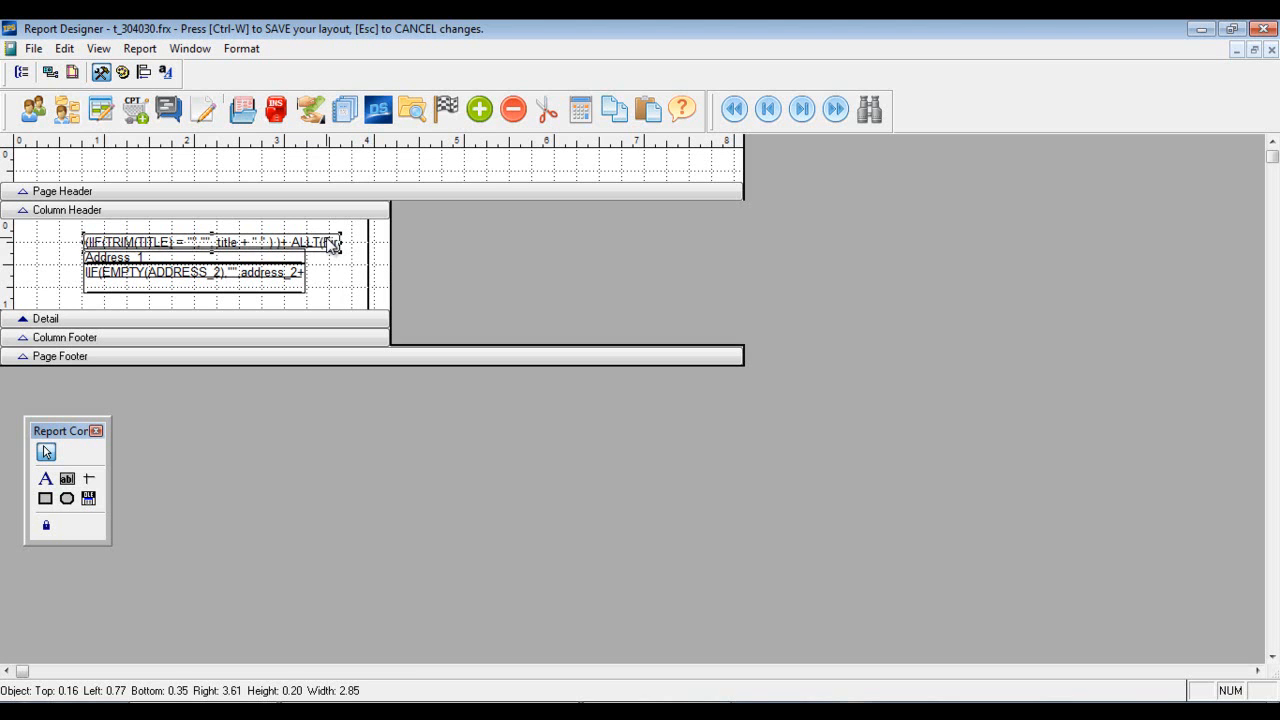
pyautogui.hotkey('shift', 'Up')
pyautogui.hotkey('shift', 'Up')
pyautogui.hotkey('shift', 'Up')
pyautogui.hotkey('shift', 'Up')
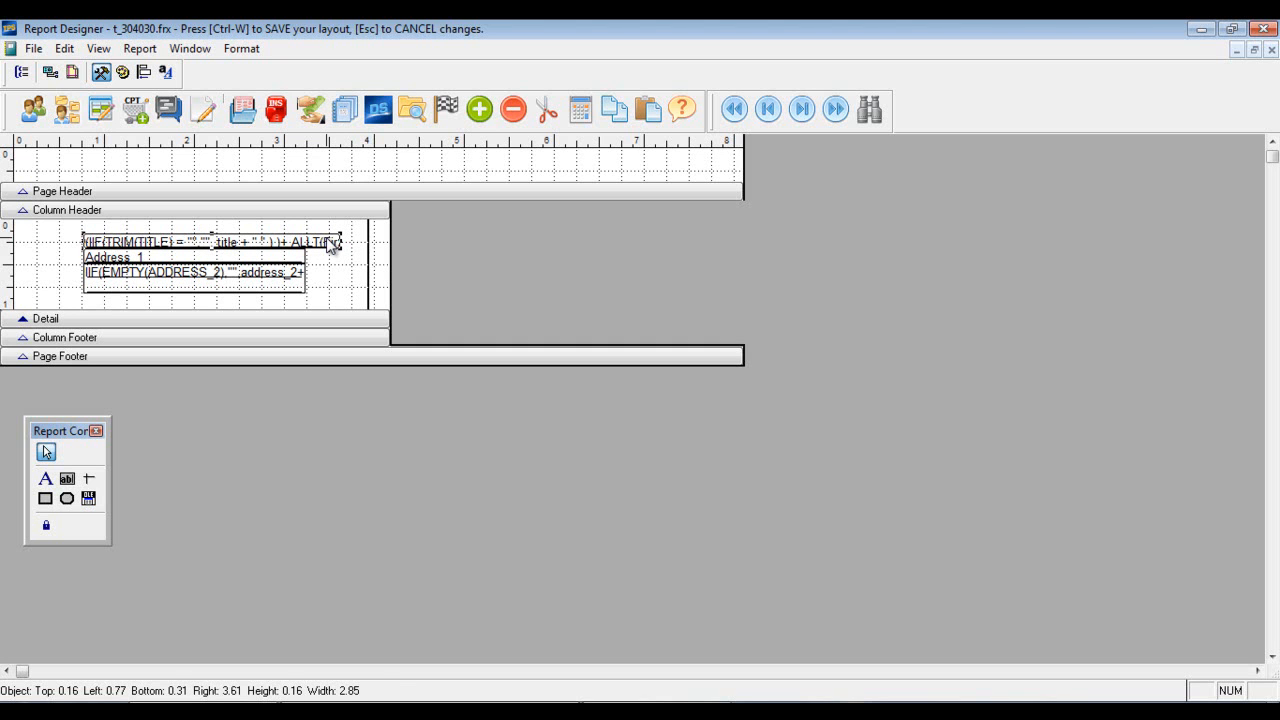
# - Widen the Address_1 field and the address_2 field below it rightward to match the name field's width
pyautogui.click(302, 262)
pyautogui.hotkey('shift', 'Right')
pyautogui.hotkey('shift', 'Right')
pyautogui.hotkey('shift', 'Right')
pyautogui.hotkey('shift', 'Right')
pyautogui.hotkey('shift', 'Right')
pyautogui.click(258, 281)
pyautogui.hotkey('shift', 'Right')
pyautogui.hotkey('shift', 'Right')
pyautogui.hotkey('shift', 'Right')
pyautogui.hotkey('shift', 'Right')
pyautogui.hotkey('shift', 'Right')
pyautogui.hotkey('shift', 'Right')
pyautogui.hotkey('shift', 'Right')
pyautogui.hotkey('shift', 'Right')
pyautogui.hotkey('shift', 'Right')
pyautogui.hotkey('shift', 'Right')
pyautogui.hotkey('shift', 'Right')
pyautogui.hotkey('shift', 'Right')
pyautogui.hotkey('shift', 'Right')
pyautogui.hotkey('shift', 'Right')
pyautogui.hotkey('shift', 'Right')
pyautogui.hotkey('shift', 'Right')
pyautogui.hotkey('shift', 'Right')
pyautogui.hotkey('shift', 'Right')
pyautogui.hotkey('shift', 'Right')
pyautogui.hotkey('shift', 'Right')
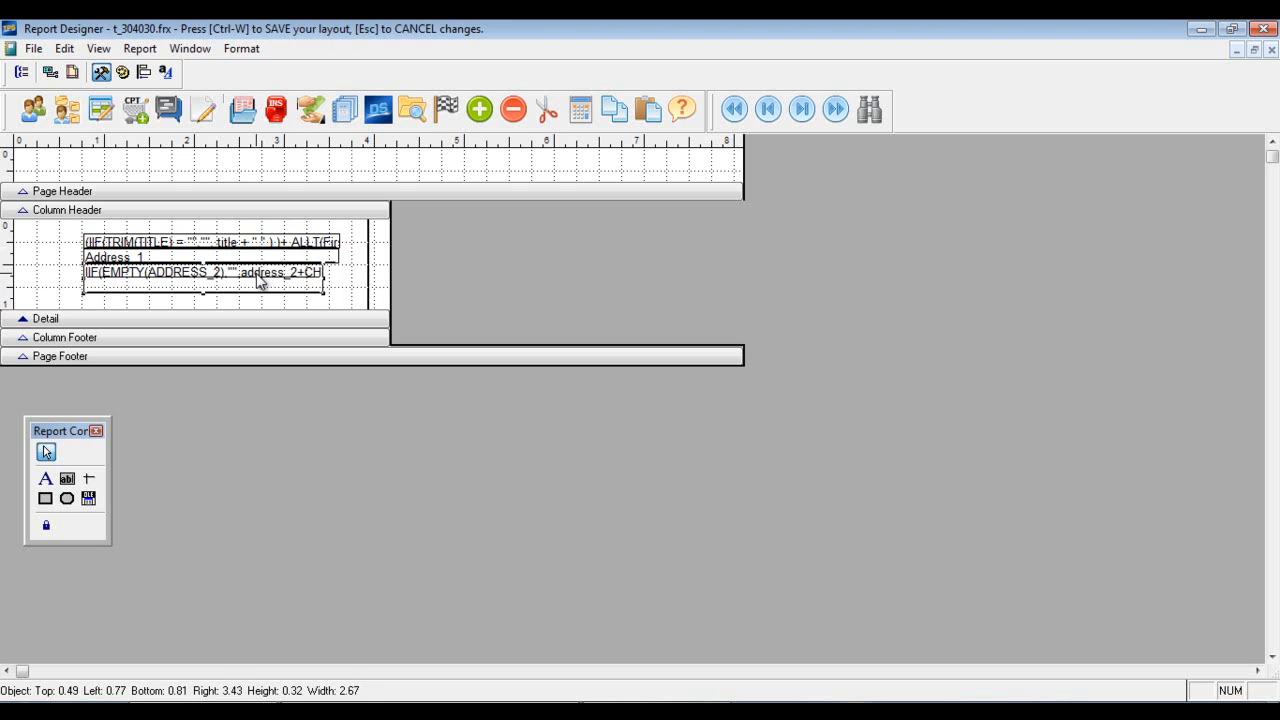
pyautogui.hotkey('shift', 'Right')
# - Try size 16 for the report's default Arial Bold font and cancel the font change
pyautogui.click(254, 244)
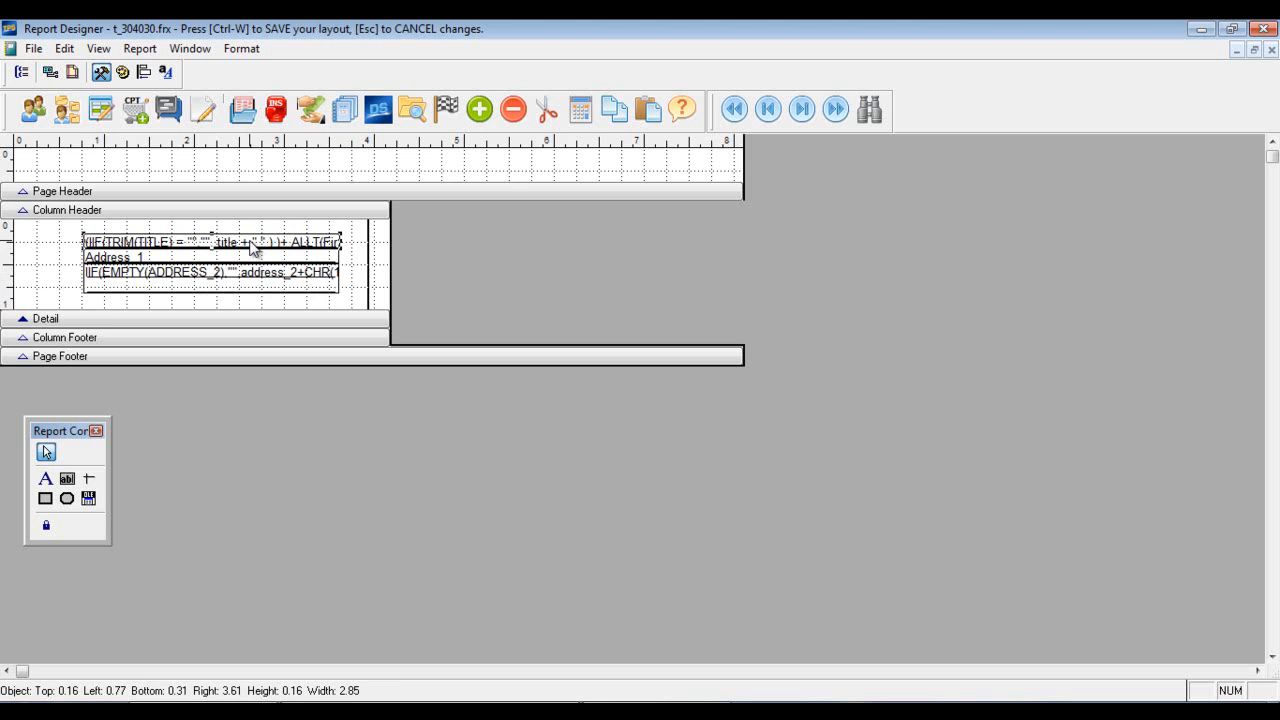
pyautogui.click(131, 54)
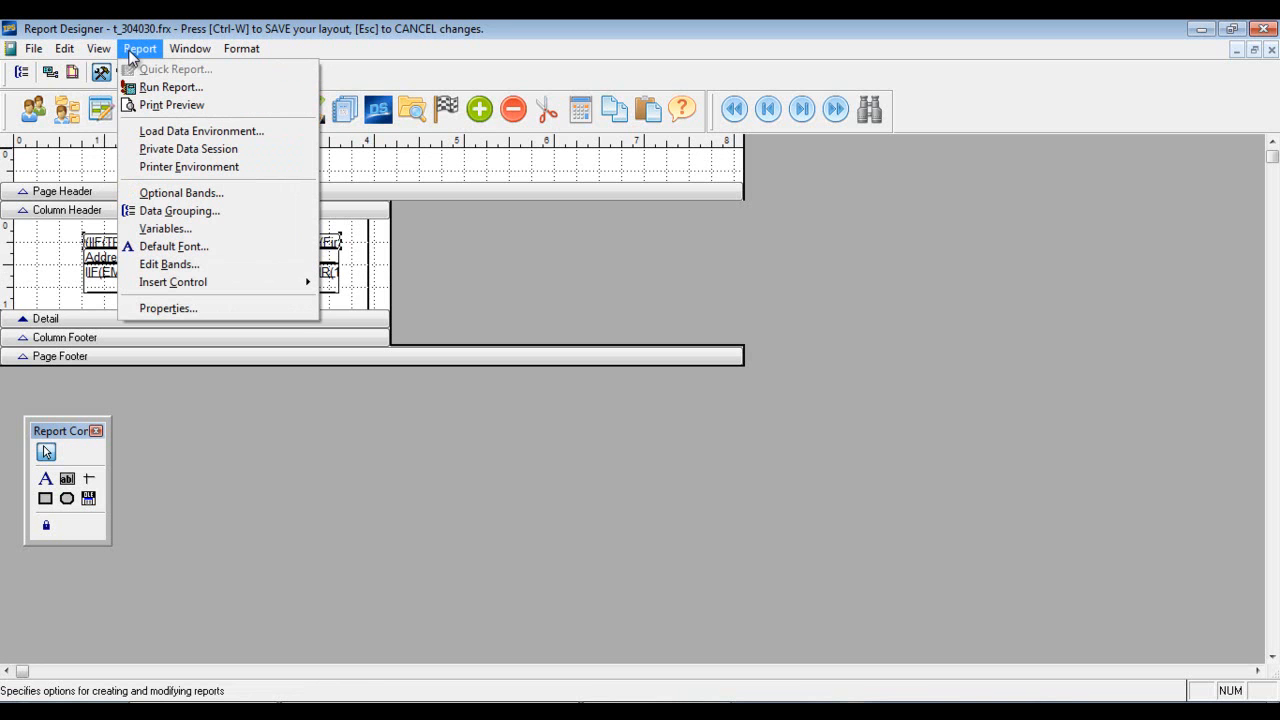
pyautogui.click(157, 246)
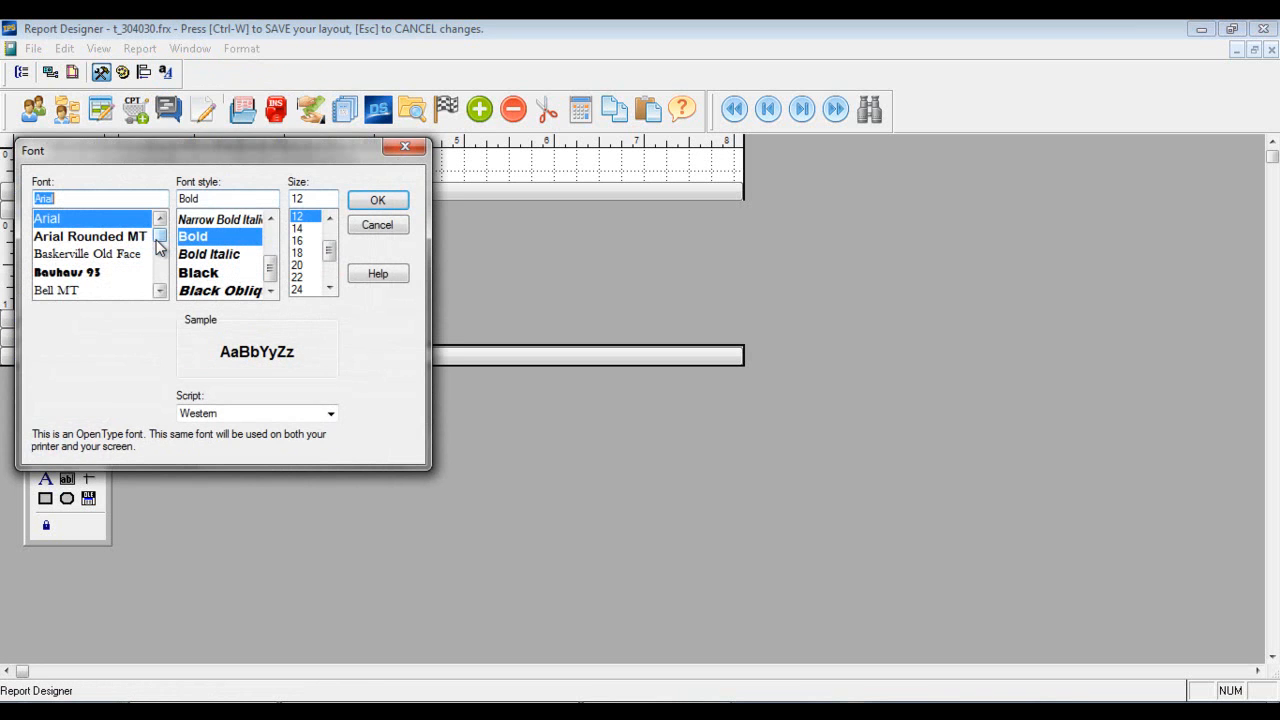
pyautogui.click(297, 229)
pyautogui.click(300, 242)
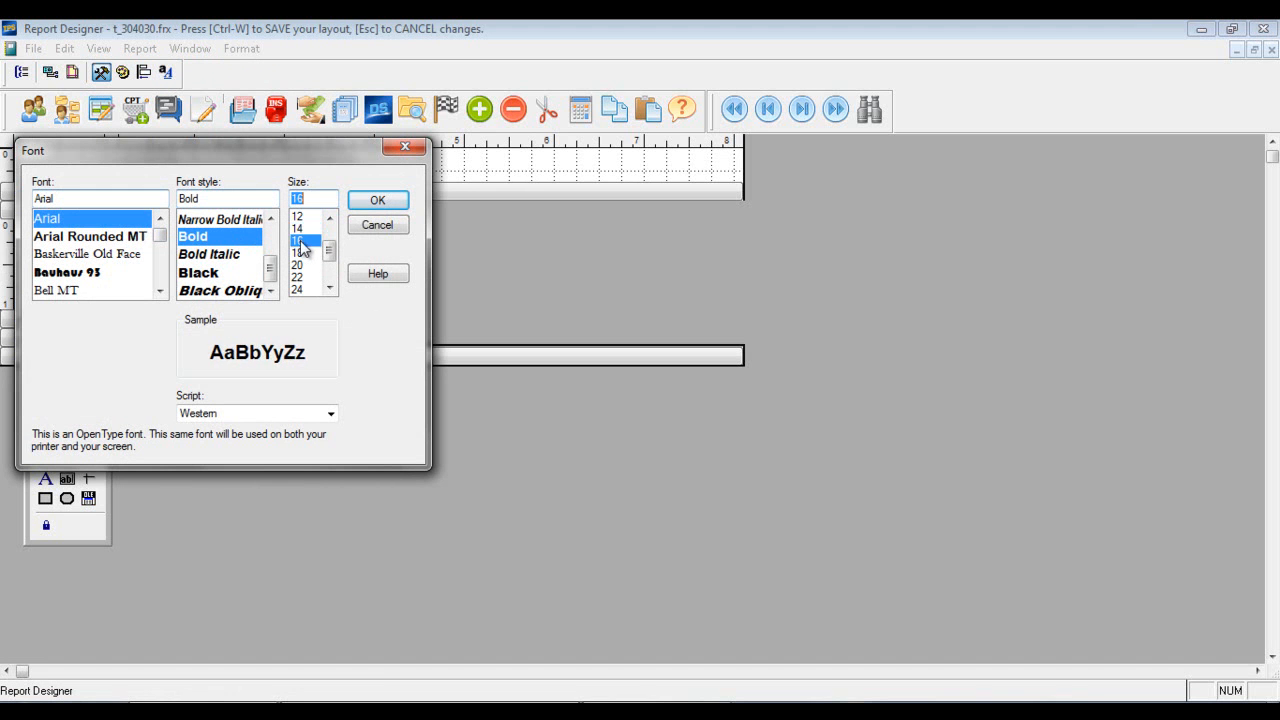
pyautogui.click(370, 225)
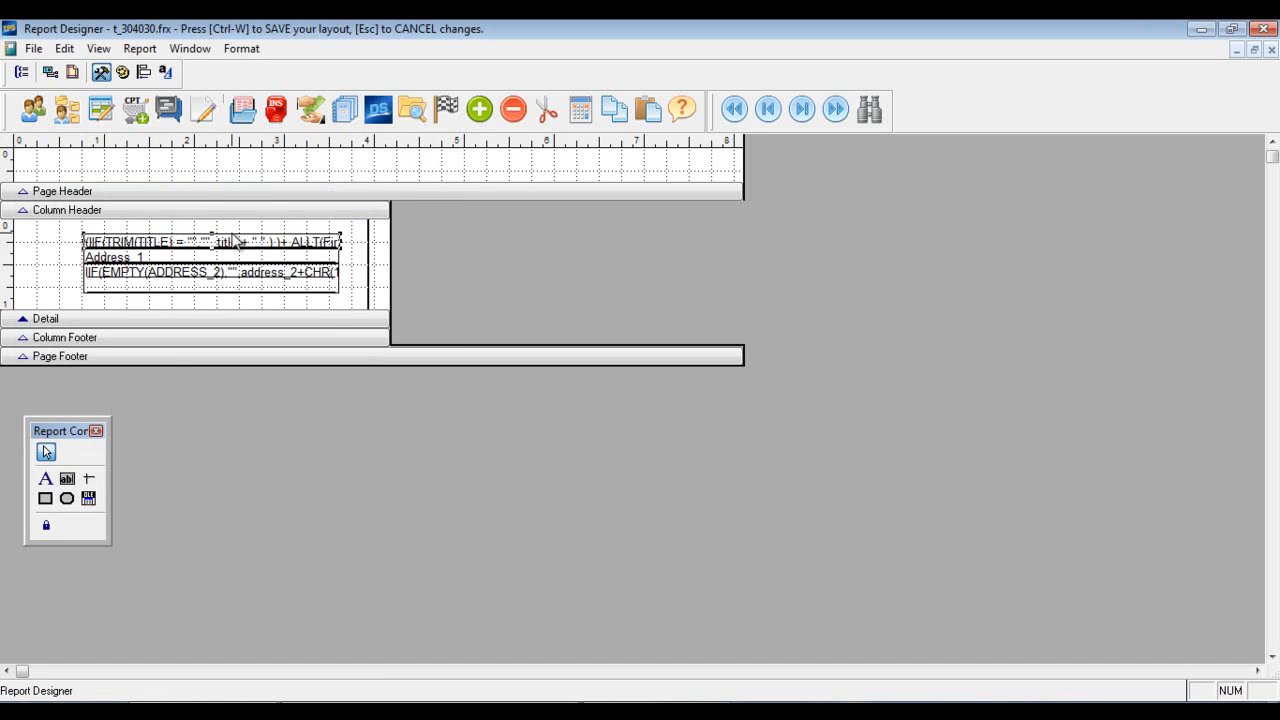
# - Save the mailing labels layout, protecting it from future program updates and coding it to print on users' default printers
pyautogui.hotkey('ctrl', 'w')
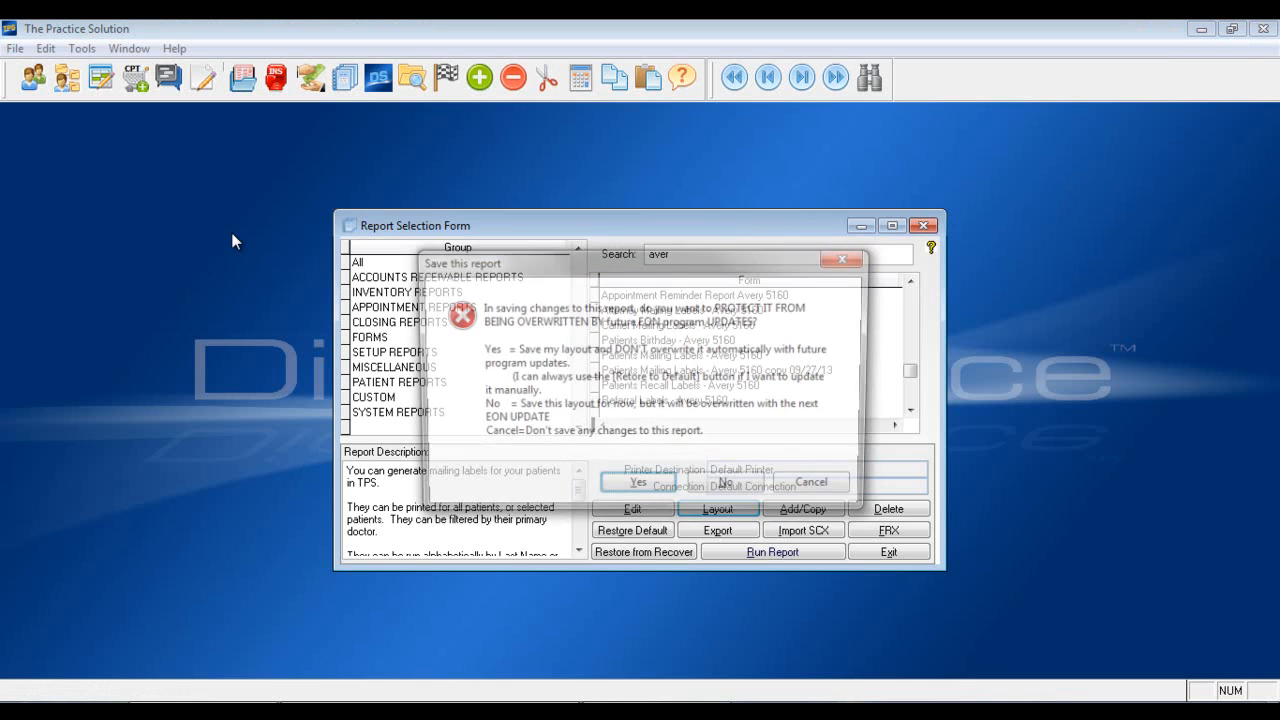
pyautogui.click(636, 487)
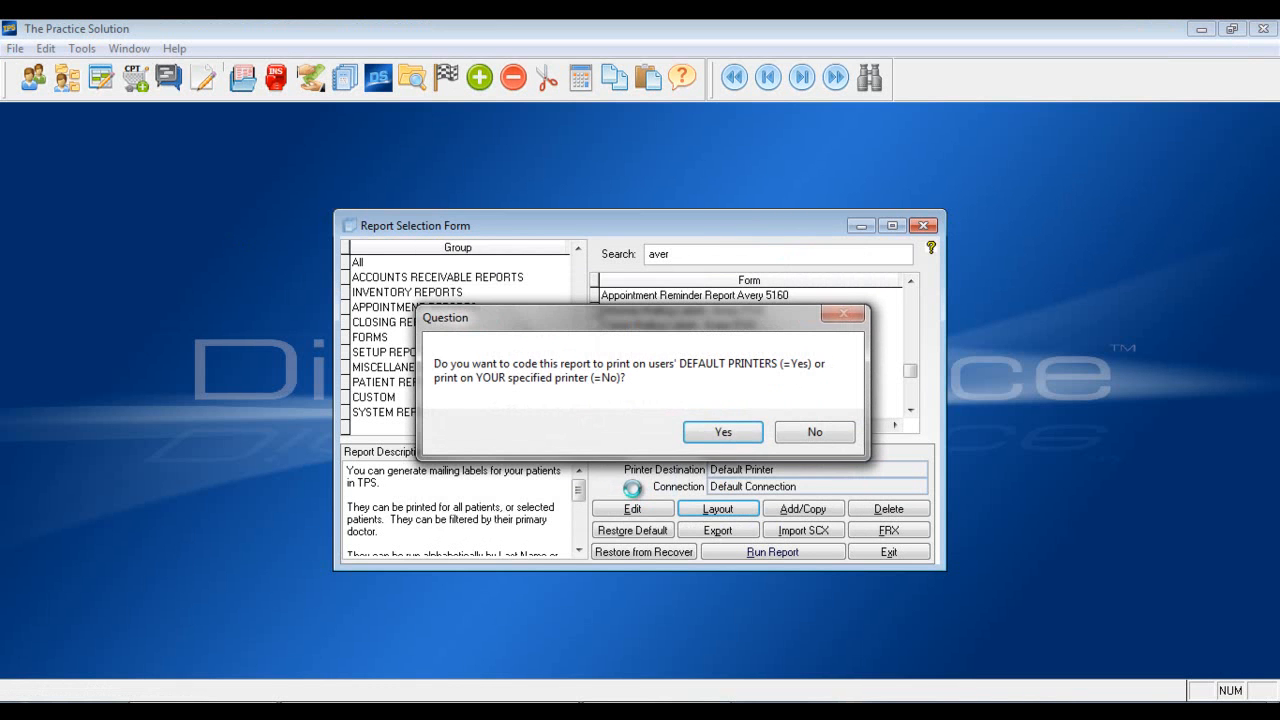
pyautogui.click(726, 431)
# - Search the reports for "fee" and make a copy of Fee Slip - Default with a new report number
pyautogui.click(678, 256)
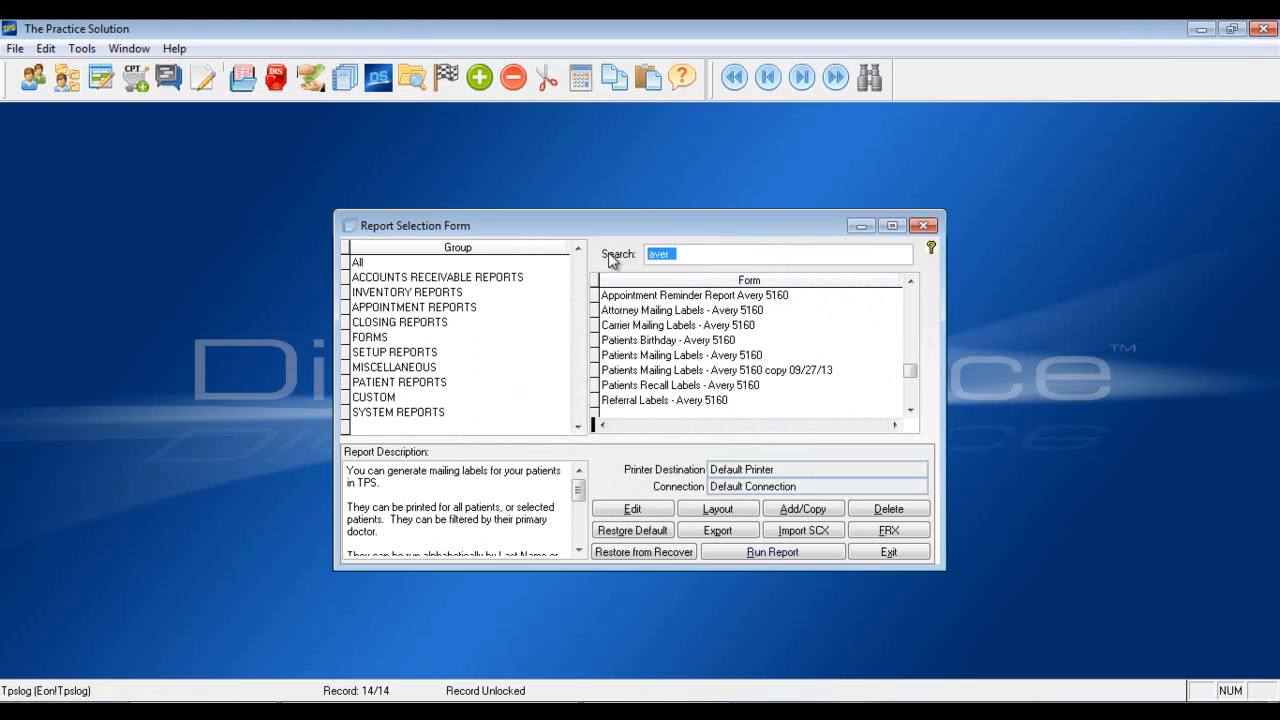
pyautogui.write('fee')
pyautogui.click(656, 310)
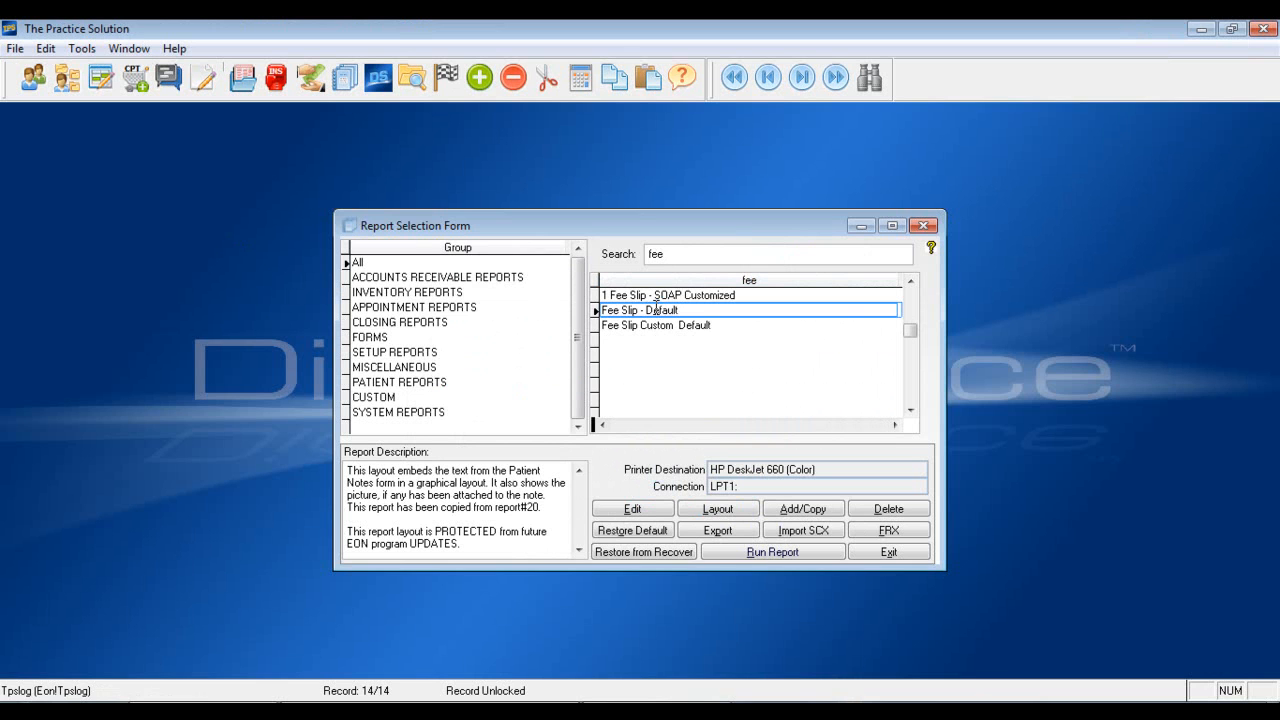
pyautogui.click(781, 505)
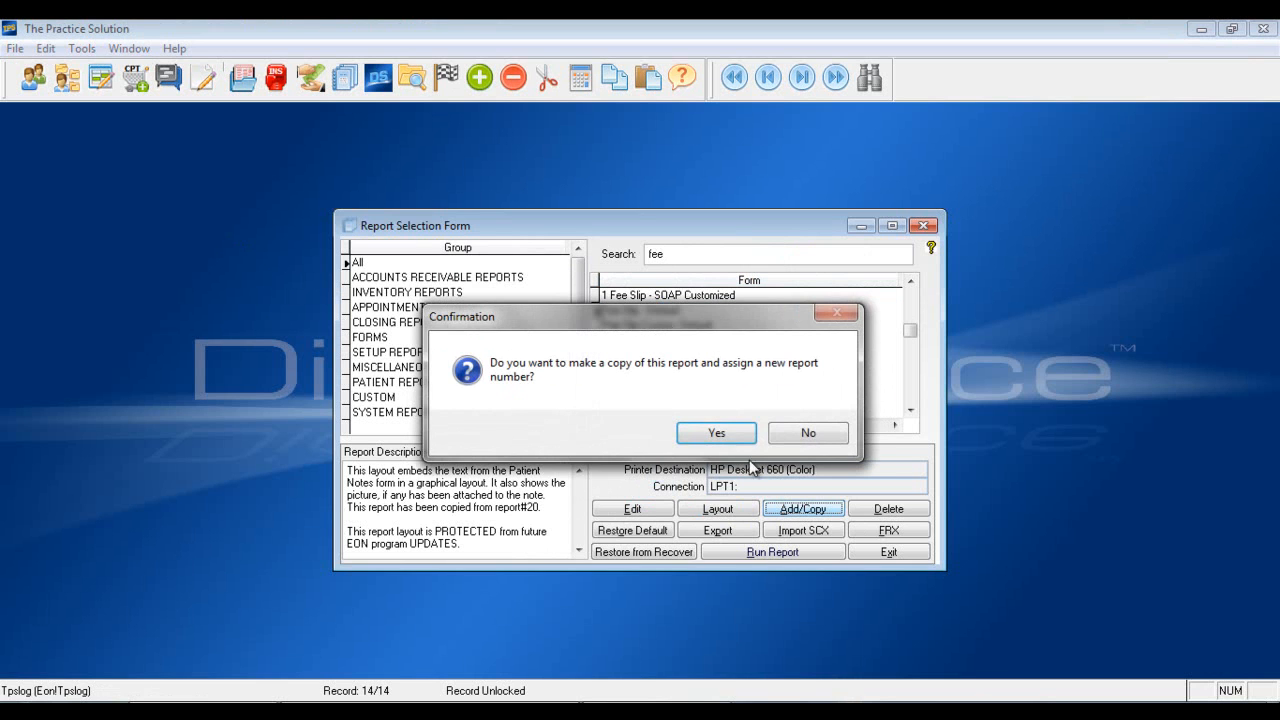
pyautogui.click(719, 433)
pyautogui.click(716, 428)
# - Edit the report list to rename the original "Fee Slip - Default" as "Fee Slip - Custom for MY office" and save the change
pyautogui.click(668, 310)
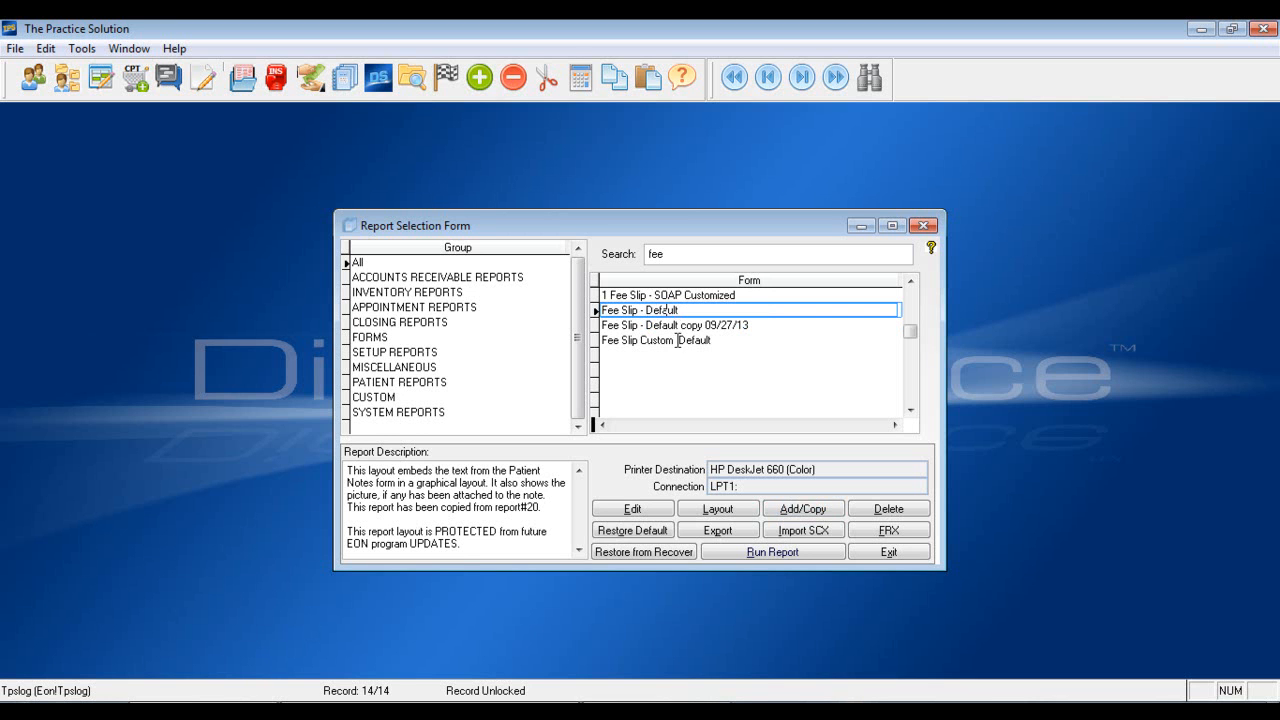
pyautogui.click(660, 510)
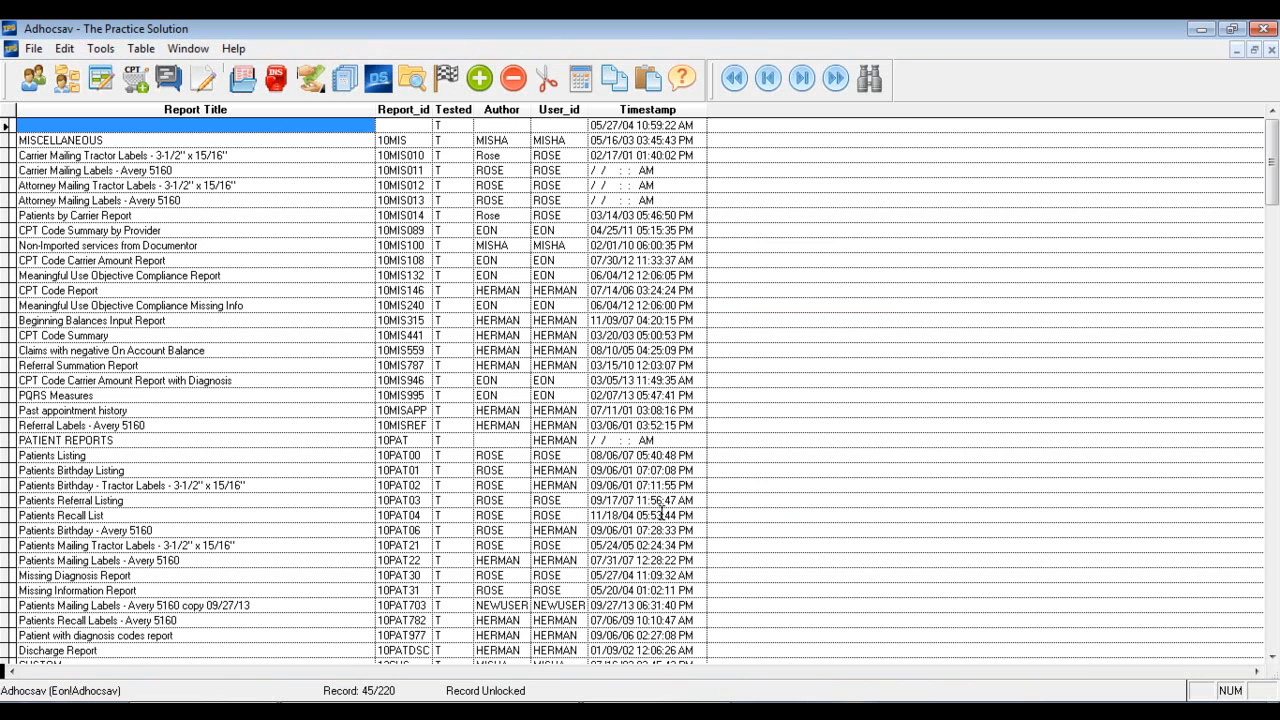
pyautogui.click(203, 369)
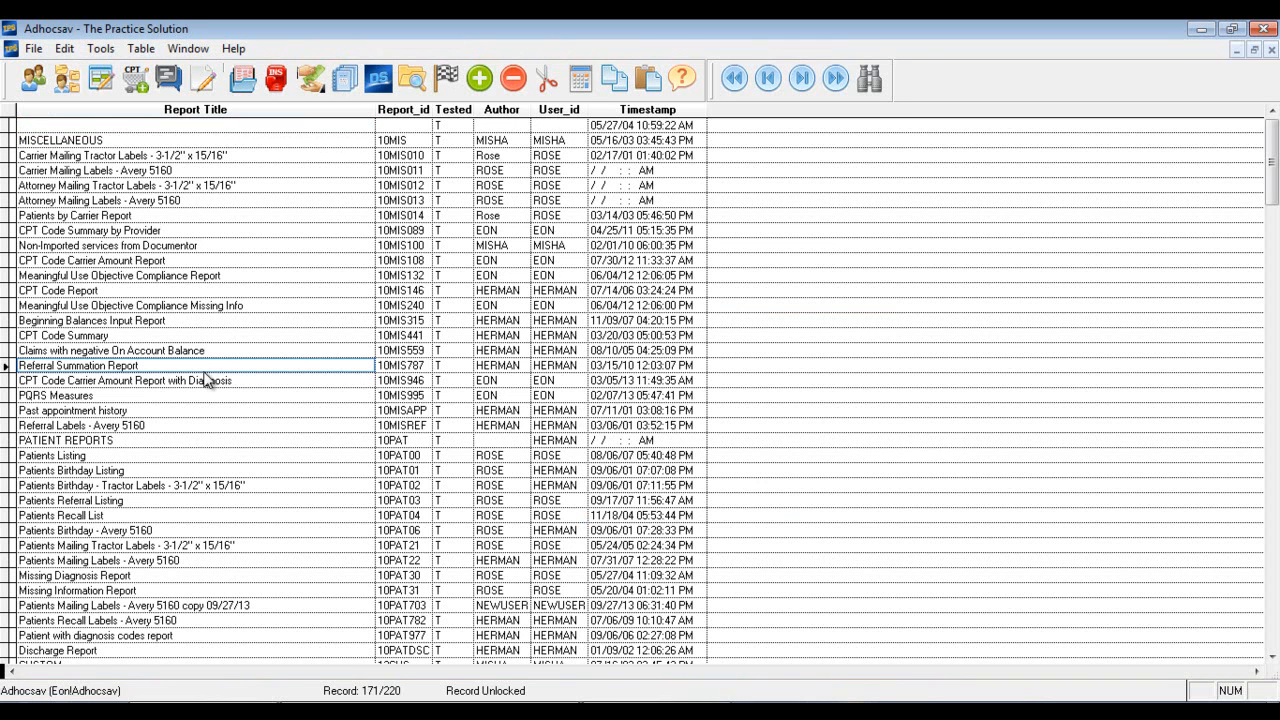
pyautogui.scroll(-20, 205, 378)
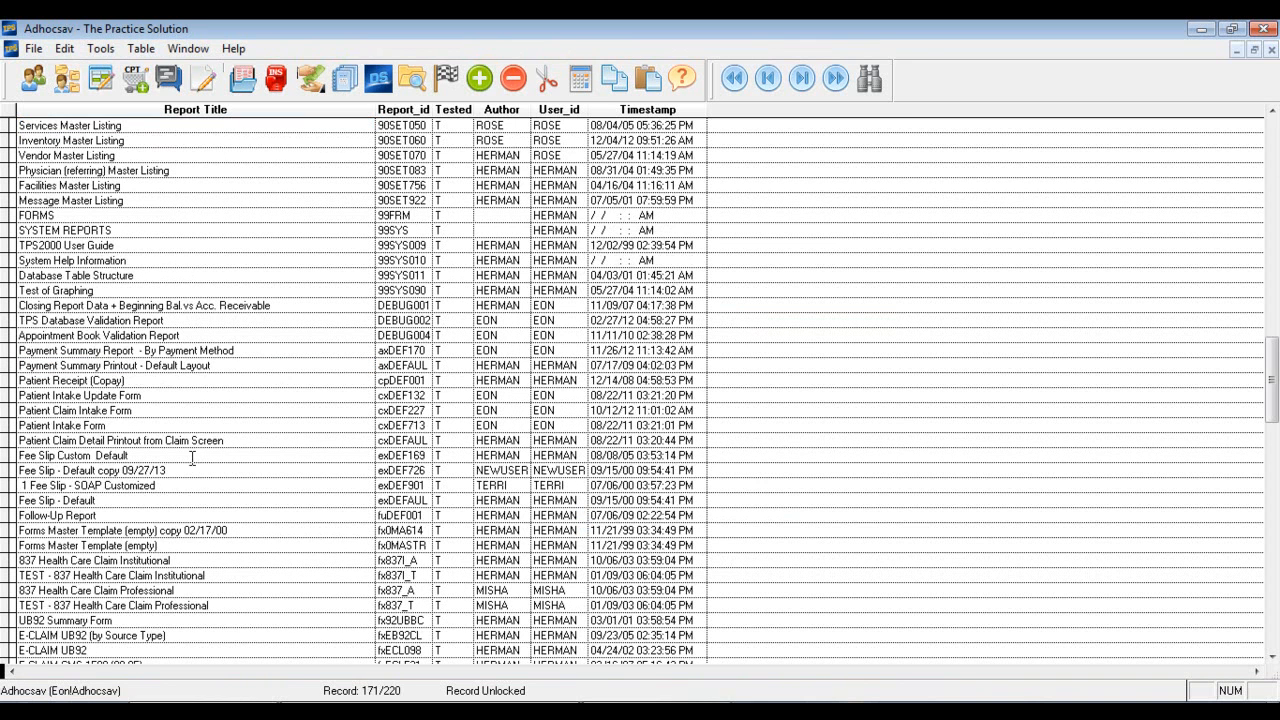
pyautogui.click(179, 500)
pyautogui.scroll(-1, 179, 500)
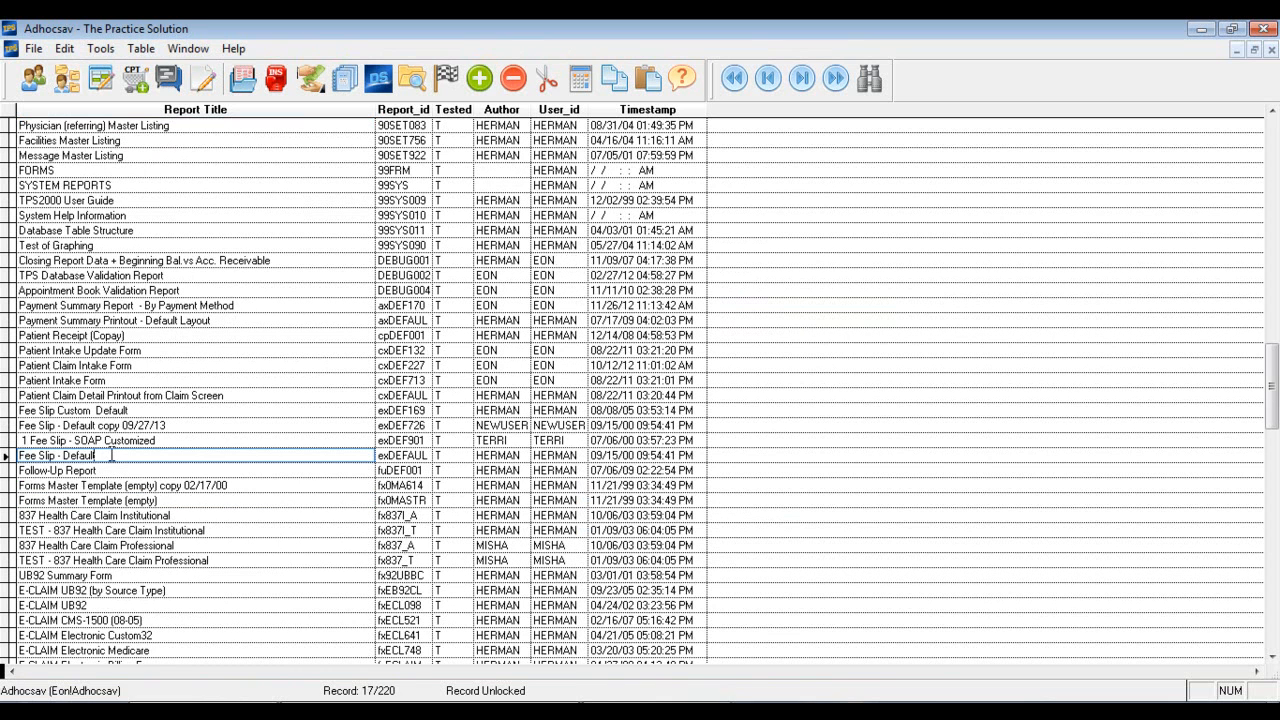
pyautogui.moveTo(108, 455); pyautogui.dragTo(63, 457)
pyautogui.press('Delete')
pyautogui.write('- Custom for MY office')
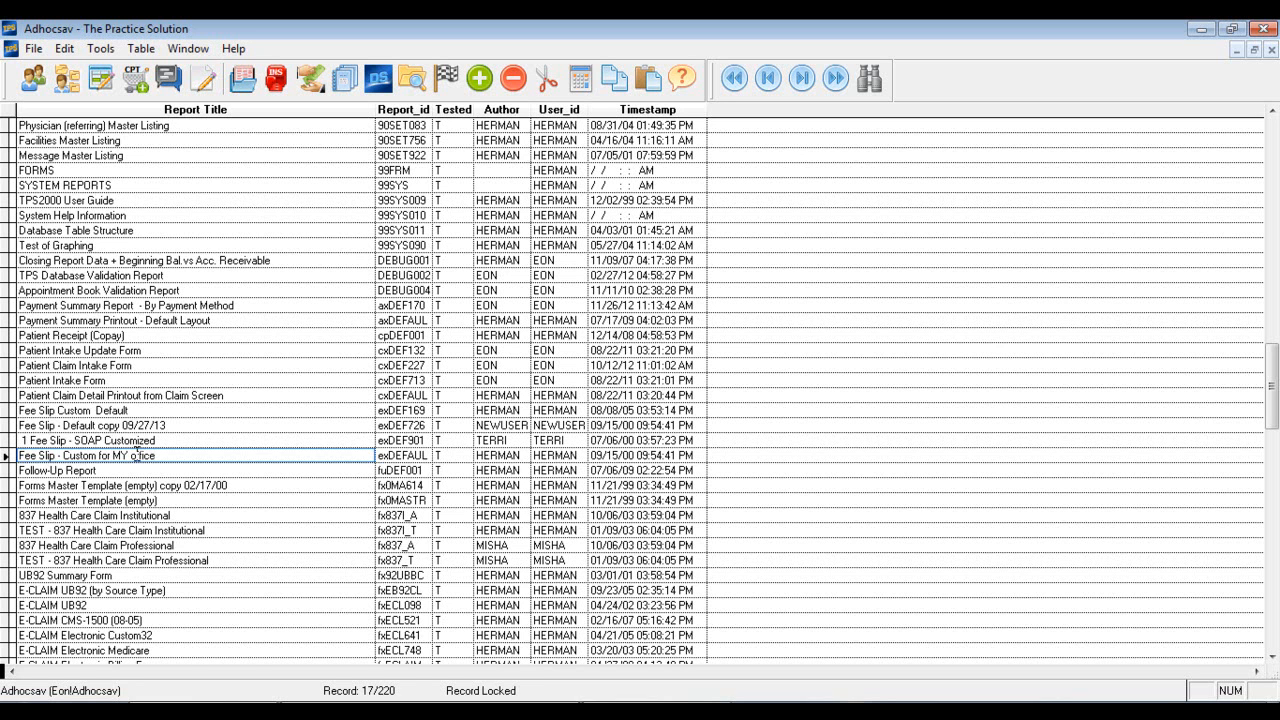
pyautogui.hotkey('ctrl', 'w')
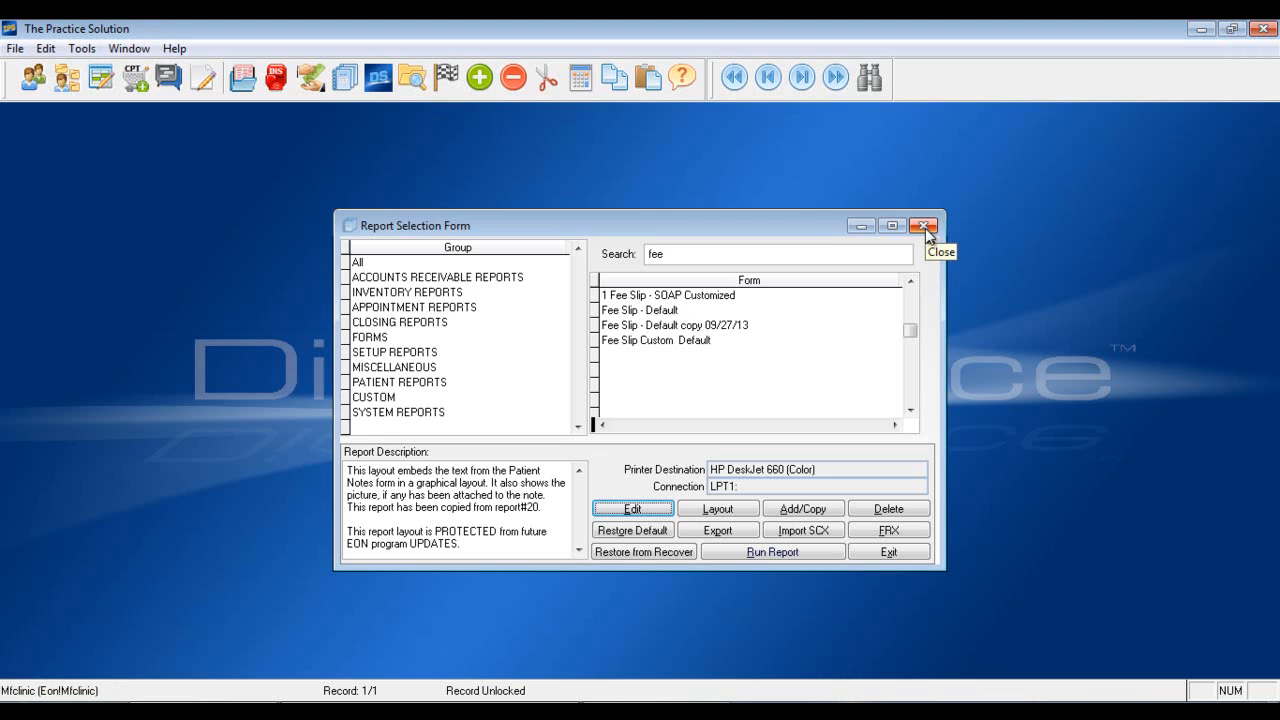
# - Reopen the report selection form, search for "fee", and open the layout of Fee Slip - Custom for MY office
pyautogui.click(923, 226)
pyautogui.click(345, 77)
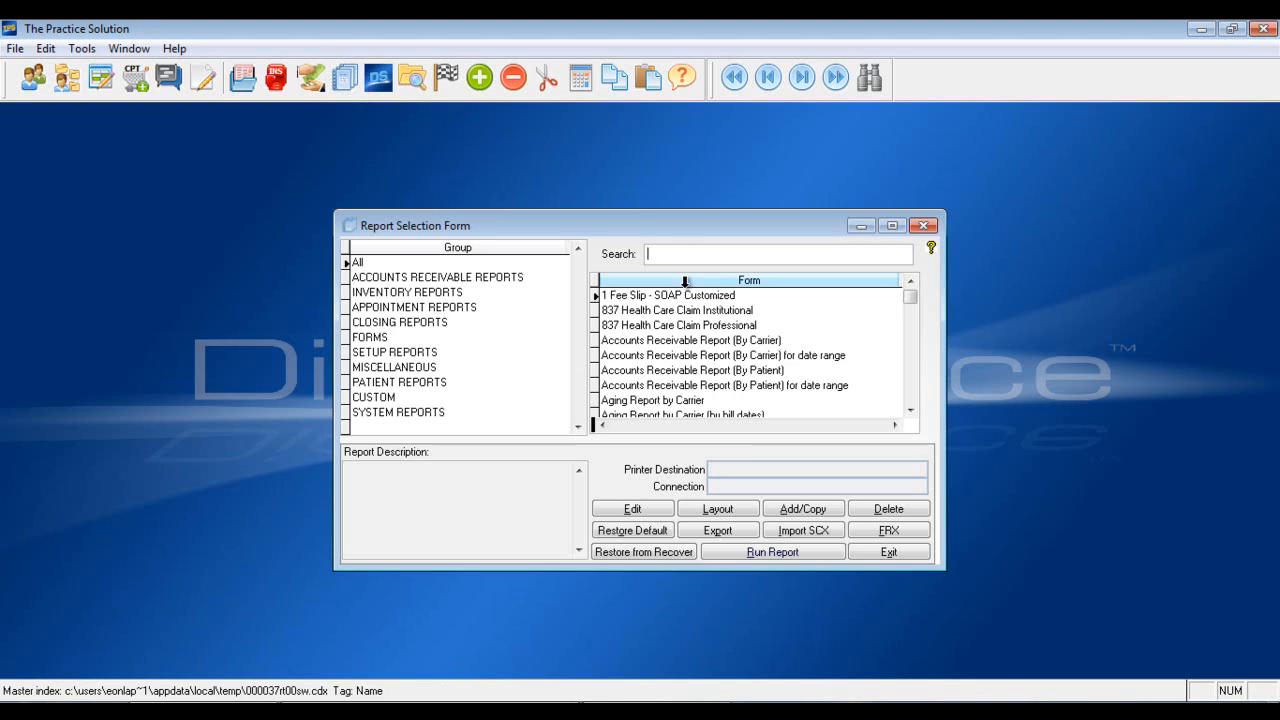
pyautogui.write('ee')
pyautogui.click(656, 309)
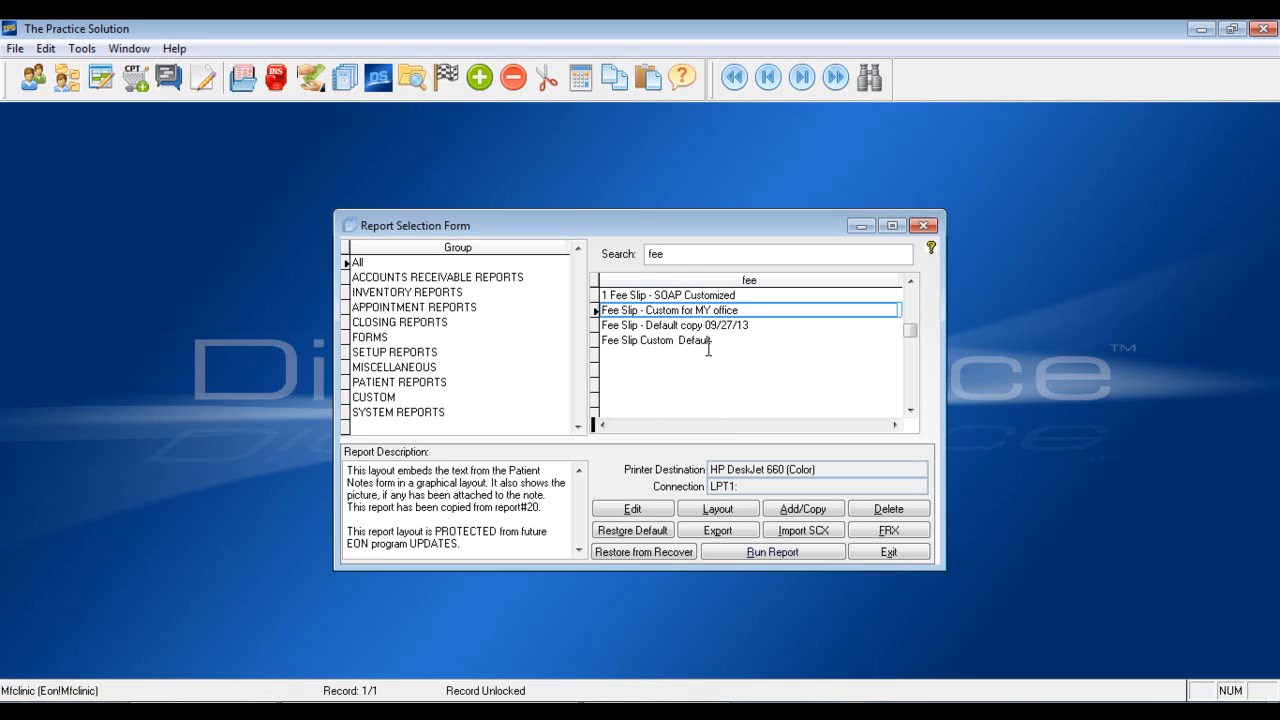
pyautogui.click(727, 508)
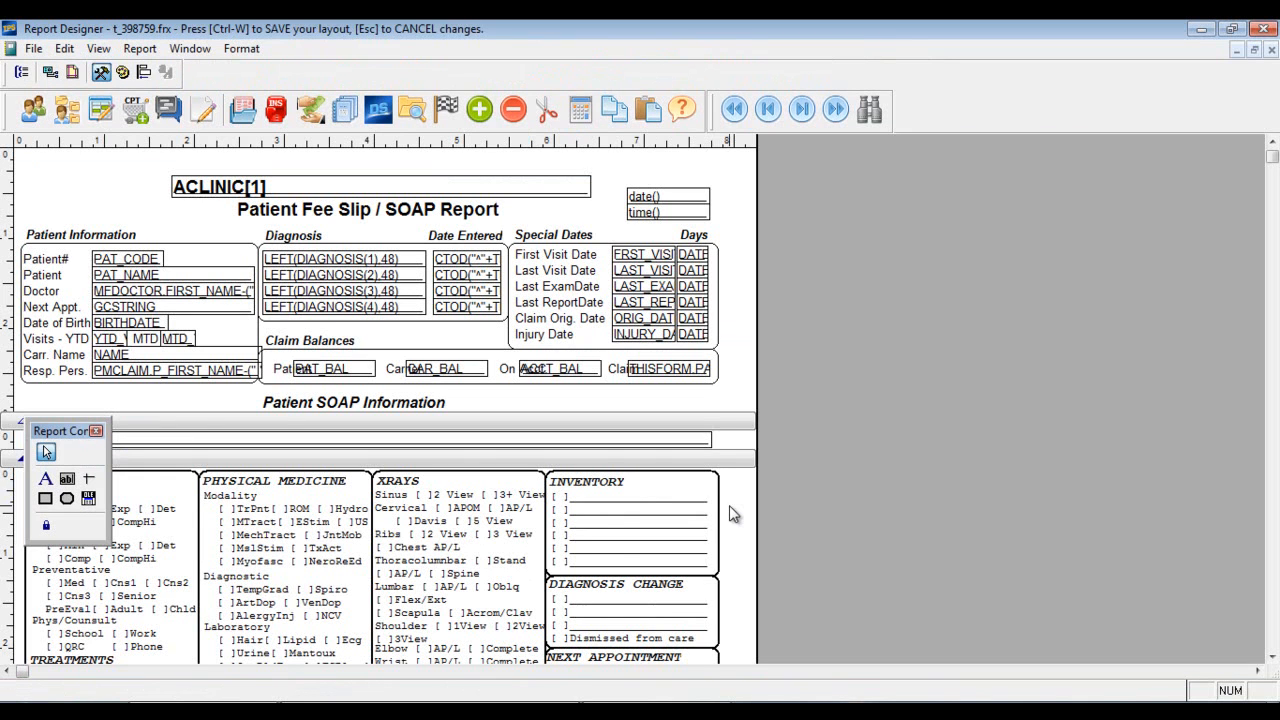
# - Remove the NeroReEd checkbox entry after Myofasc from the Modality list under Physical Medicine
pyautogui.moveTo(74, 431); pyautogui.dragTo(886, 303)
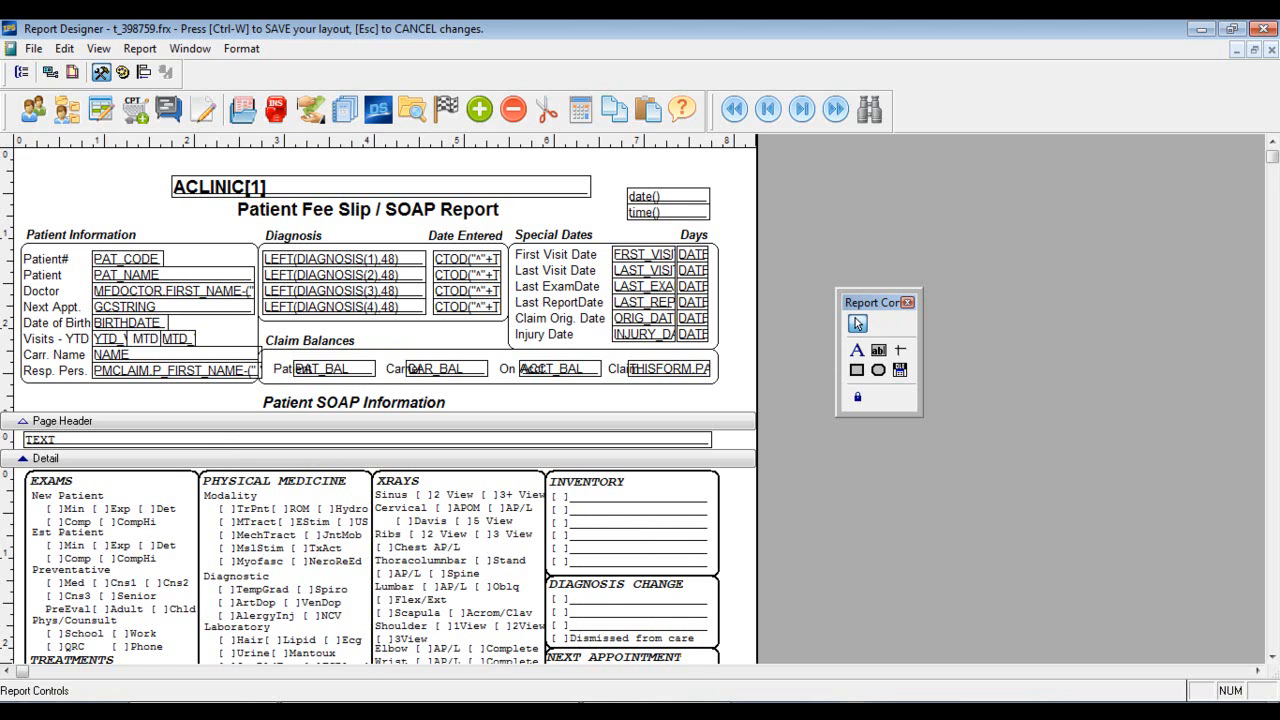
pyautogui.moveTo(1275, 660); pyautogui.dragTo(1276, 664)
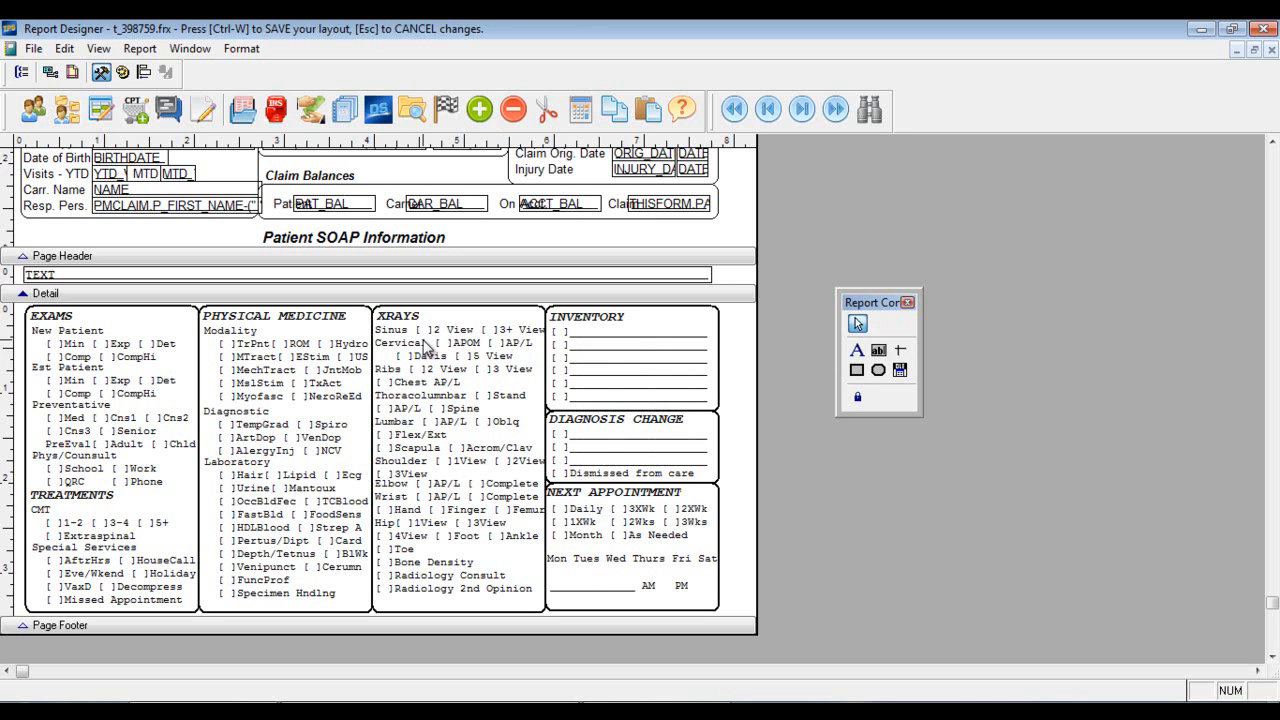
pyautogui.click(858, 352)
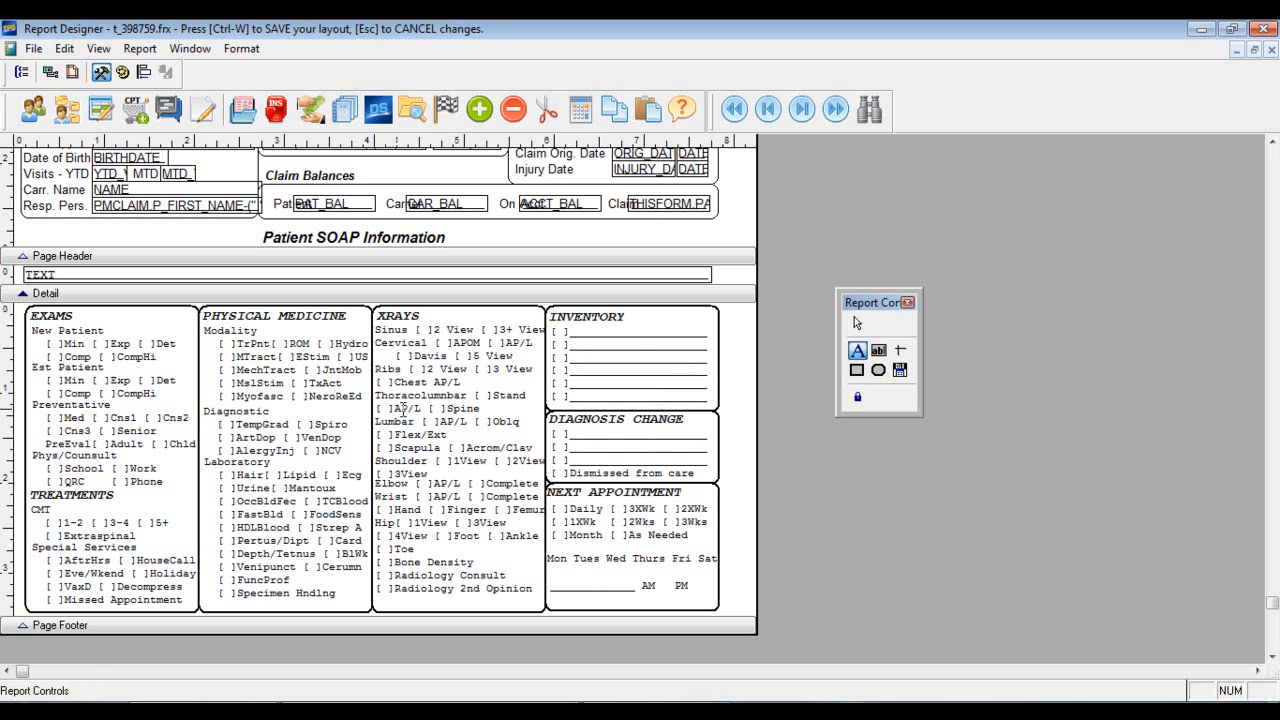
pyautogui.moveTo(364, 397); pyautogui.dragTo(296, 397)
pyautogui.press('Delete')
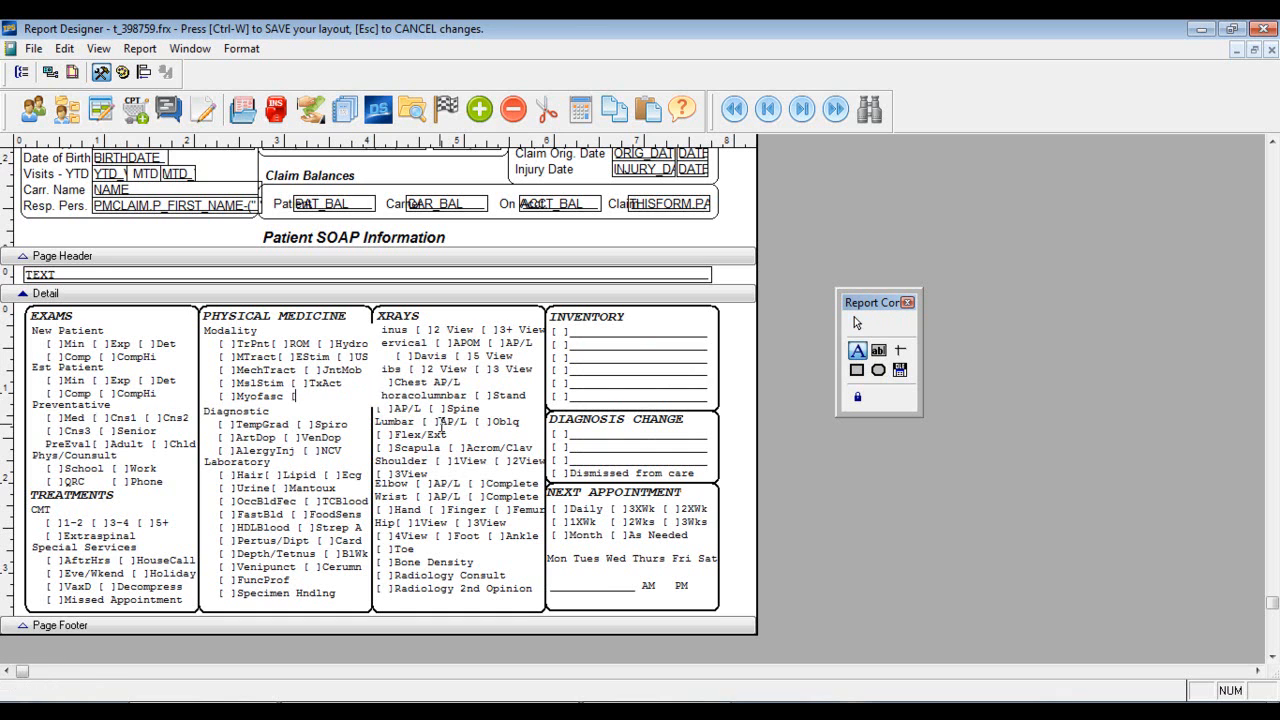
pyautogui.click(393, 354)
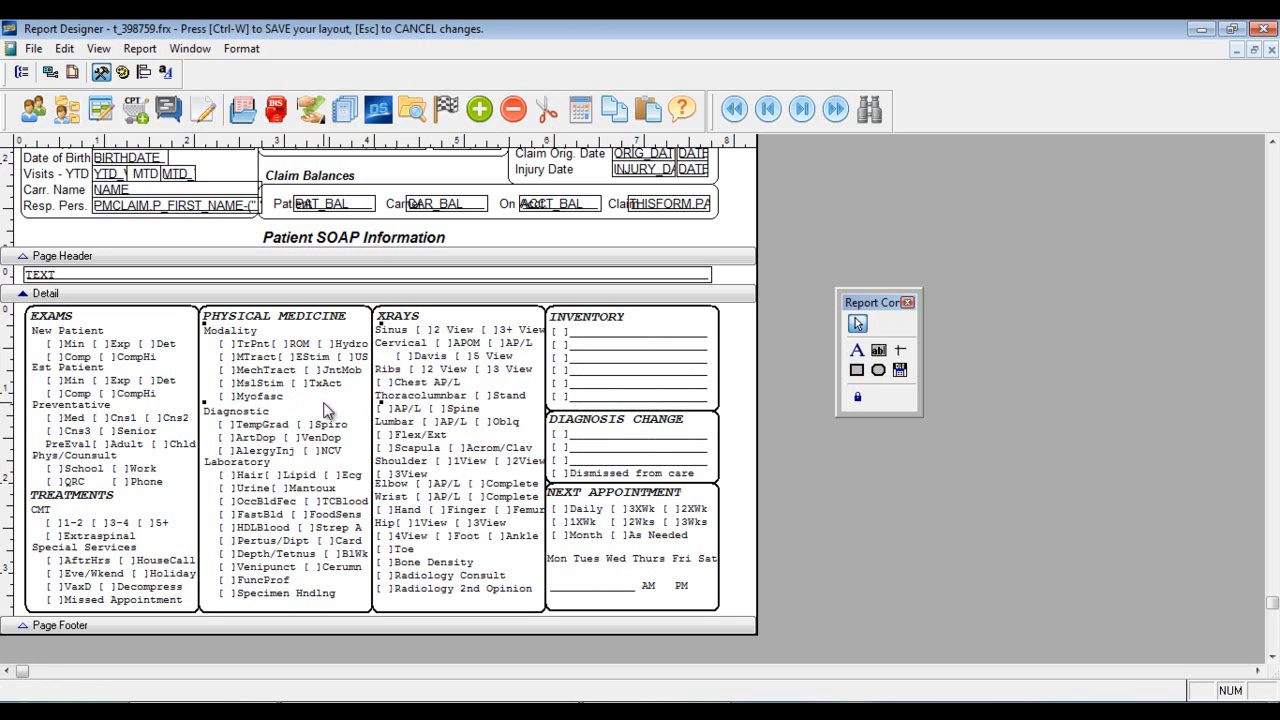
# - Add a "[ ]Service" checkbox entry after Myofasc in the Physical Medicine Modality list
pyautogui.click(857, 352)
pyautogui.click(291, 397)
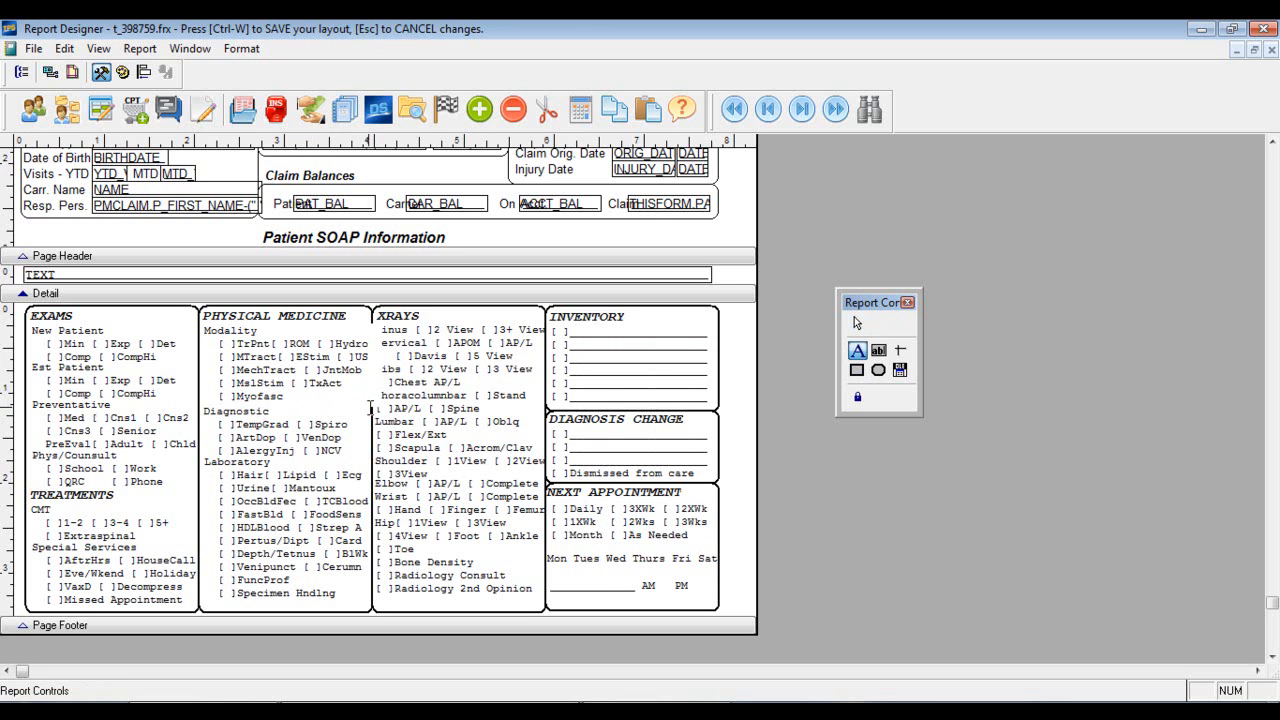
pyautogui.write('[ ]')
pyautogui.write(']Service')
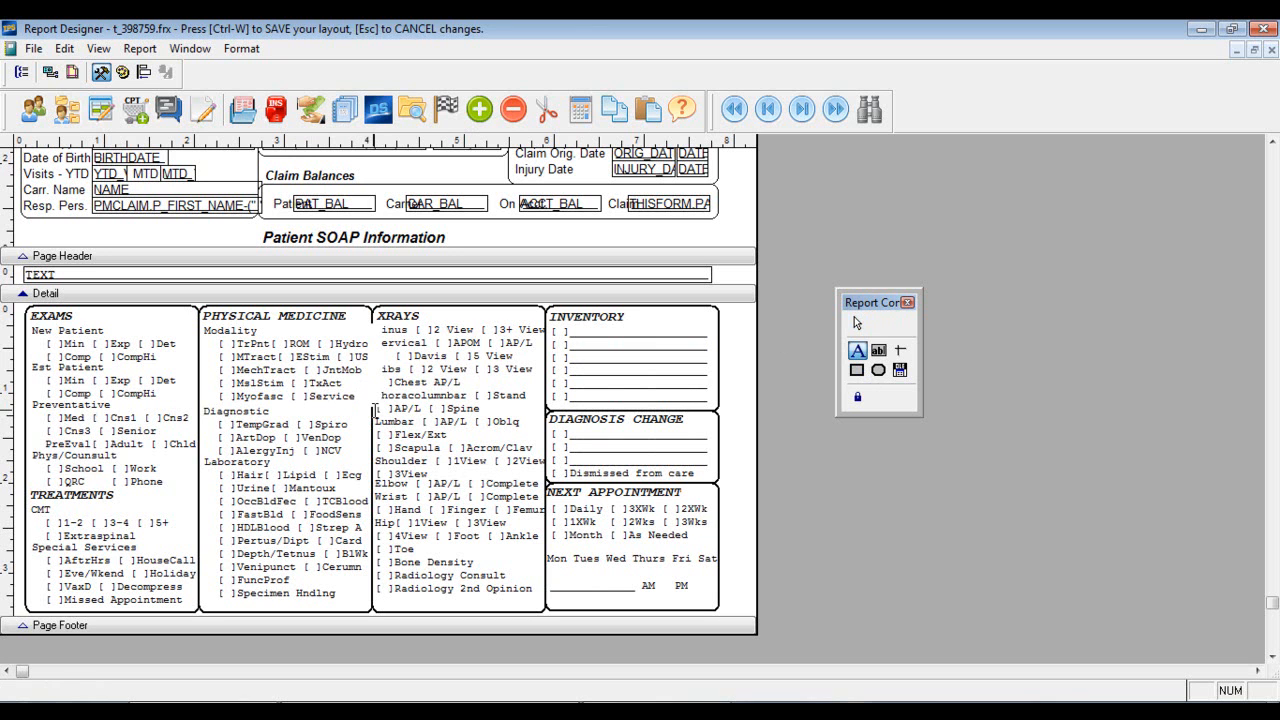
pyautogui.click(326, 425)
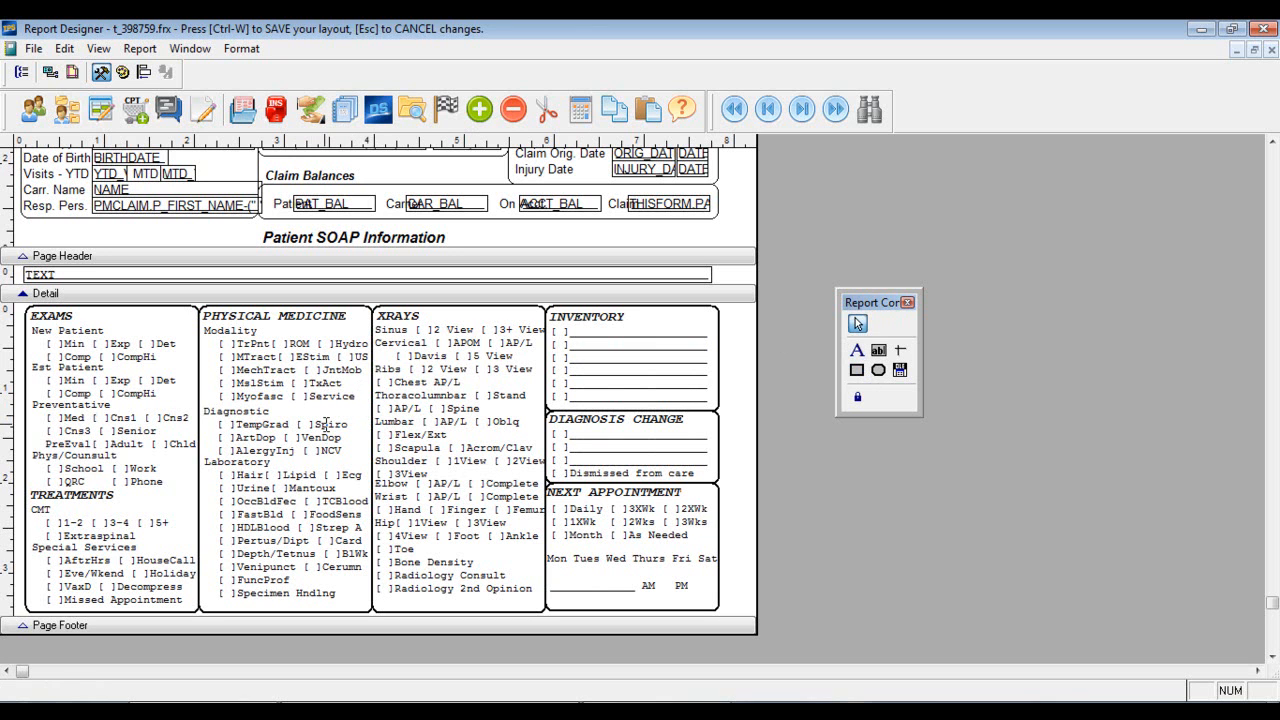
# - Nudge the frame around the Physical Medicine column downward and move it back to its original position
pyautogui.click(322, 398)
pyautogui.press('Down')
pyautogui.press('Down')
pyautogui.press('Down')
pyautogui.press('Down')
pyautogui.press('Down')
pyautogui.press('Down')
pyautogui.press('Up')
pyautogui.press('Up')
pyautogui.press('Up')
pyautogui.press('Up')
pyautogui.press('Up')
pyautogui.press('Up')
pyautogui.press('Up')
pyautogui.press('Up')
pyautogui.press('Down')
pyautogui.press('Down')
pyautogui.press('Down')
pyautogui.press('Down')
pyautogui.press('Down')
pyautogui.press('Down')
pyautogui.press('Down')
pyautogui.press('Down')
pyautogui.press('Down')
pyautogui.press('Down')
pyautogui.press('Down')
pyautogui.press('Down')
pyautogui.press('Down')
pyautogui.press('Down')
pyautogui.press('Down')
pyautogui.press('Down')
pyautogui.press('Down')
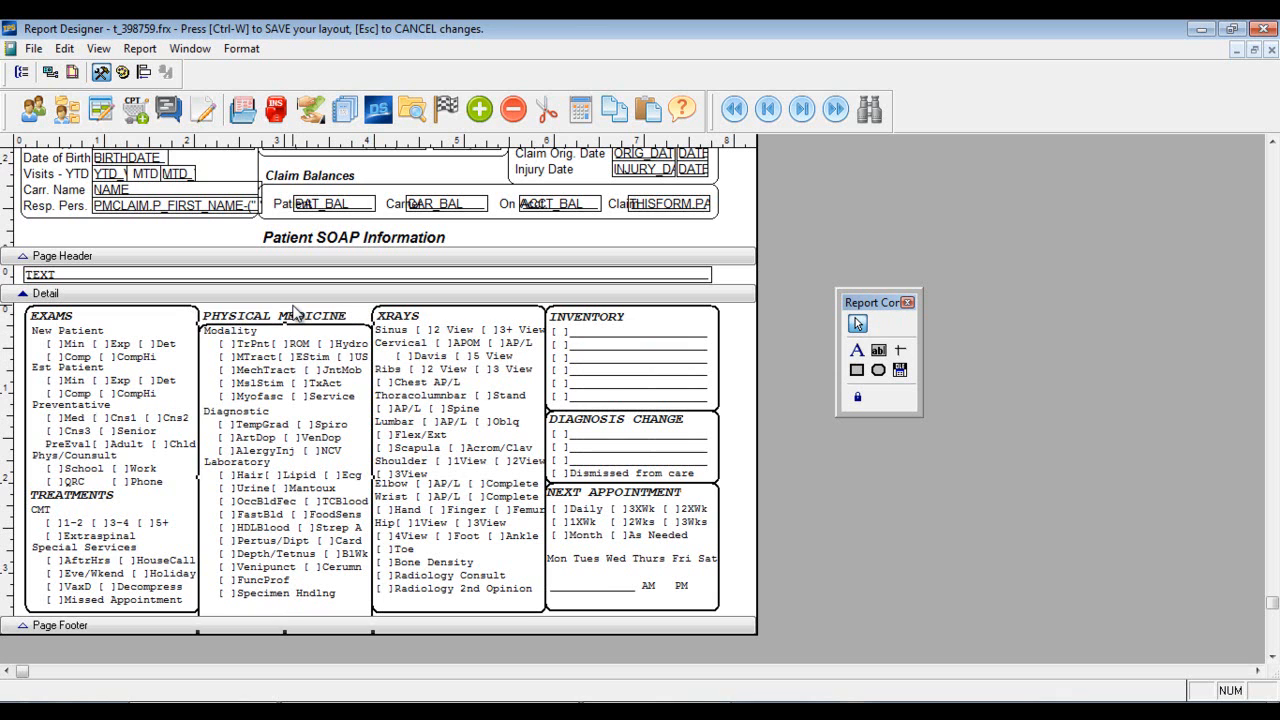
pyautogui.press('Down')
pyautogui.press('Down')
pyautogui.press('Down')
pyautogui.press('Down')
pyautogui.press('Down')
pyautogui.press('Down')
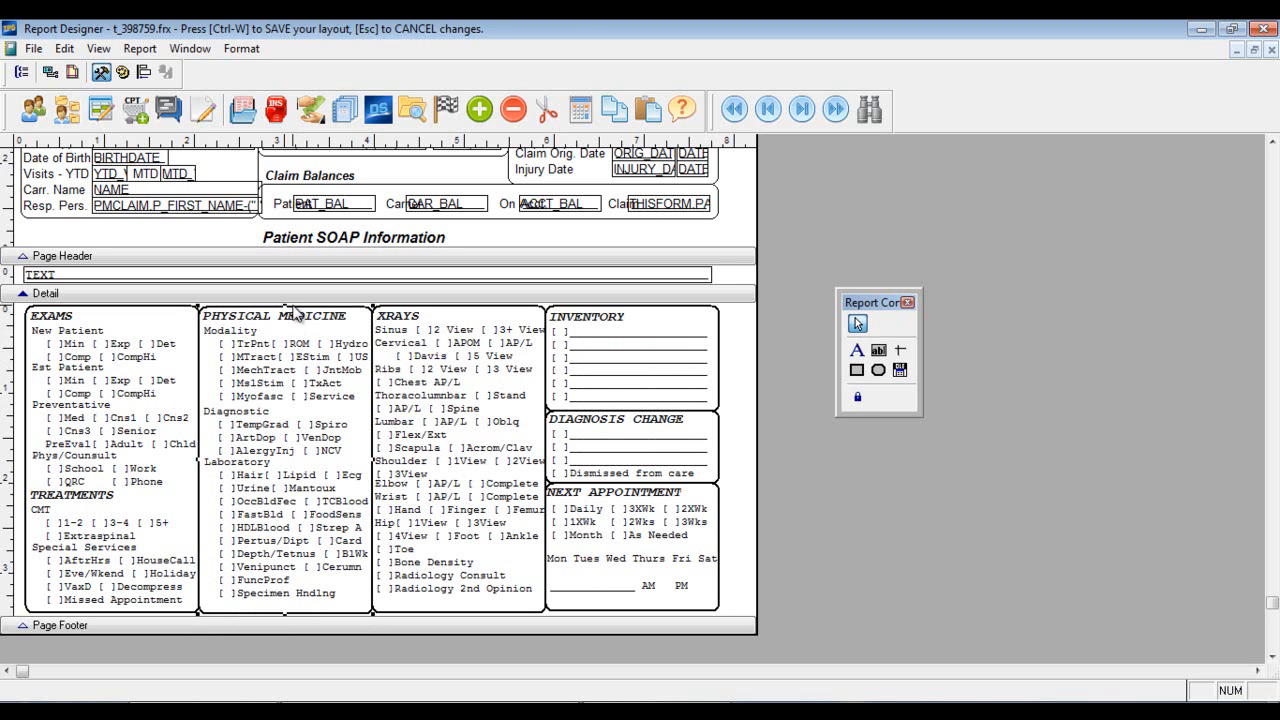
pyautogui.press('Up')
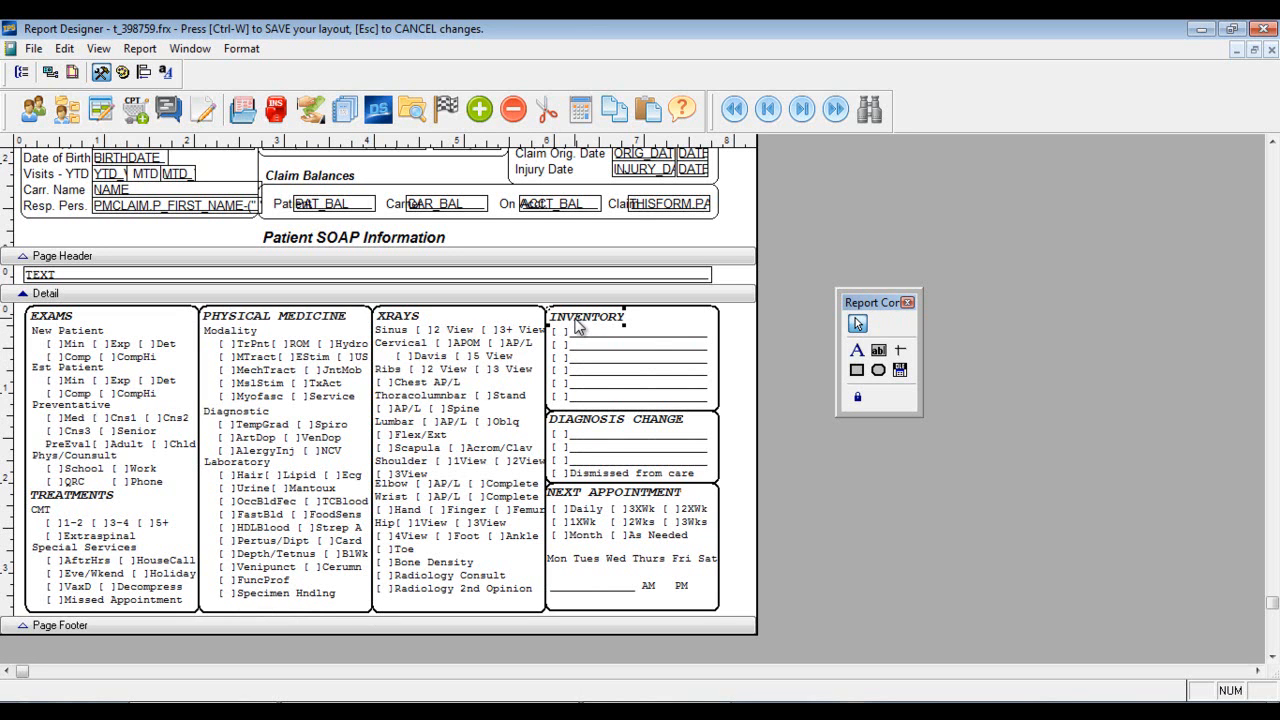
# - Delete the last three blank checkbox lines from the Inventory section
pyautogui.click(857, 350)
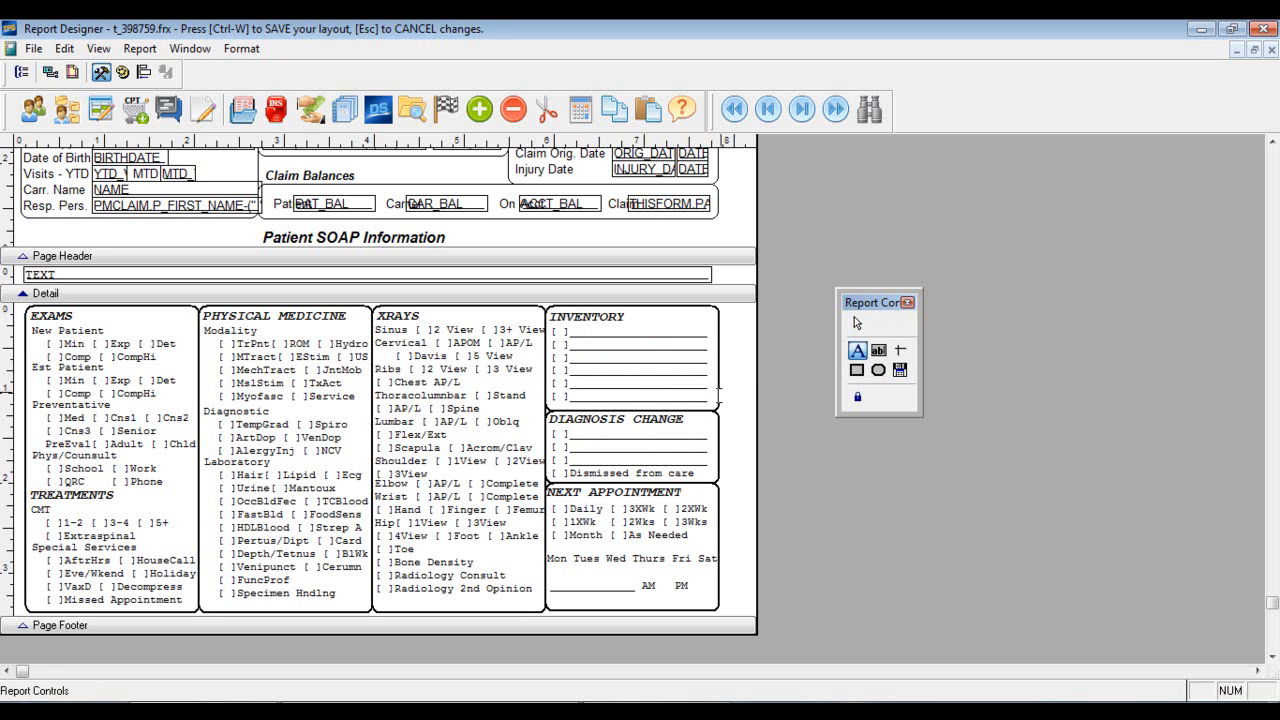
pyautogui.moveTo(716, 402); pyautogui.dragTo(553, 358)
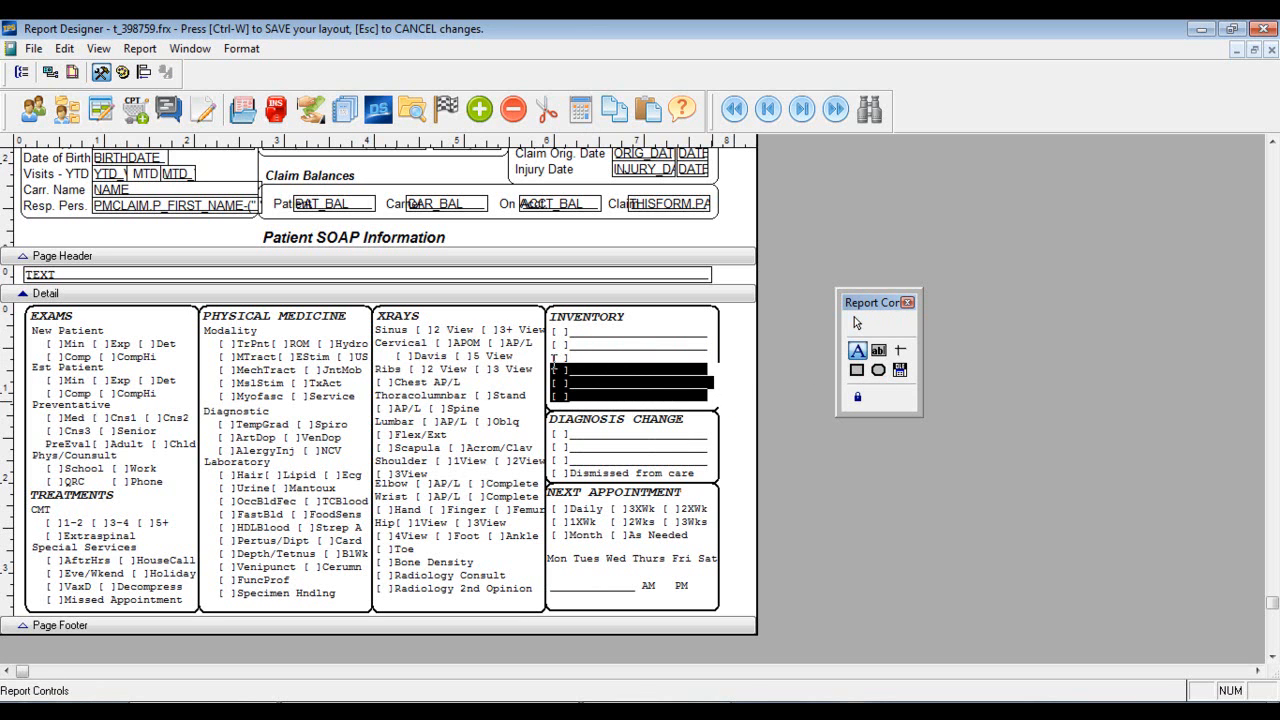
pyautogui.press('Delete')
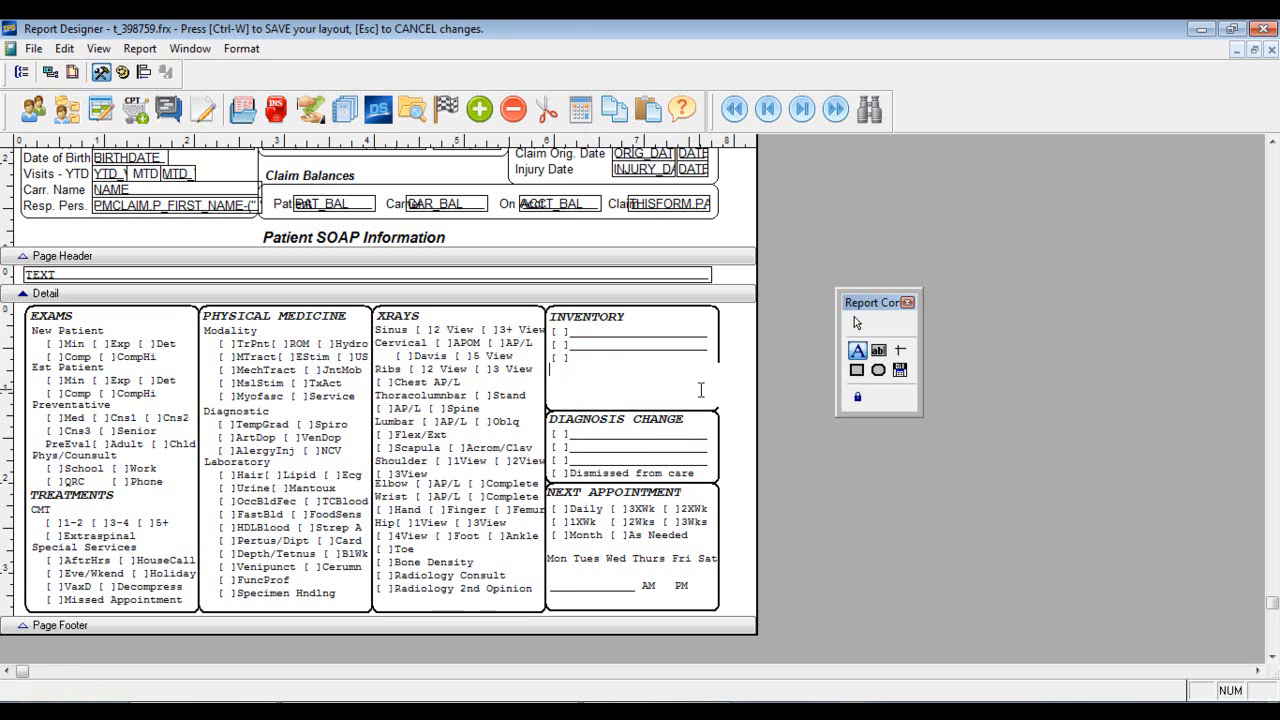
pyautogui.click(733, 400)
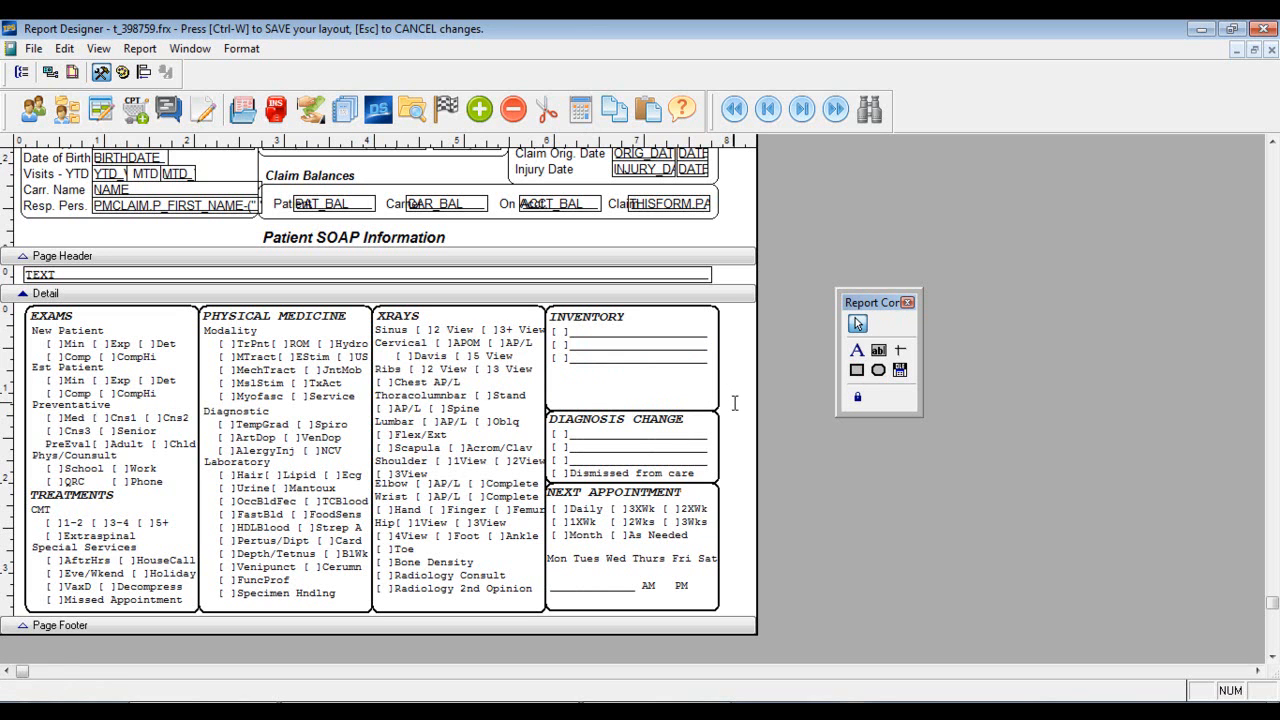
# - Shorten the Inventory frame so that it ends just below its third checkbox line
pyautogui.click(620, 419)
pyautogui.click(717, 409)
pyautogui.hotkey('shift', 'Up')
pyautogui.hotkey('shift', 'Up')
pyautogui.hotkey('shift', 'Up')
pyautogui.hotkey('shift', 'Up')
pyautogui.hotkey('shift', 'Up')
pyautogui.hotkey('shift', 'Up')
pyautogui.hotkey('shift', 'Up')
pyautogui.hotkey('shift', 'Up')
pyautogui.hotkey('shift', 'Up')
pyautogui.hotkey('shift', 'Up')
pyautogui.hotkey('shift', 'Up')
pyautogui.hotkey('shift', 'Up')
pyautogui.hotkey('shift', 'Up')
pyautogui.hotkey('shift', 'Up')
pyautogui.hotkey('shift', 'Up')
pyautogui.hotkey('shift', 'Up')
pyautogui.hotkey('shift', 'Up')
pyautogui.hotkey('shift', 'Up')
pyautogui.hotkey('shift', 'Up')
pyautogui.hotkey('shift', 'Up')
pyautogui.hotkey('shift', 'Up')
pyautogui.hotkey('shift', 'Up')
pyautogui.hotkey('shift', 'Up')
pyautogui.hotkey('shift', 'Up')
pyautogui.hotkey('shift', 'Up')
pyautogui.hotkey('shift', 'Up')
pyautogui.hotkey('shift', 'Up')
pyautogui.hotkey('shift', 'Up')
# - Draw a rounded rectangle between Inventory and Diagnosis Change and align its left edge with the column
pyautogui.click(879, 371)
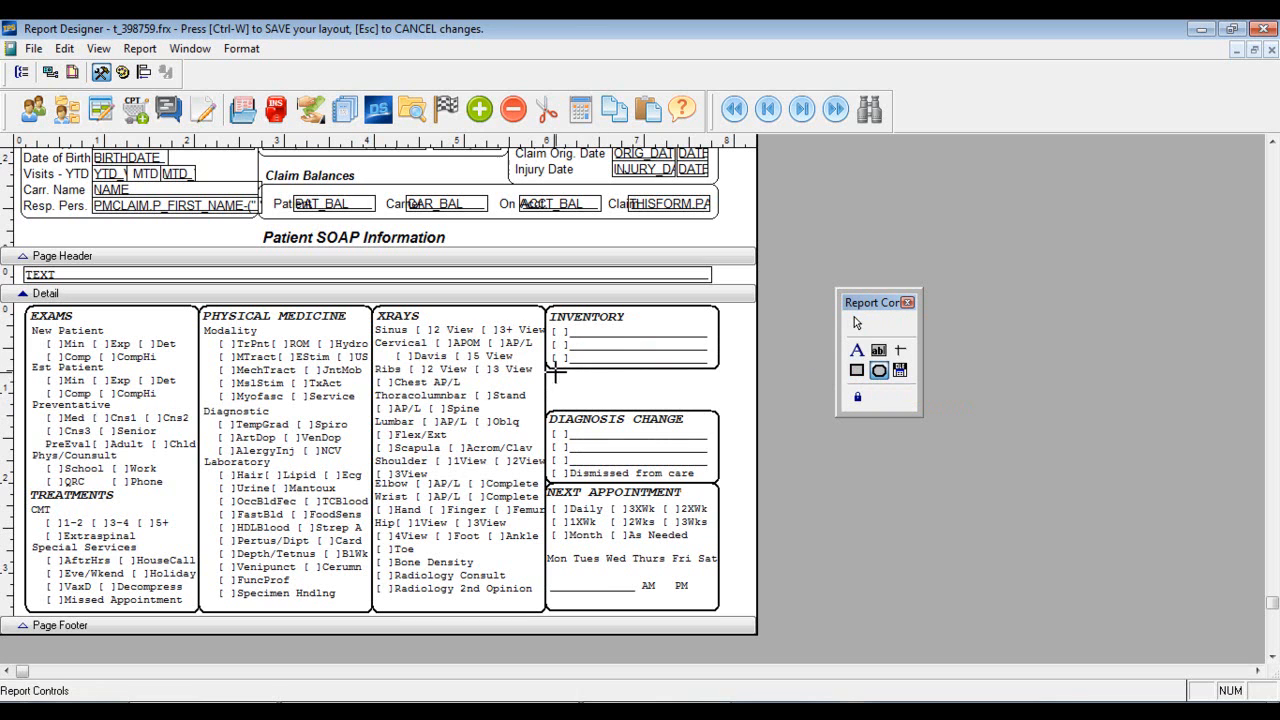
pyautogui.moveTo(549, 370); pyautogui.dragTo(735, 404)
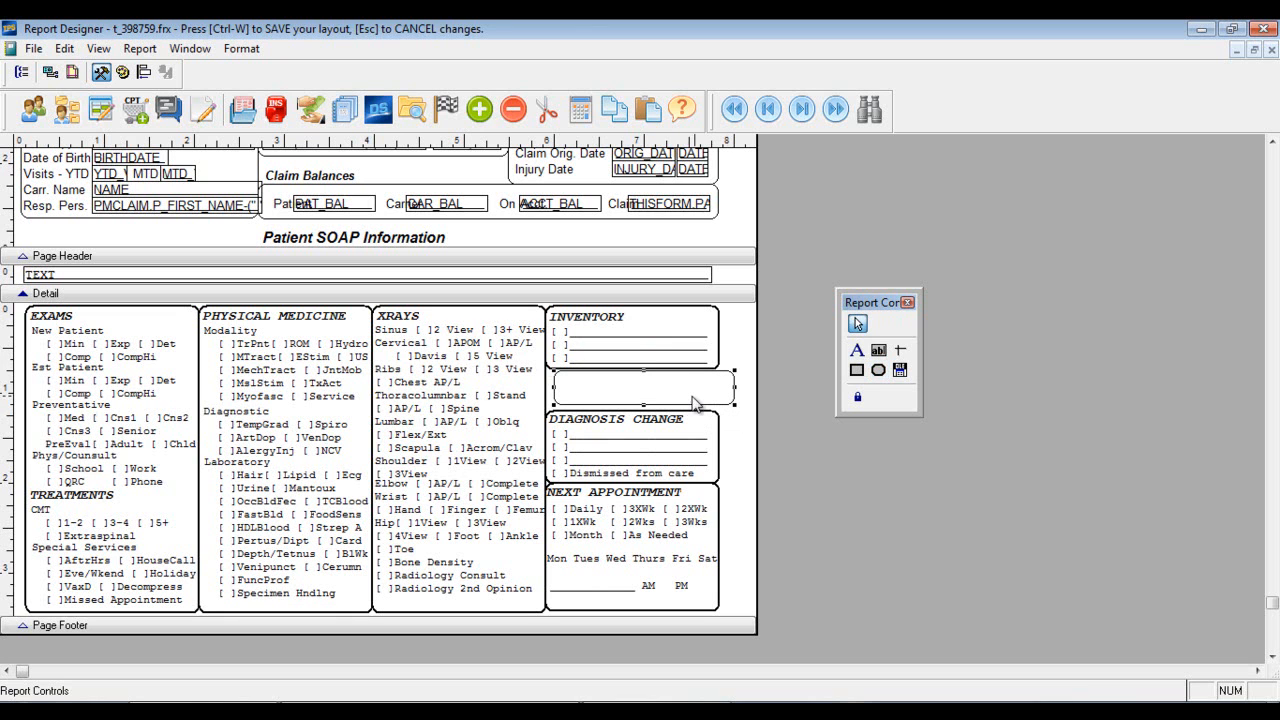
pyautogui.press('Left')
pyautogui.press('Left')
pyautogui.press('Left')
pyautogui.press('Left')
pyautogui.press('Left')
pyautogui.press('Left')
pyautogui.press('Left')
pyautogui.press('Left')
pyautogui.press('Left')
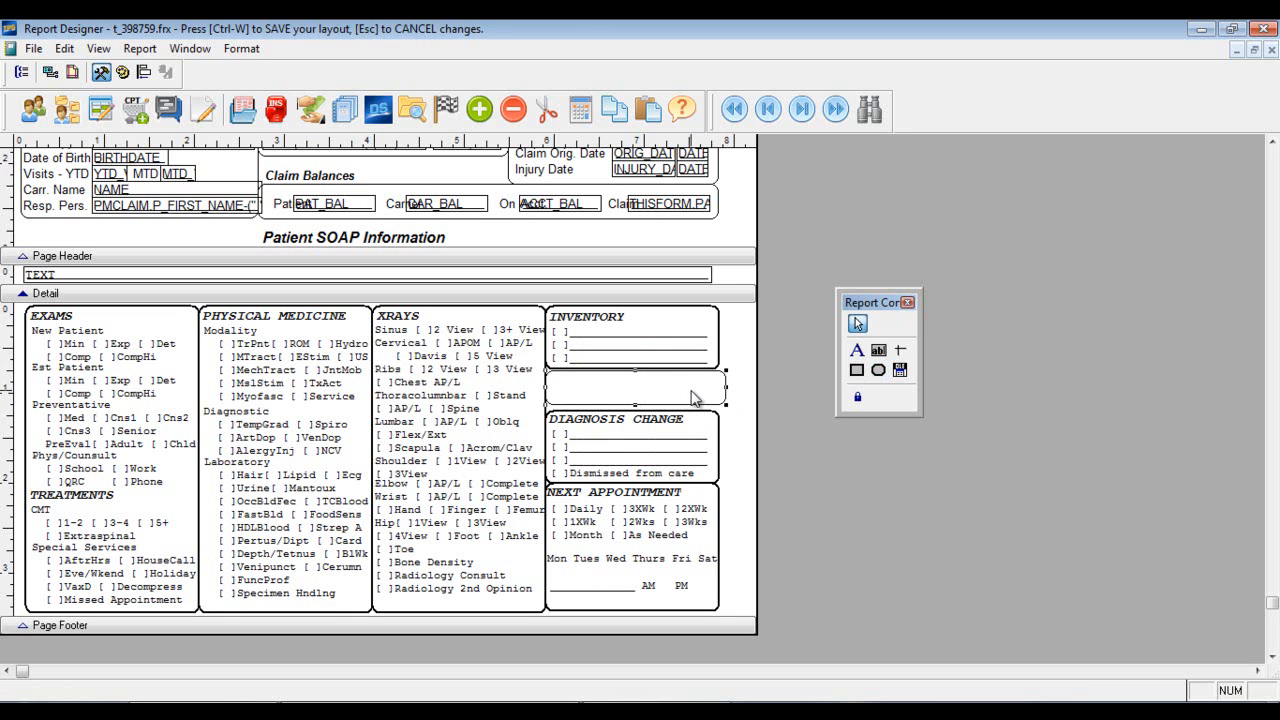
# - Resize the new rounded rectangle to match the column width and fill the gap above Diagnosis Change
pyautogui.hotkey('shift', 'Left')
pyautogui.hotkey('shift', 'Left')
pyautogui.hotkey('shift', 'Left')
pyautogui.hotkey('shift', 'Left')
pyautogui.hotkey('shift', 'Left')
pyautogui.hotkey('shift', 'Left')
pyautogui.hotkey('shift', 'Left')
pyautogui.hotkey('shift', 'Left')
pyautogui.hotkey('shift', 'Left')
pyautogui.hotkey('shift', 'Down')
pyautogui.hotkey('shift', 'Down')
pyautogui.hotkey('shift', 'Down')
pyautogui.hotkey('shift', 'Down')
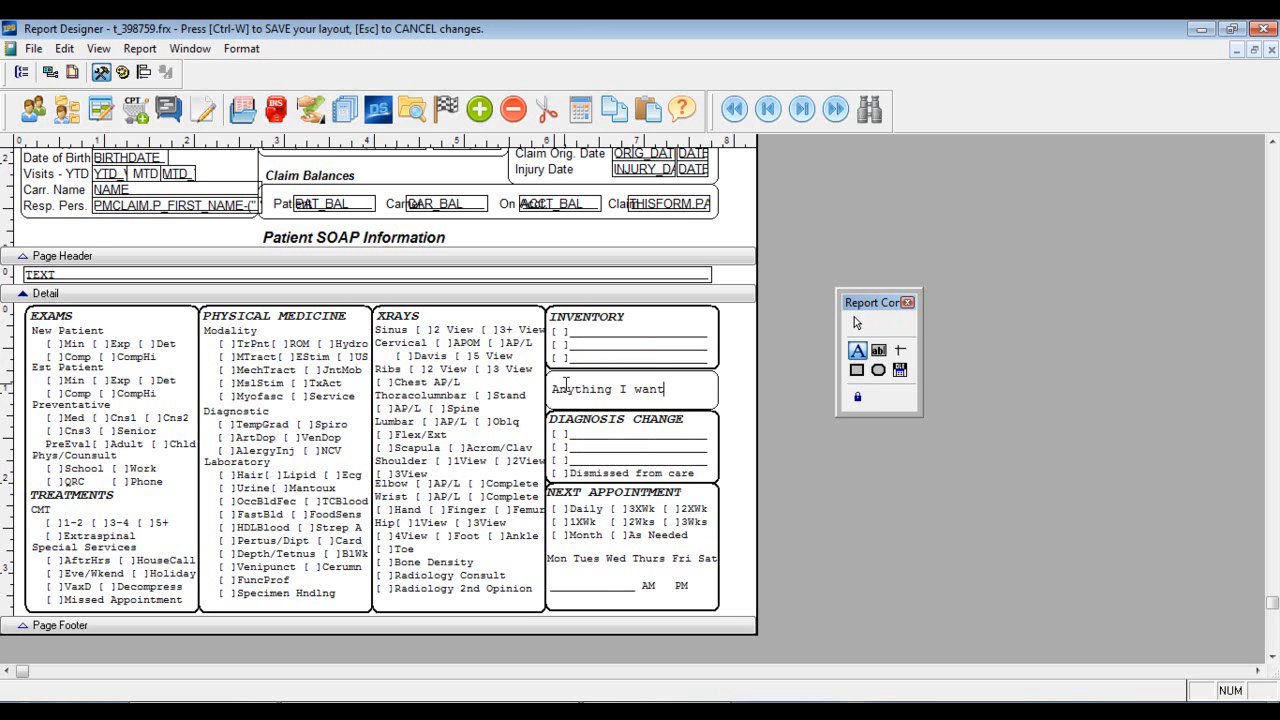
# - Add the label "Anything I want" inside the new rounded rectangle and open the label's properties
pyautogui.doubleClick(633, 388)
pyautogui.click(654, 424)
pyautogui.click(646, 391)
pyautogui.doubleClick(646, 391)
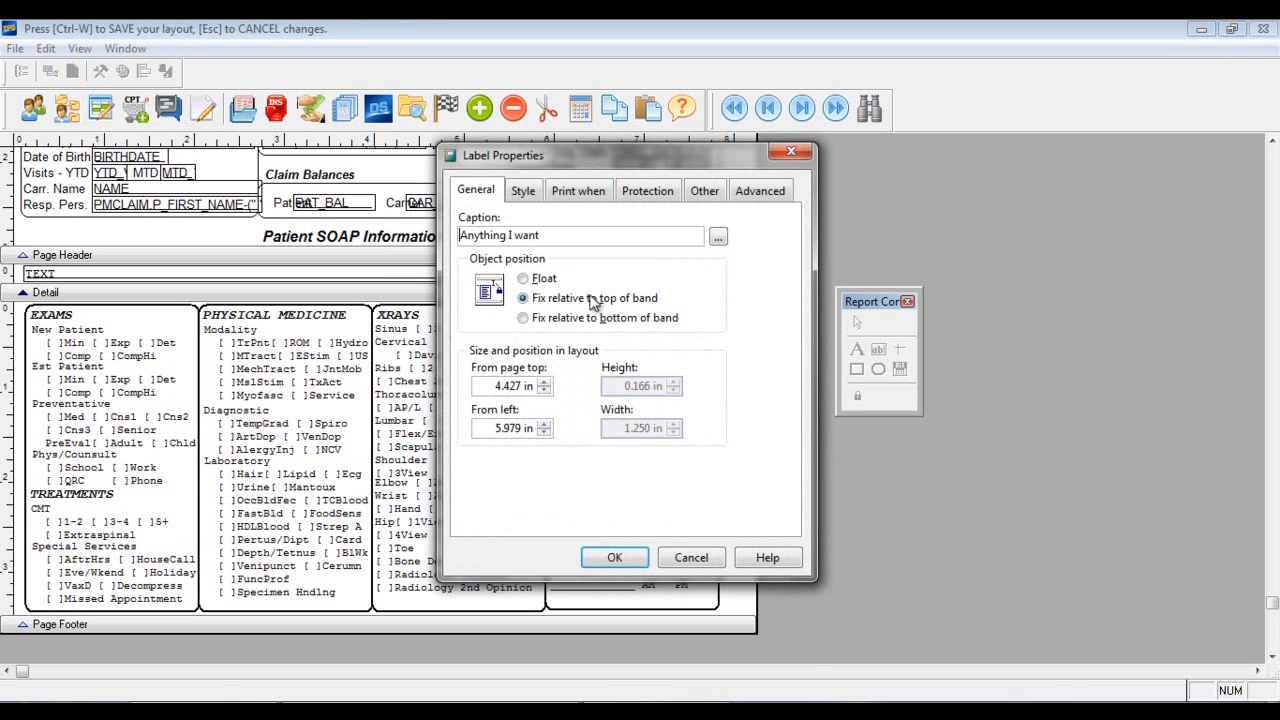
# - Try the Opaque backstyle on the label and set it back to Transparent
pyautogui.click(529, 196)
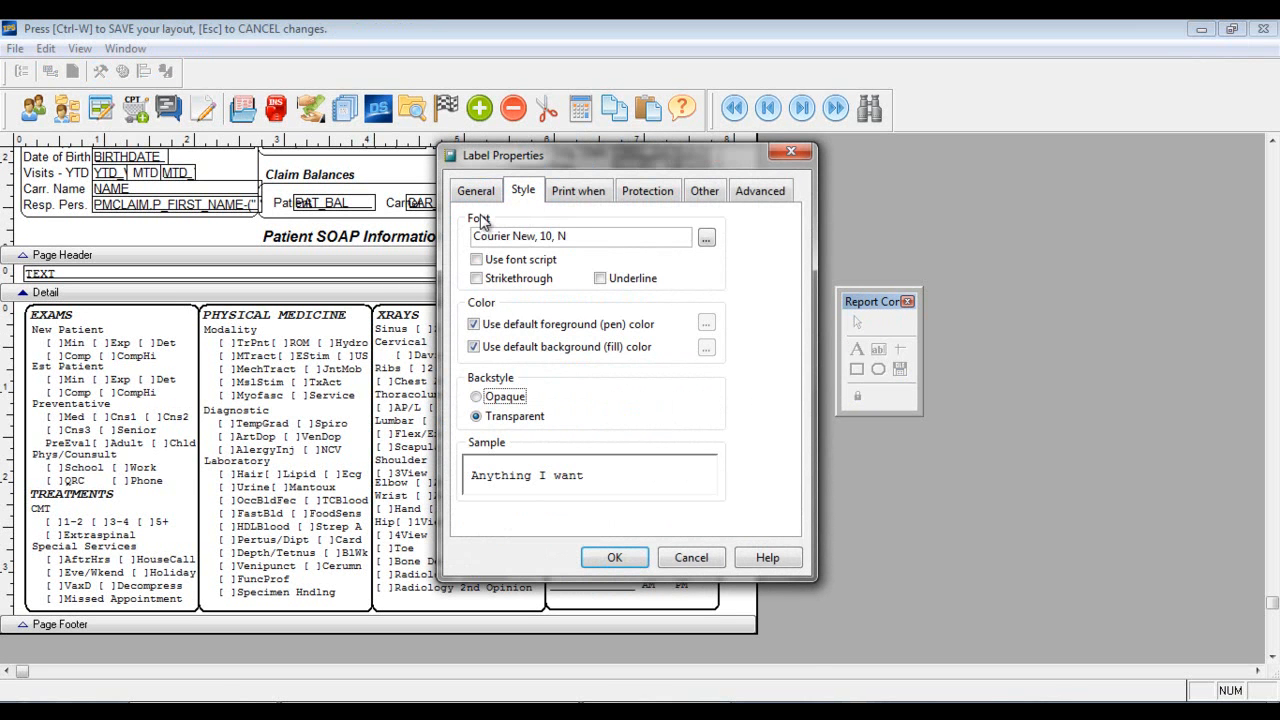
pyautogui.click(512, 397)
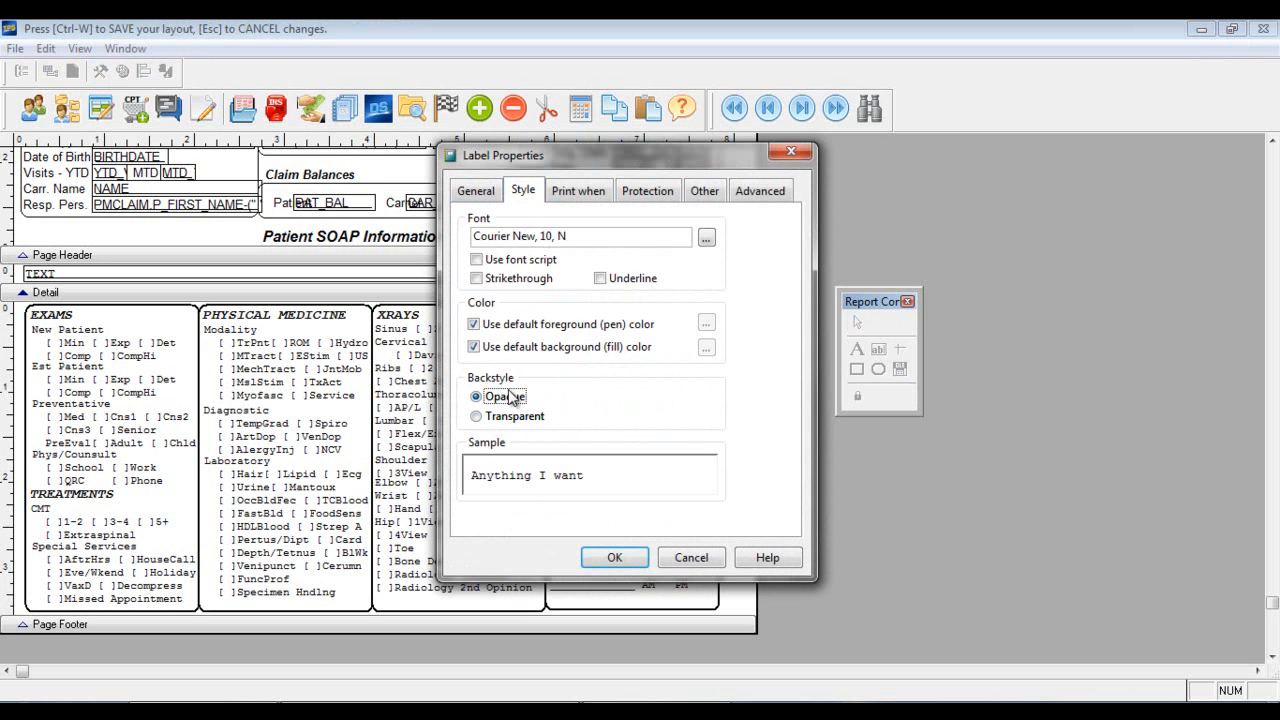
pyautogui.click(515, 417)
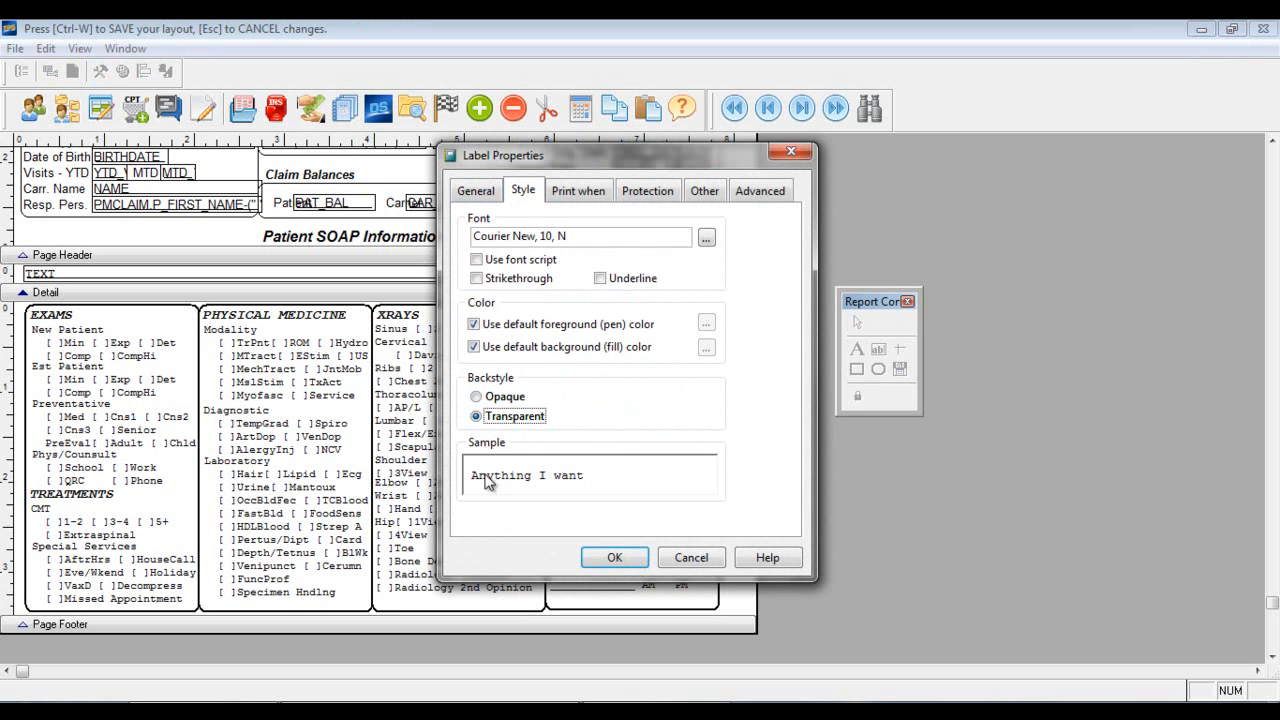
# - Change the label's distance from the page top and apply the label properties
pyautogui.click(490, 191)
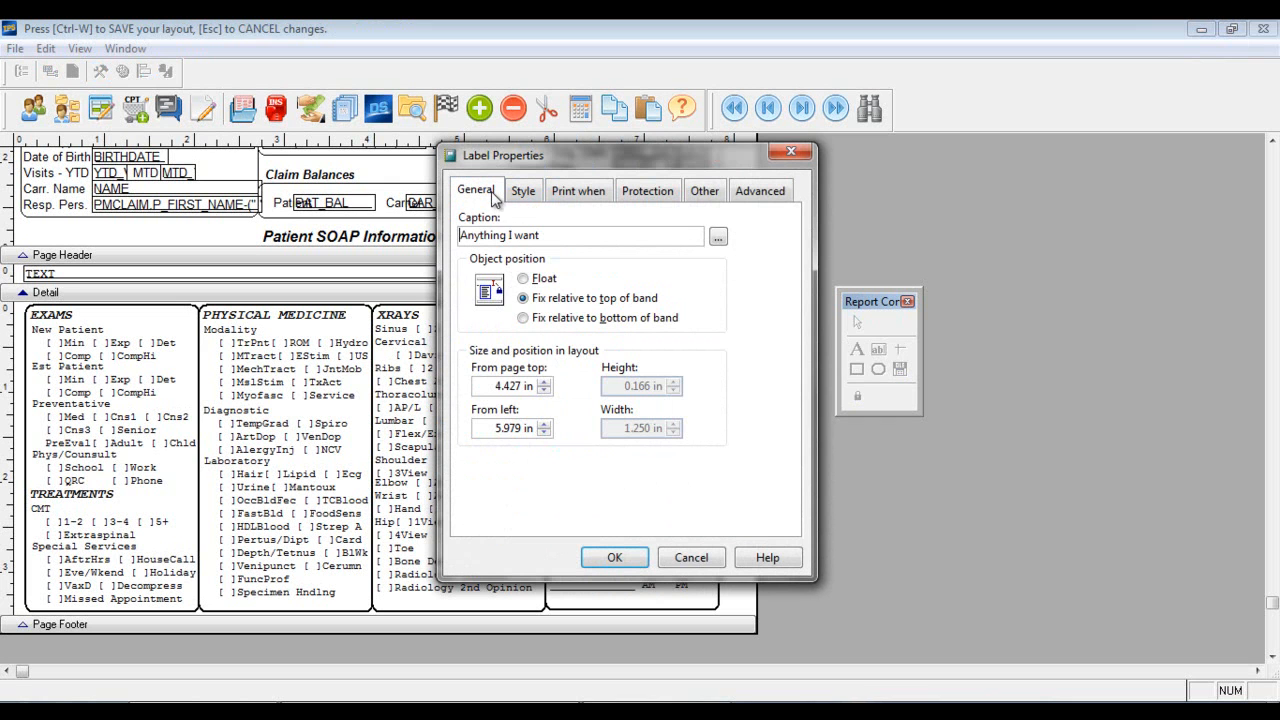
pyautogui.click(545, 382)
pyautogui.click(545, 382)
pyautogui.click(545, 382)
pyautogui.click(613, 557)
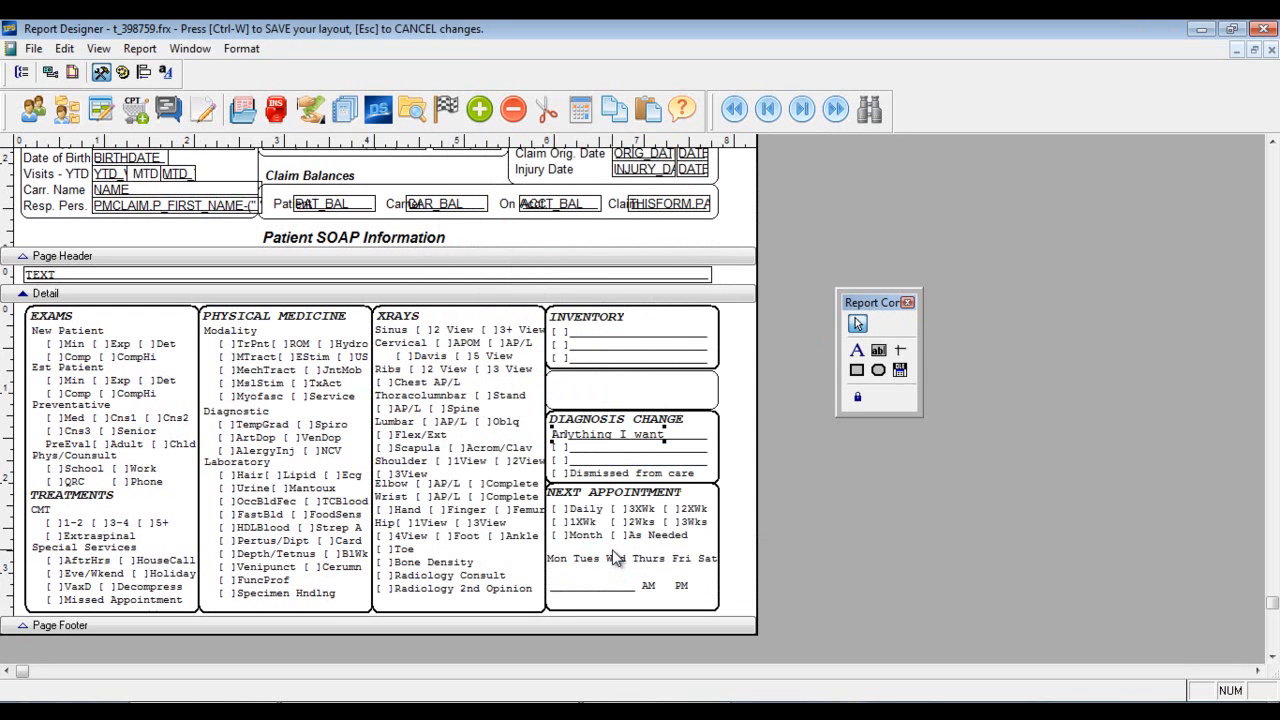
# - Nudge the "Anything I want" label up from Diagnosis Change into the new rounded rectangle
pyautogui.press('Up')
pyautogui.press('Up')
pyautogui.press('Up')
pyautogui.press('Up')
pyautogui.press('Up')
pyautogui.press('Up')
pyautogui.press('Up')
pyautogui.press('Up')
pyautogui.press('Up')
pyautogui.press('Up')
pyautogui.press('Up')
pyautogui.press('Up')
pyautogui.press('Up')
pyautogui.press('Up')
pyautogui.press('Up')
pyautogui.press('Up')
pyautogui.press('Up')
pyautogui.press('Up')
pyautogui.press('Up')
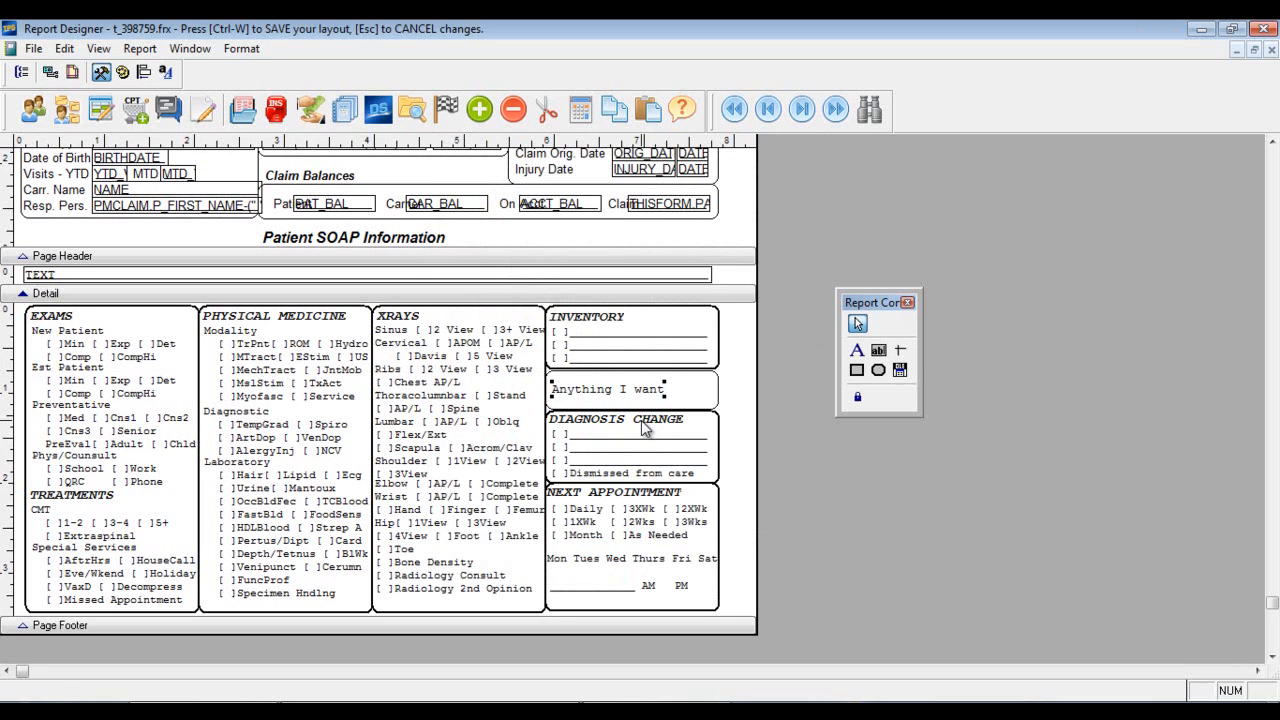
# - Draw a long vertical line beside the rightmost column of boxes and a short horizontal line across it
pyautogui.click(906, 354)
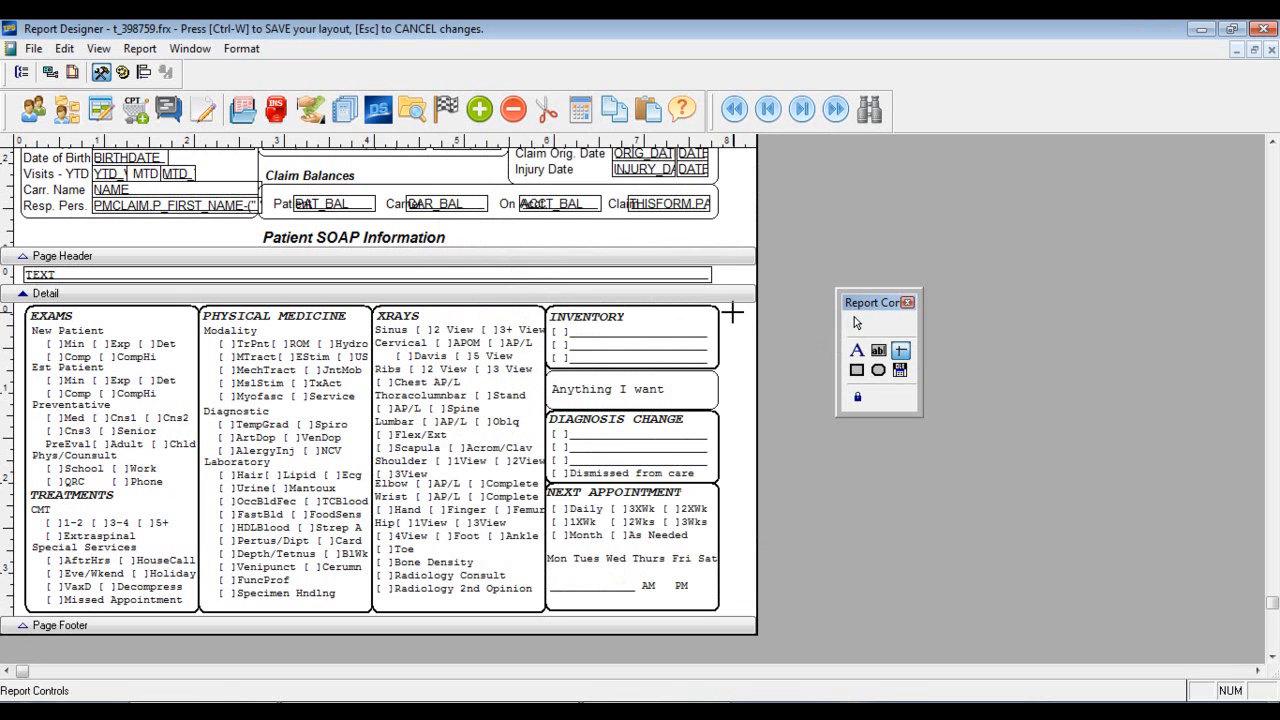
pyautogui.moveTo(733, 313); pyautogui.dragTo(765, 592)
pyautogui.click(901, 353)
pyautogui.moveTo(749, 453); pyautogui.dragTo(722, 453)
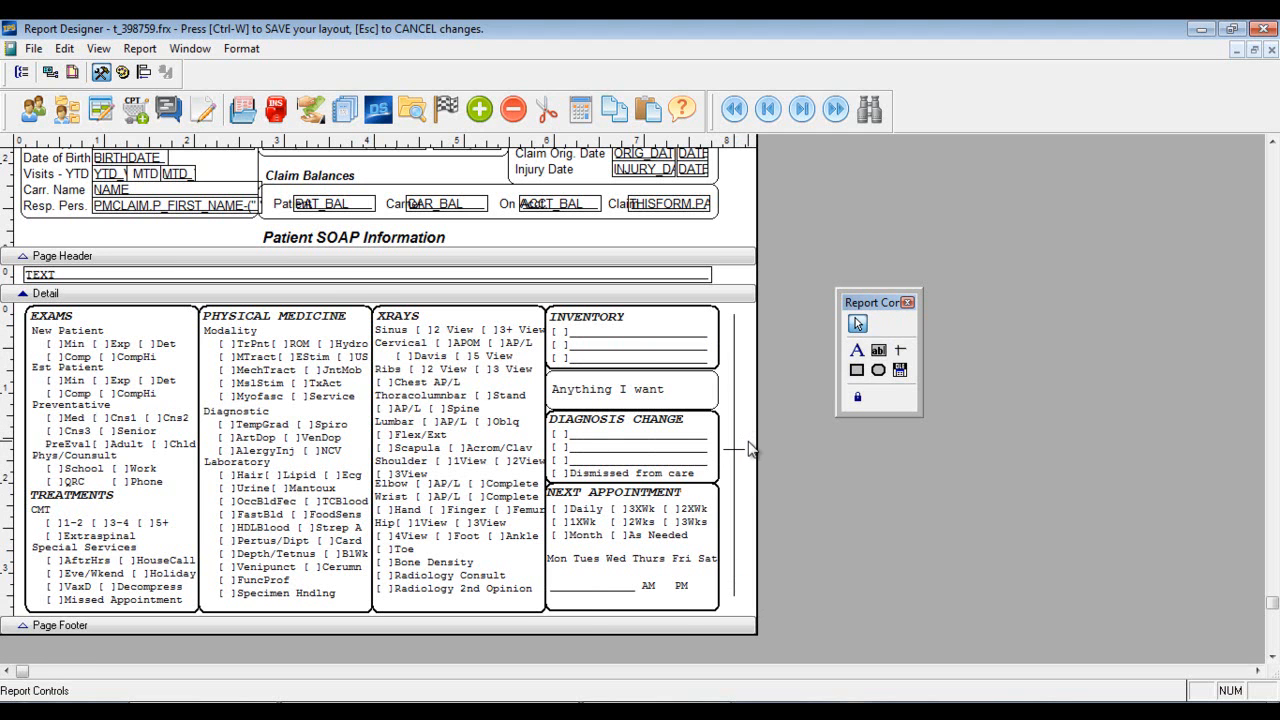
# - Save the custom fee slip layout, protecting it from future program updates
pyautogui.hotkey('ctrl', 'w')
pyautogui.click(640, 489)
pyautogui.click(740, 440)
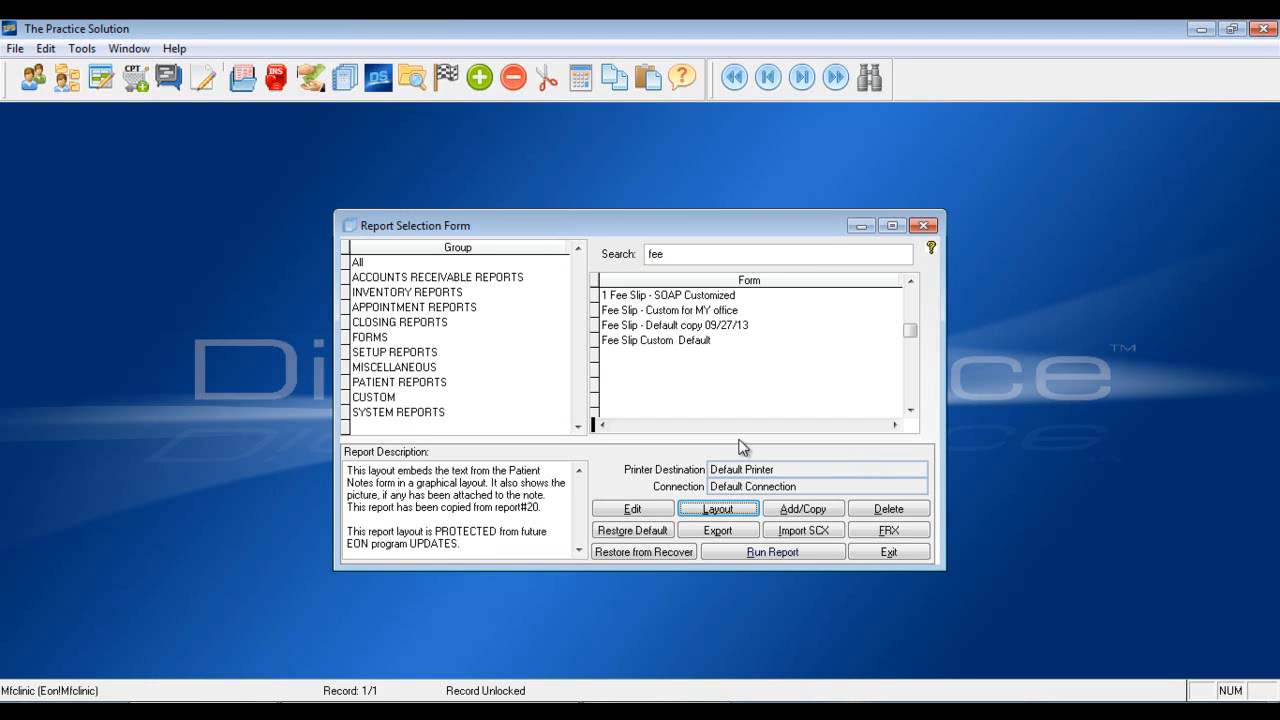
# - Clear the report search, select the All group, and search the reports for "att"
pyautogui.click(676, 254)
pyautogui.press('BackSpace')
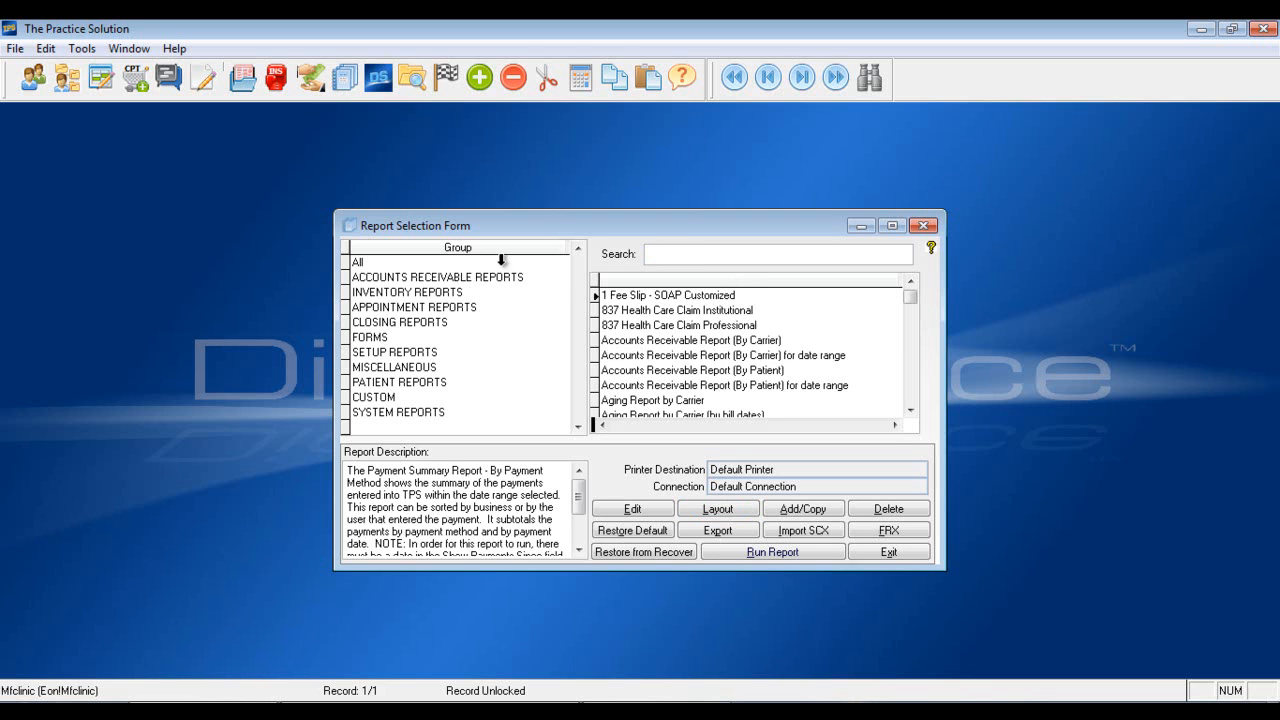
pyautogui.click(440, 263)
pyautogui.click(656, 256)
pyautogui.write('att')
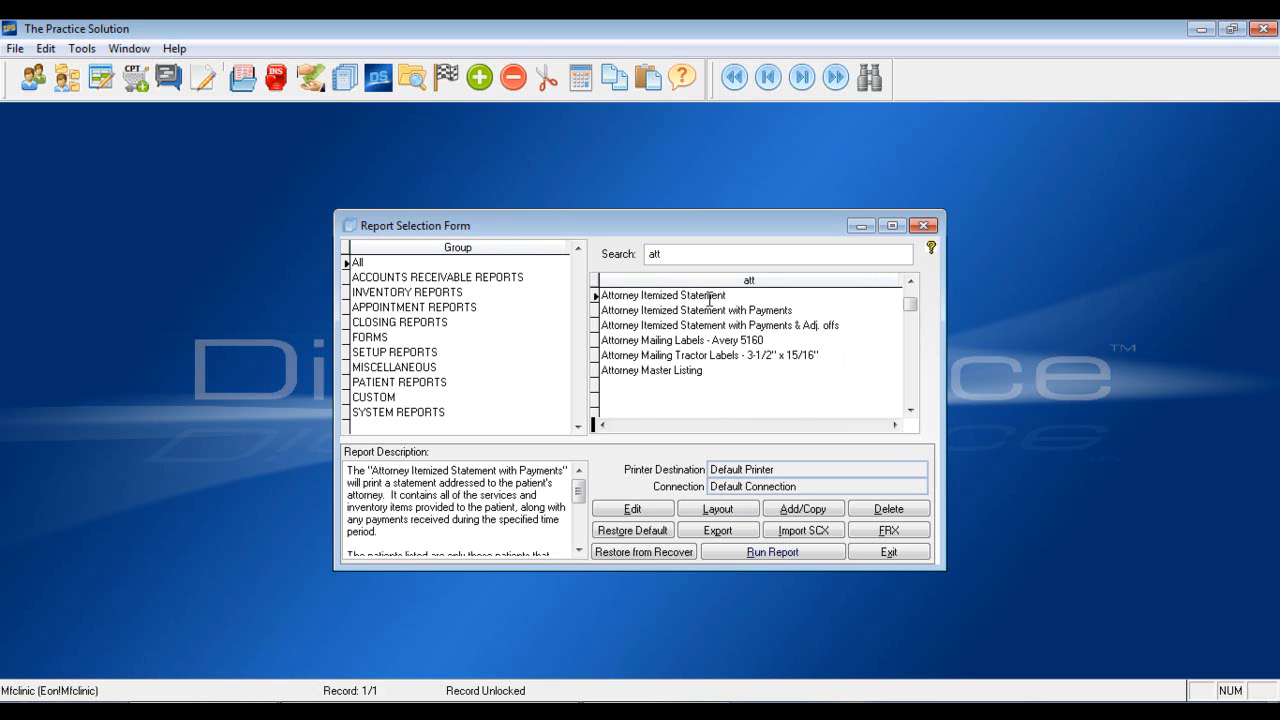
# - Run the Attorney Itemized Statement for all listed patients, preview it on screen, and exit the report parameters
pyautogui.click(741, 553)
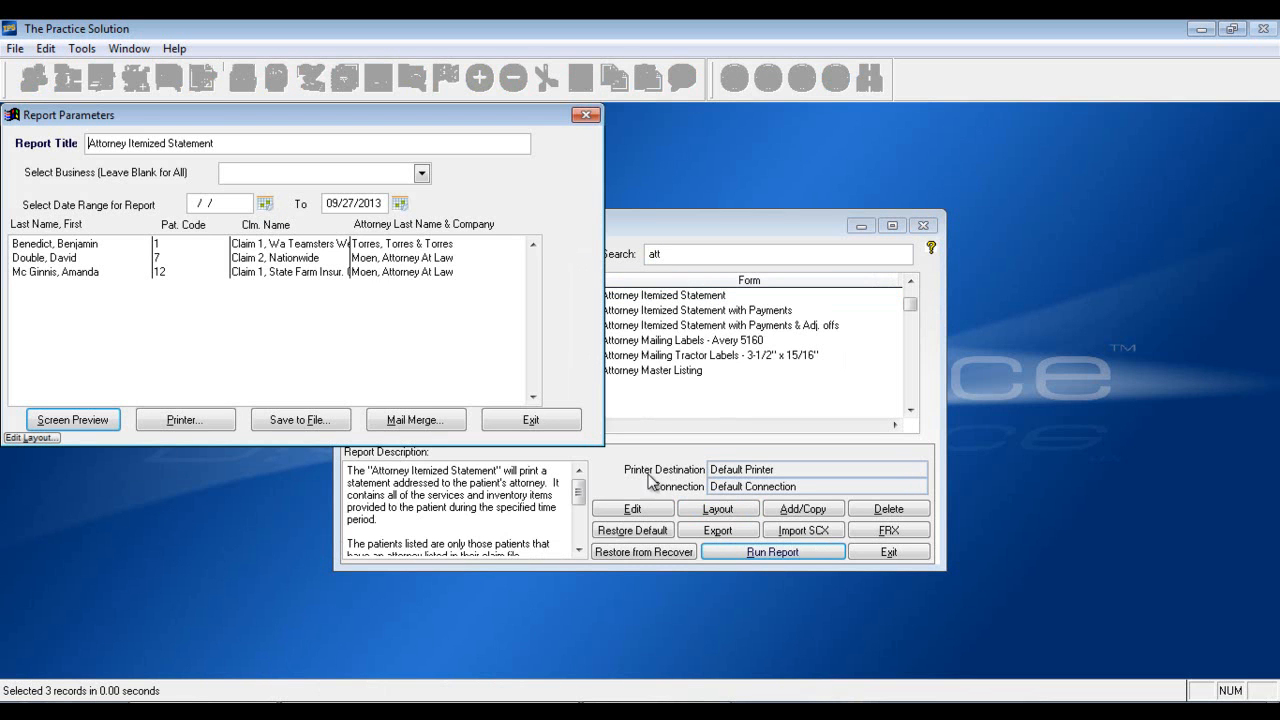
pyautogui.click(105, 245)
pyautogui.keyDown('shift'); pyautogui.click(120, 271); pyautogui.keyUp('shift')
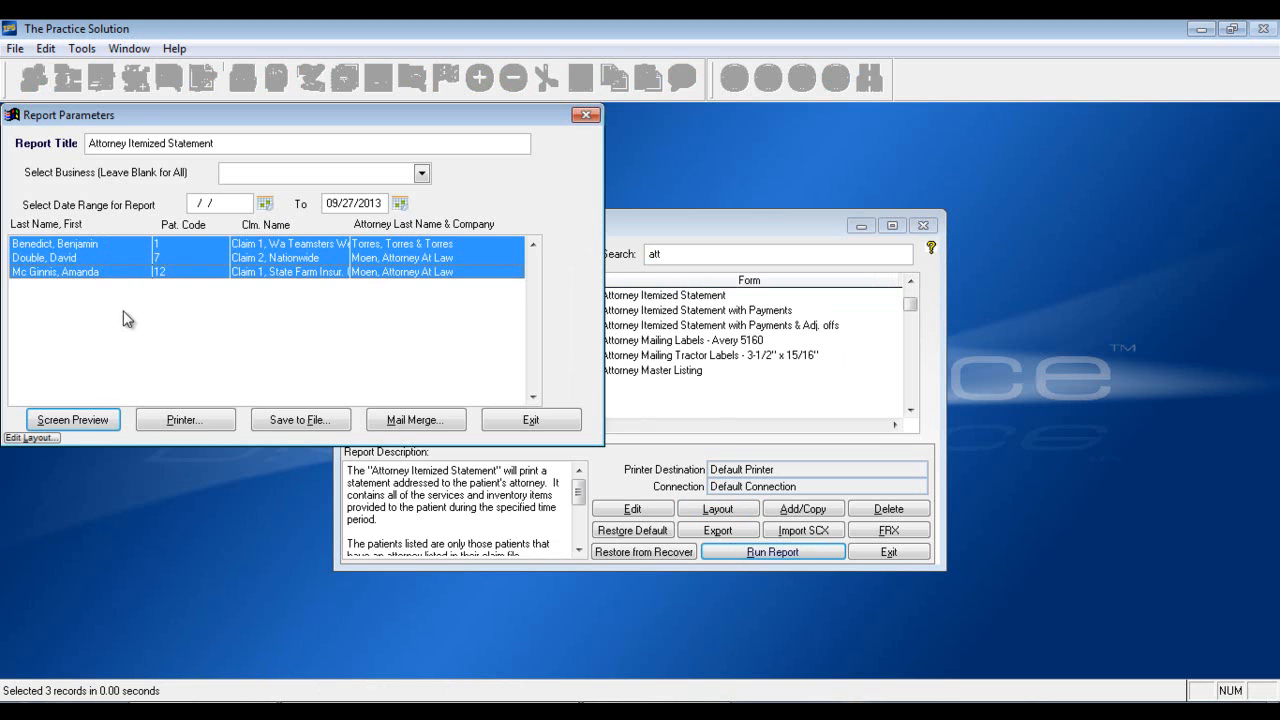
pyautogui.click(105, 420)
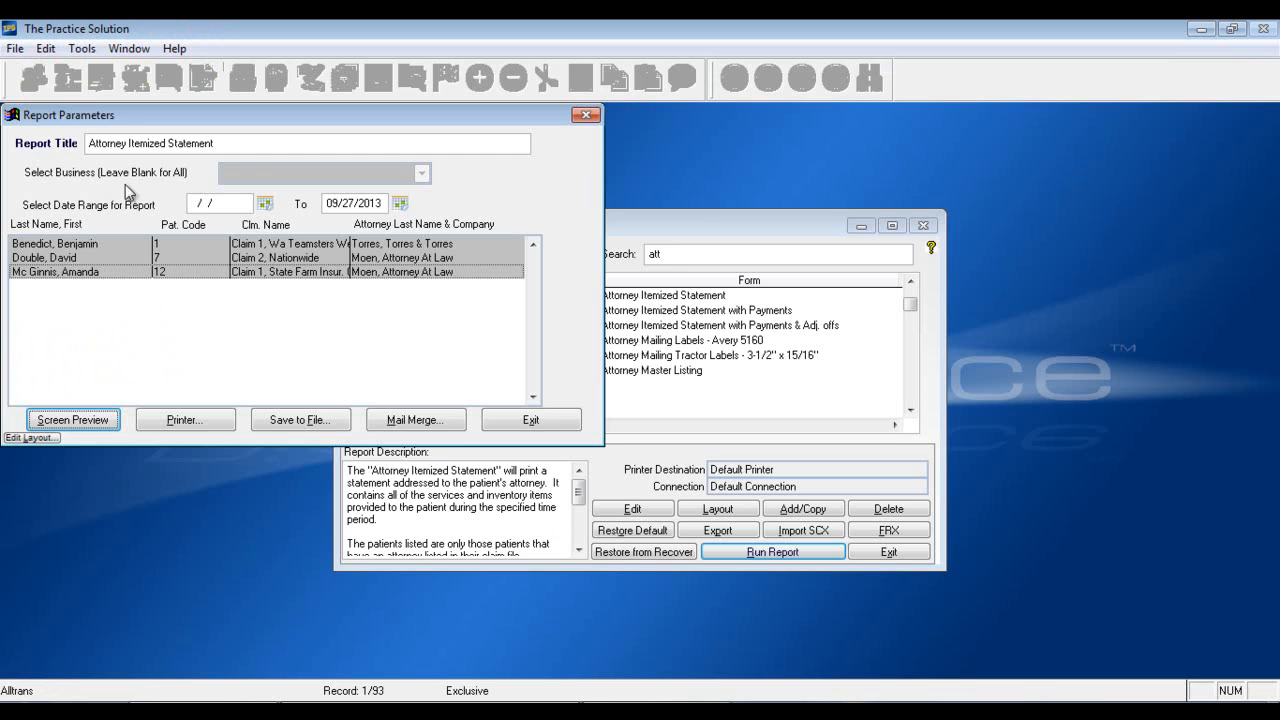
pyautogui.click(496, 422)
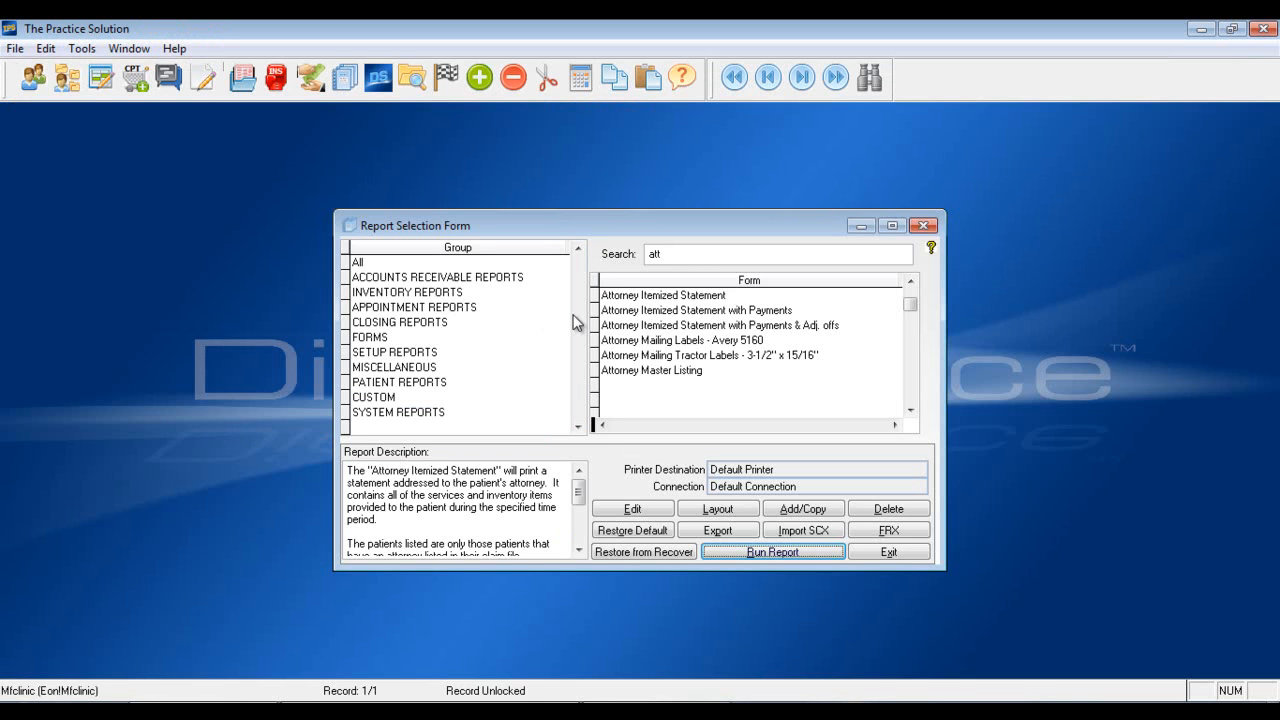
# - Copy the Attorney Itemized Statement report and open the copy's layout for editing
pyautogui.click(656, 297)
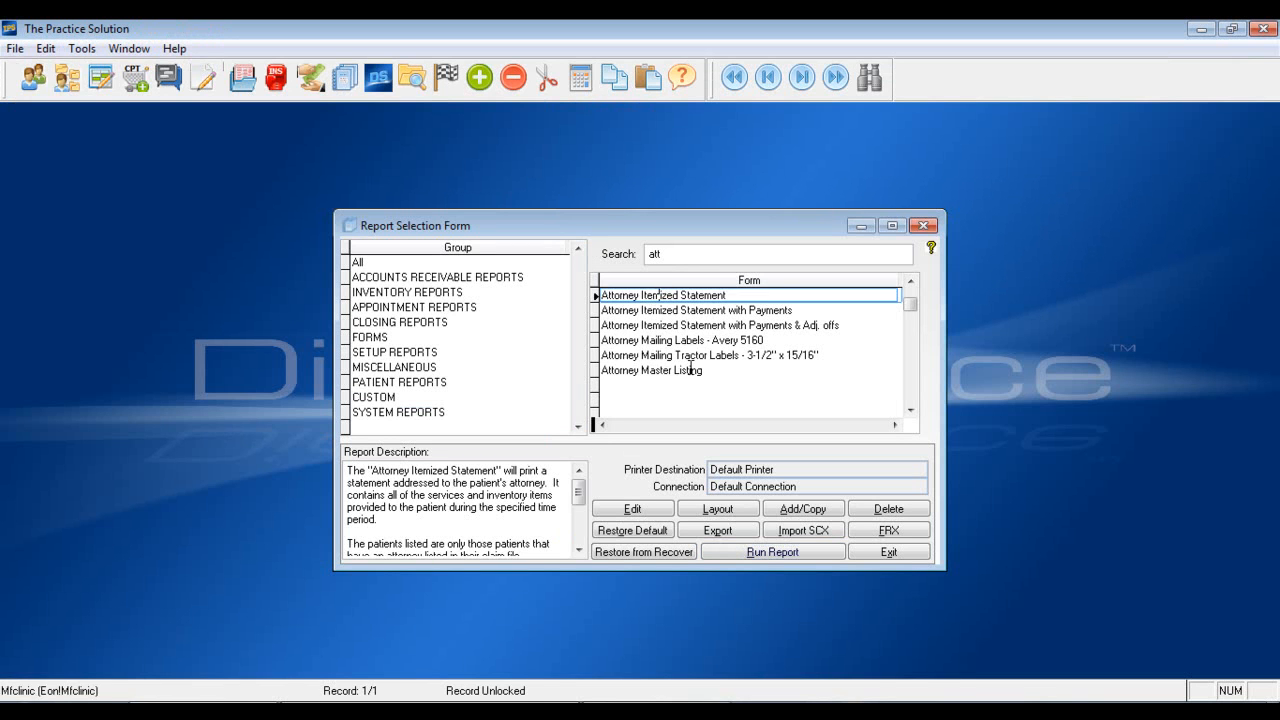
pyautogui.click(801, 520)
pyautogui.click(712, 432)
pyautogui.click(716, 426)
pyautogui.click(745, 311)
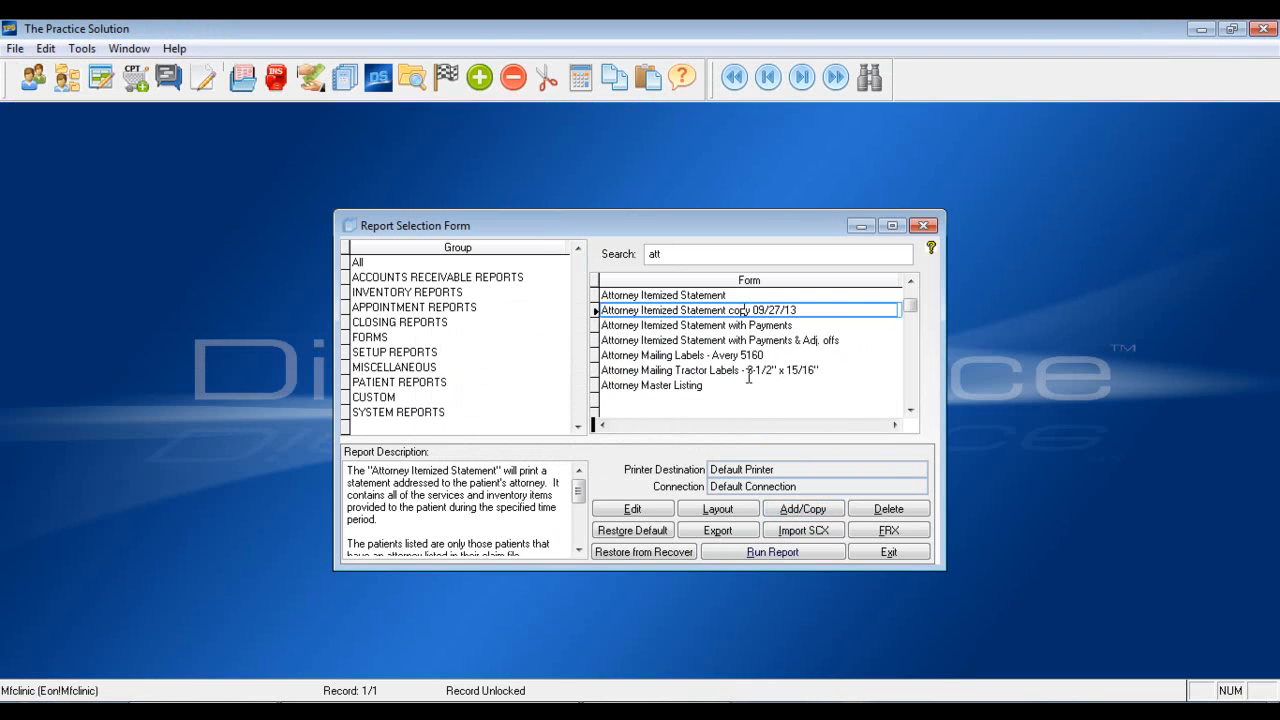
pyautogui.click(716, 509)
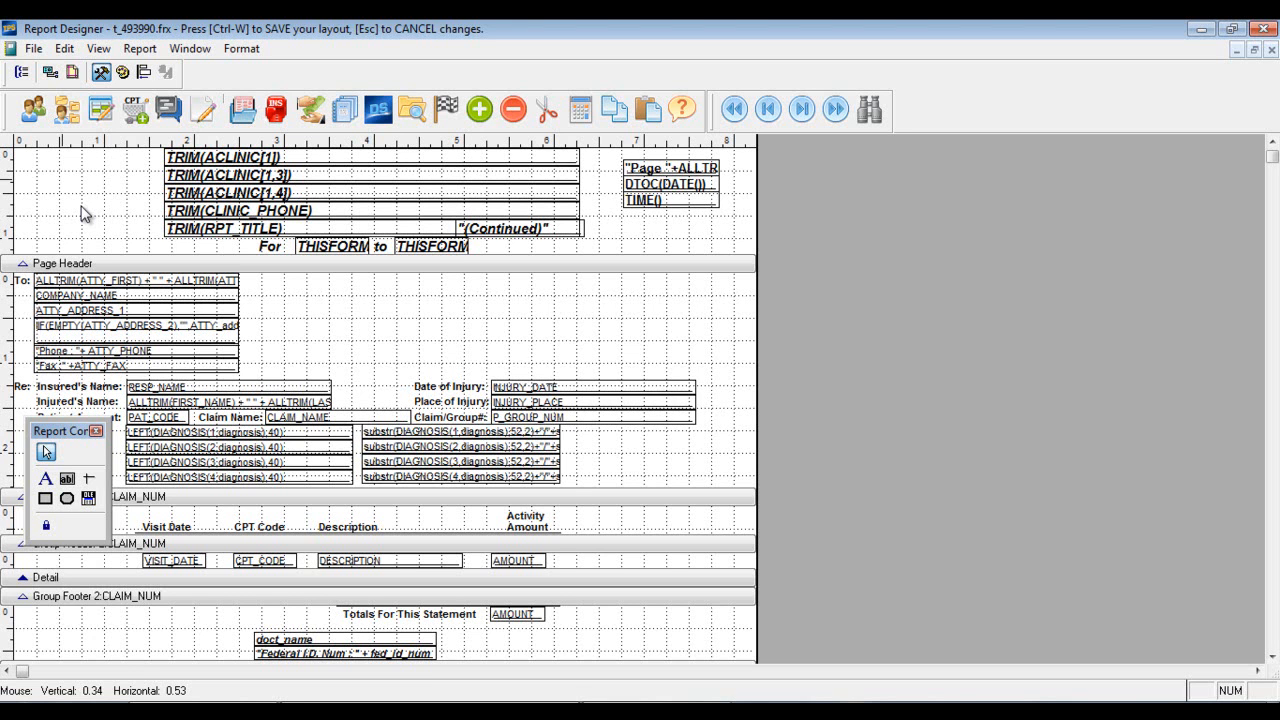
# - Place a picture about 1.32 in wide and 0.76 in high beside the clinic heading, using tpssplash.jpg as its image file
pyautogui.click(91, 506)
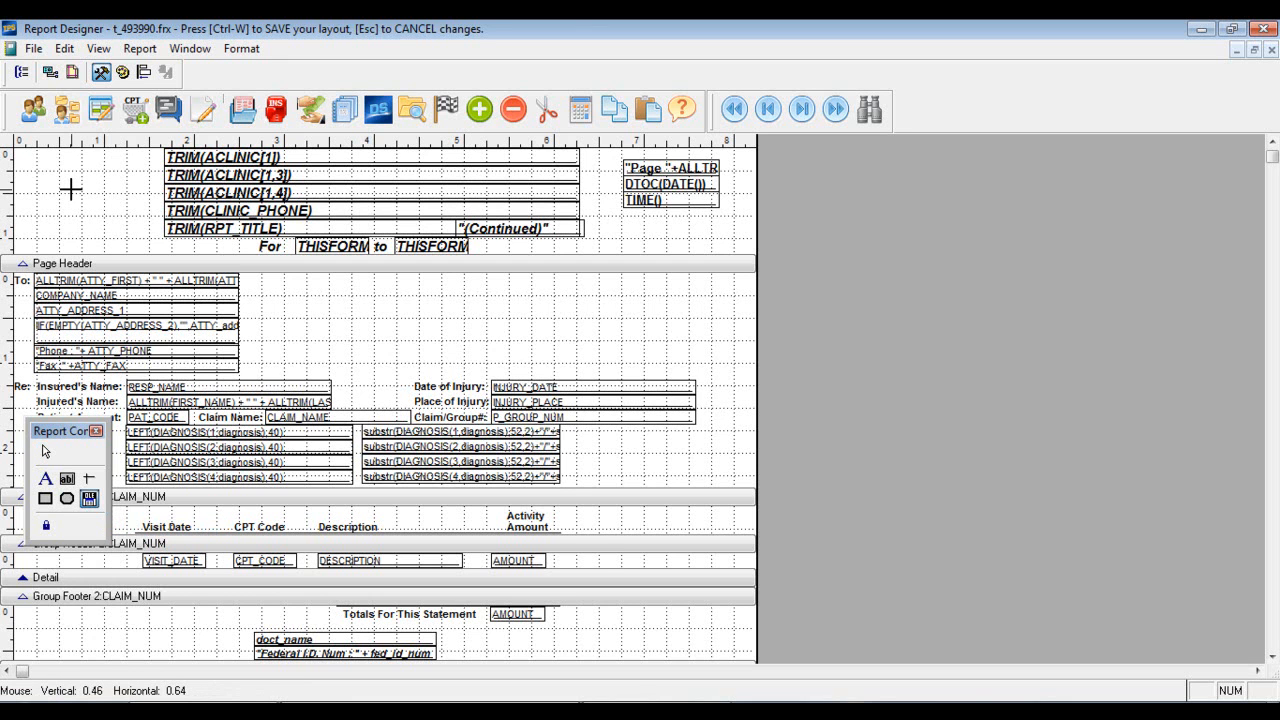
pyautogui.moveTo(30, 164); pyautogui.dragTo(148, 232)
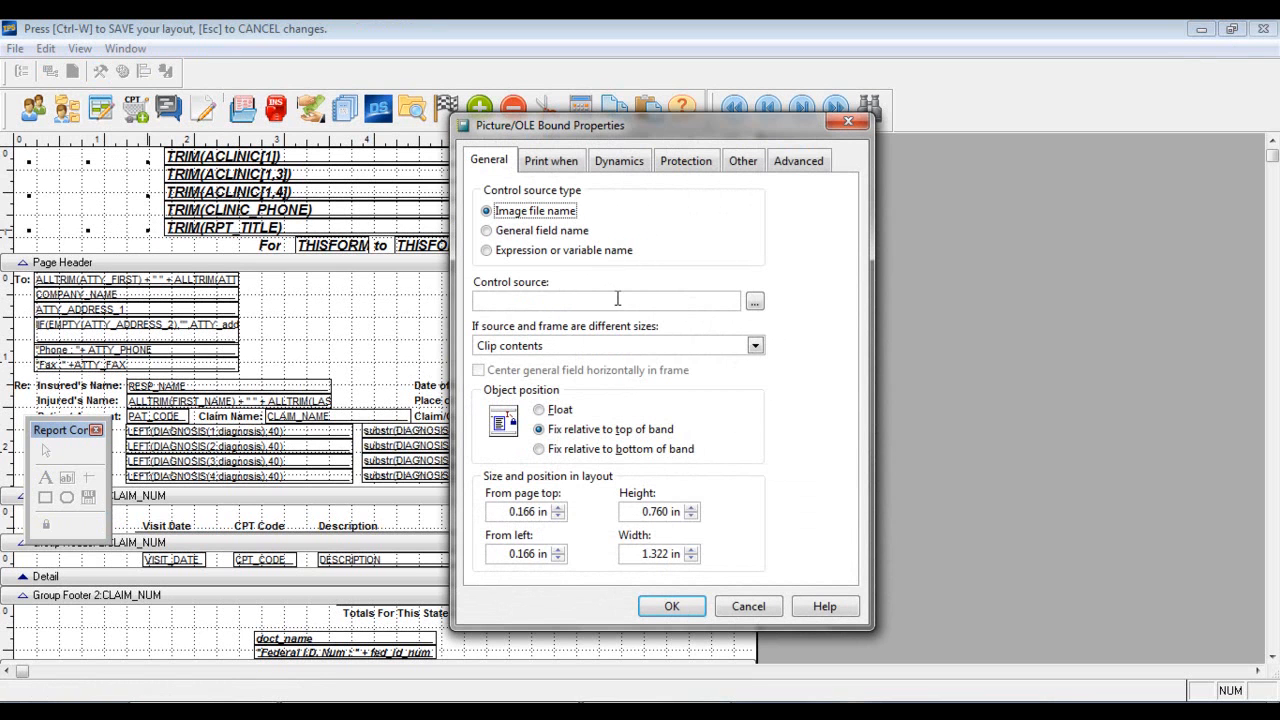
pyautogui.click(754, 301)
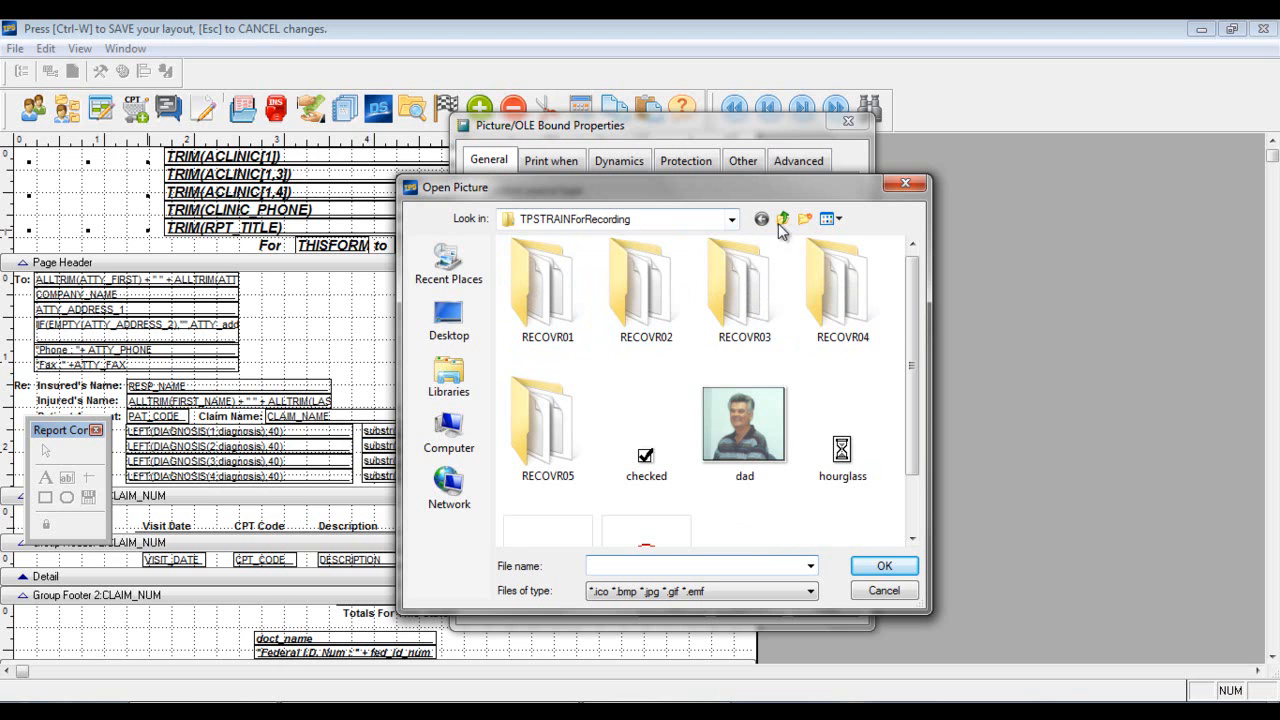
pyautogui.moveTo(909, 281); pyautogui.dragTo(909, 364)
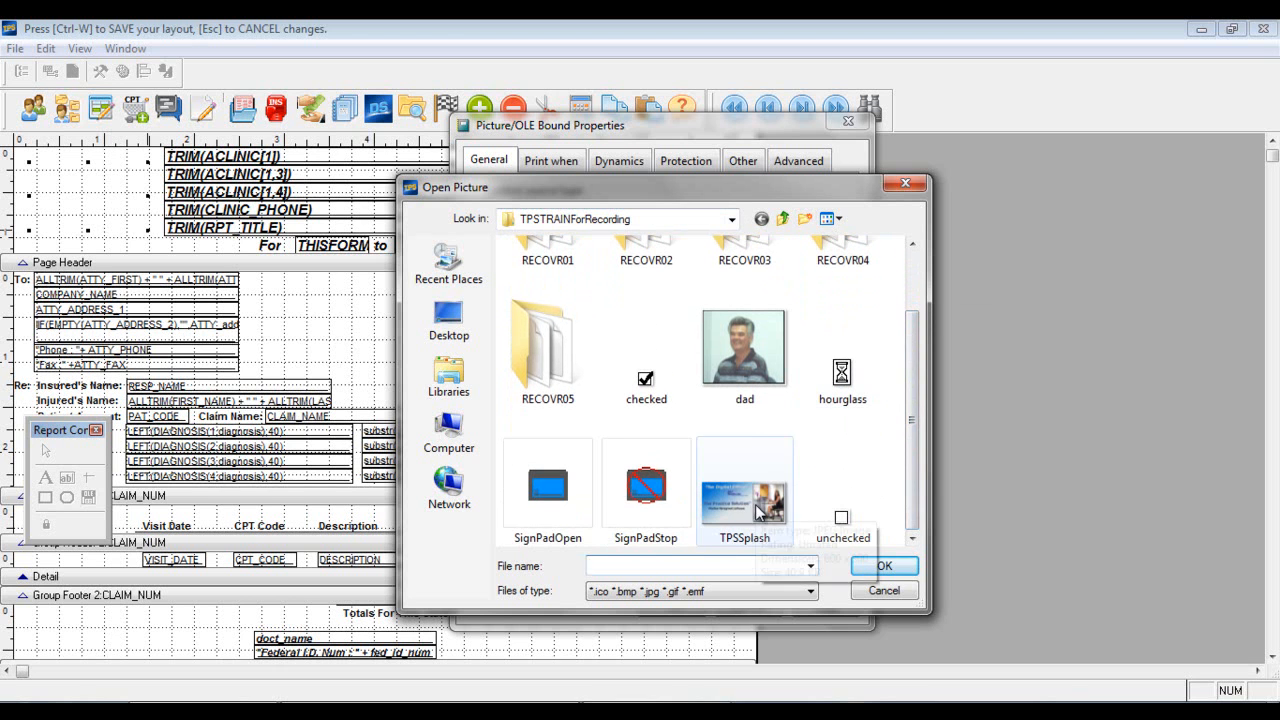
pyautogui.doubleClick(757, 511)
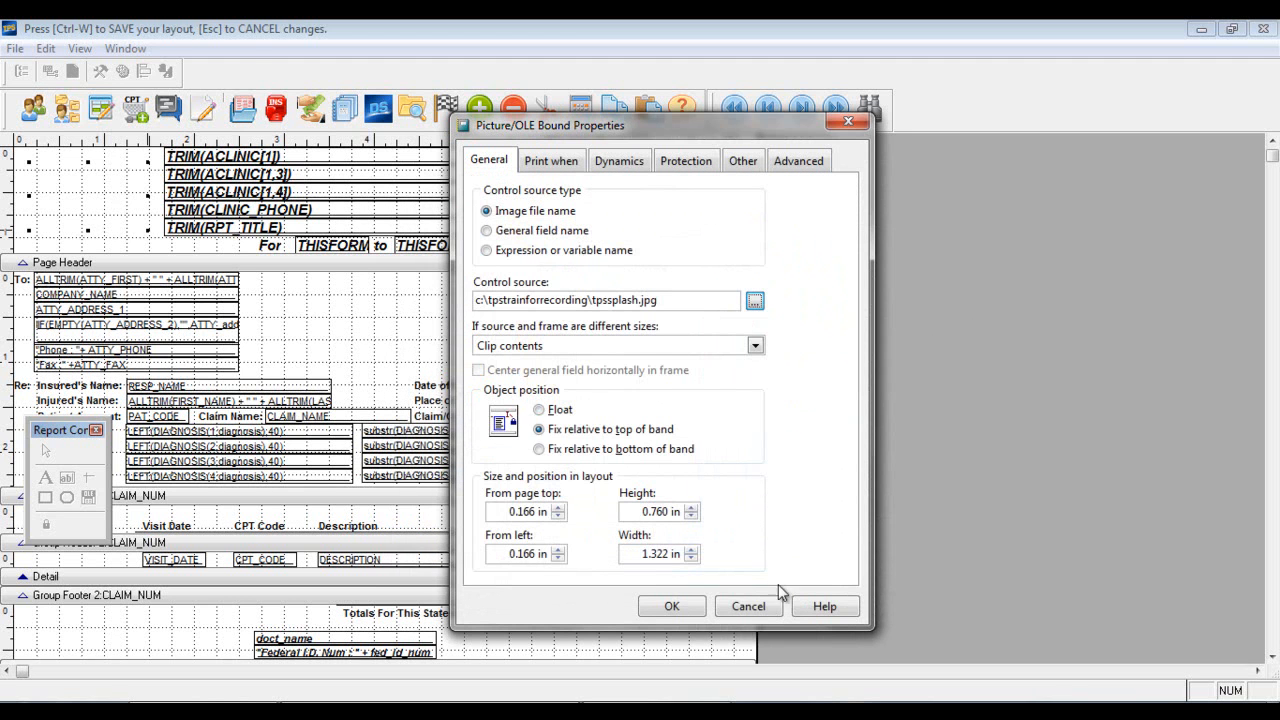
pyautogui.click(694, 603)
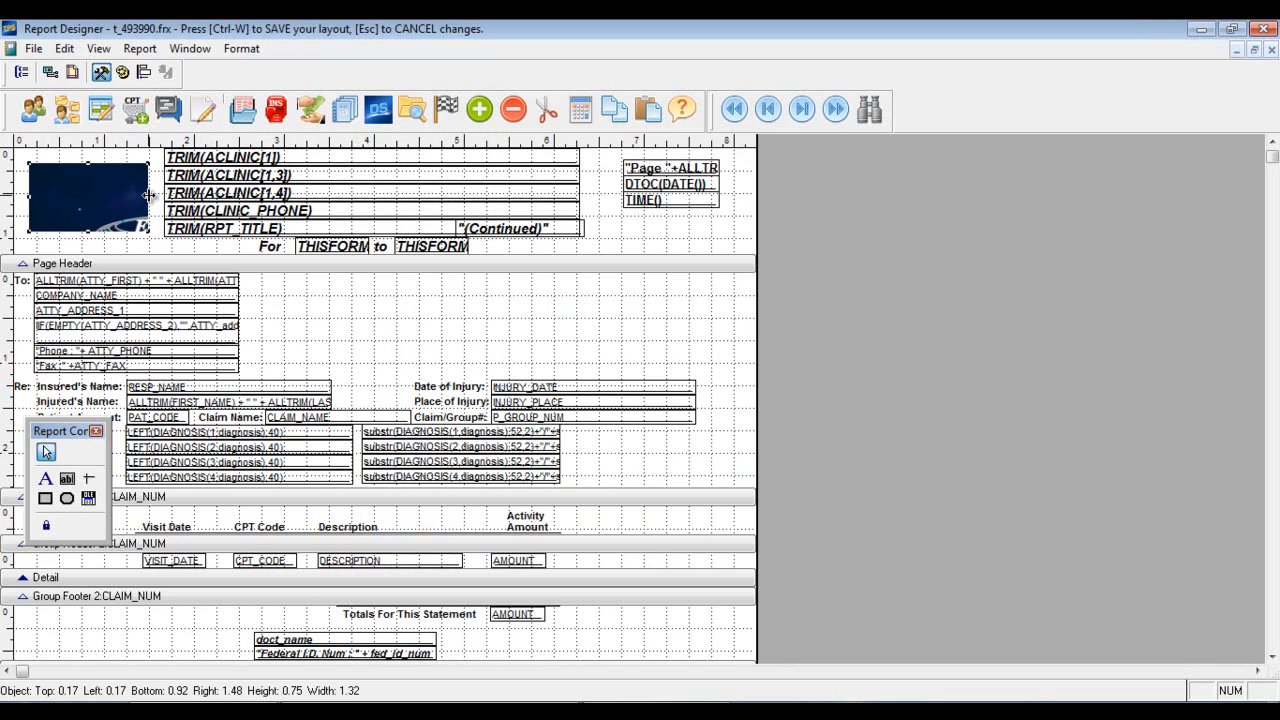
# - Resize the picture to about 1.41 in wide and 0.86 in high and save the layout, protecting it from future program updates
pyautogui.moveTo(148, 195); pyautogui.dragTo(664, 230)
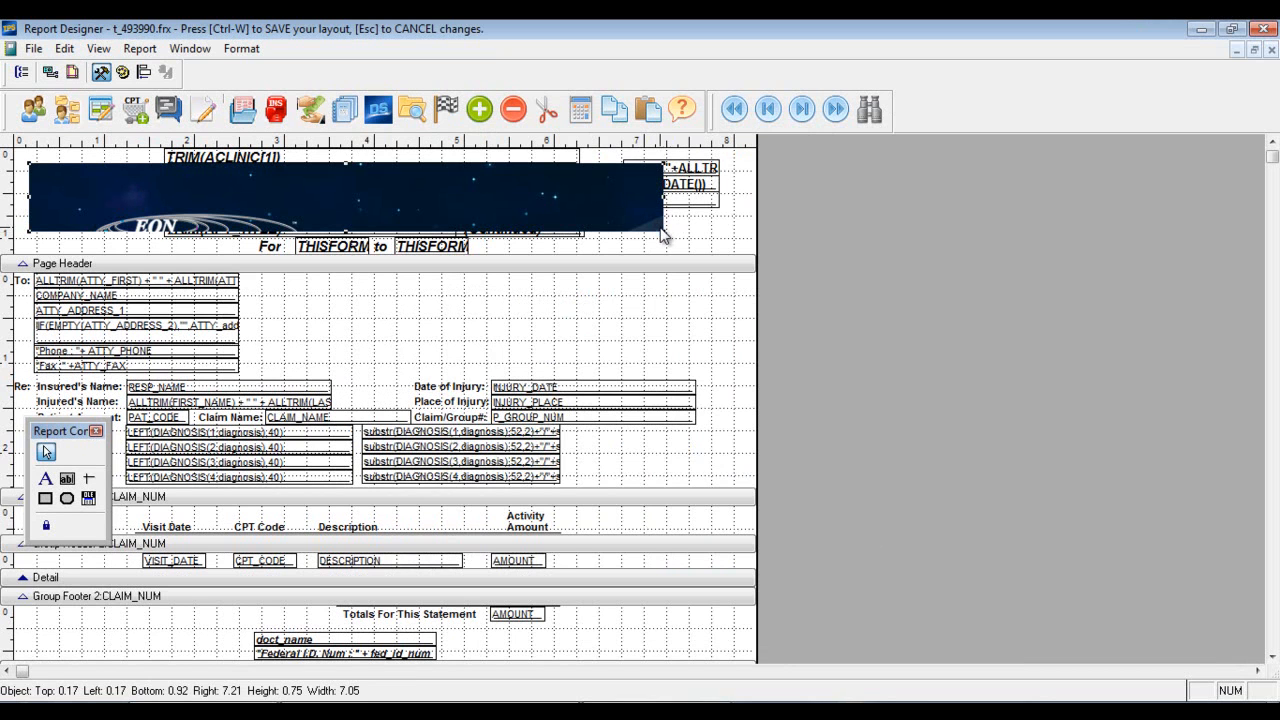
pyautogui.moveTo(663, 232); pyautogui.dragTo(153, 241)
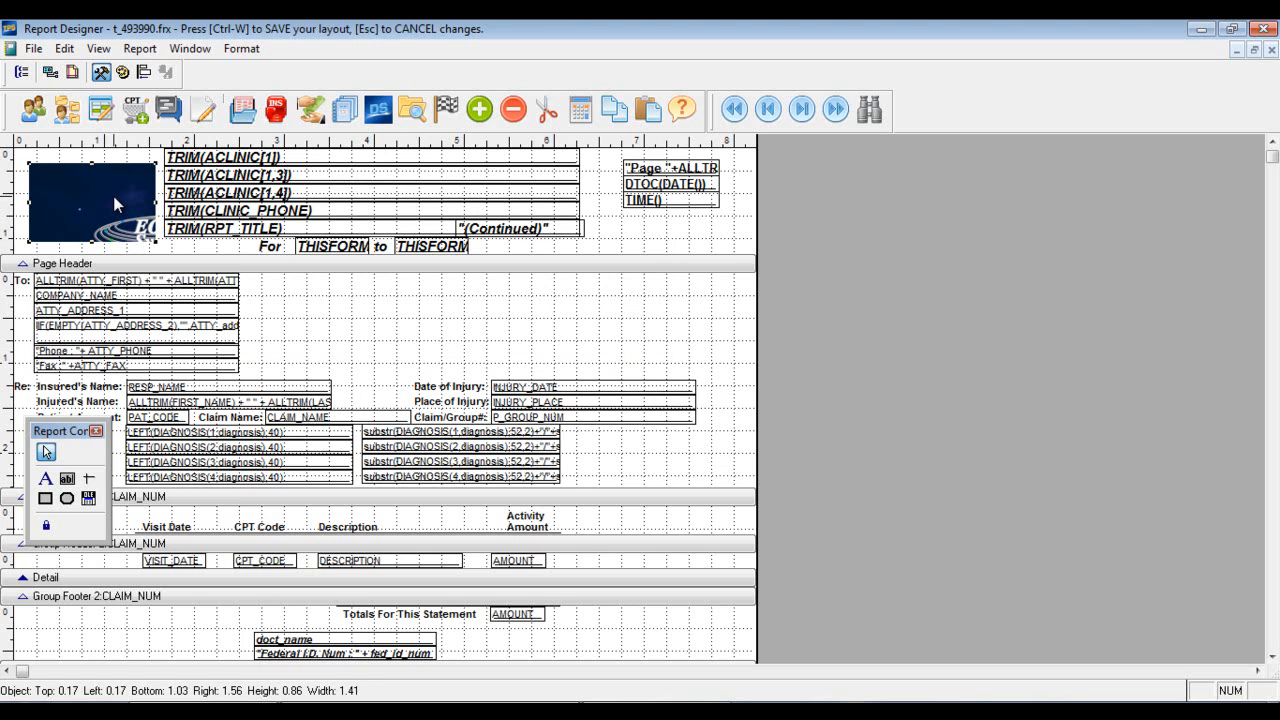
pyautogui.hotkey('ctrl', 'w')
pyautogui.click(636, 488)
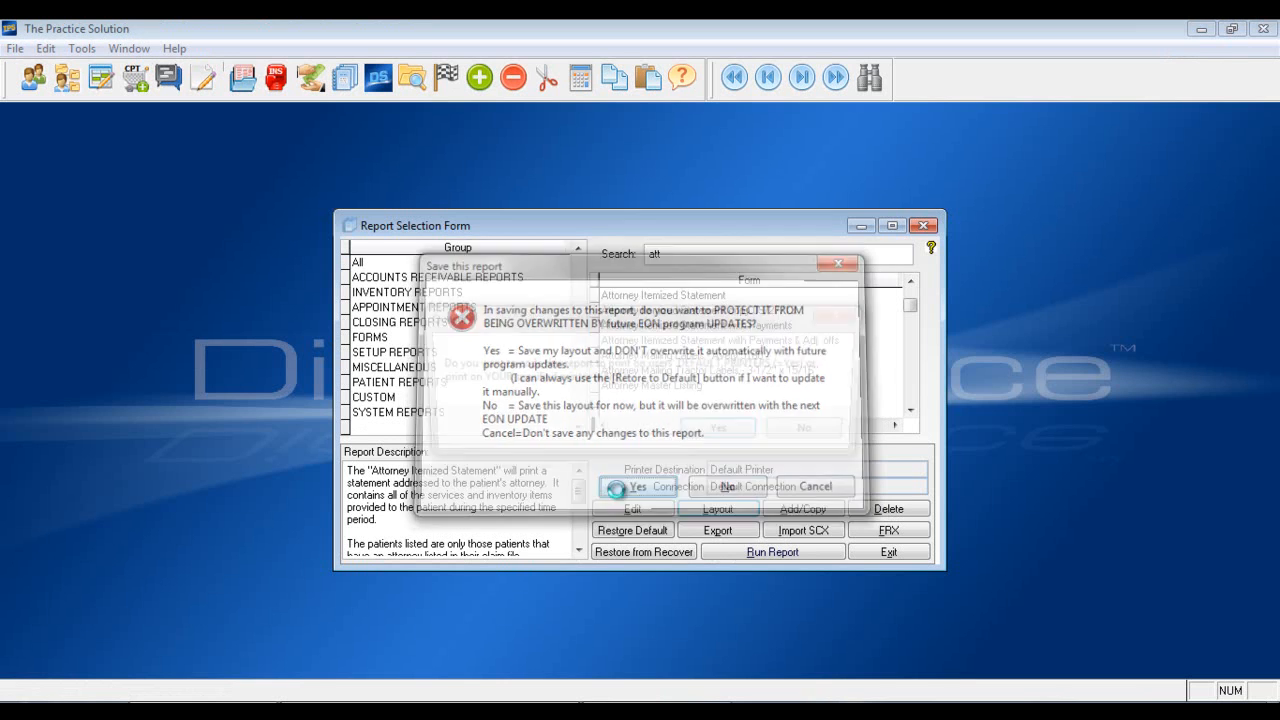
pyautogui.click(730, 435)
# - Run the copied Attorney Itemized Statement for all listed patients, preview it on screen, and close the preview
pyautogui.click(778, 552)
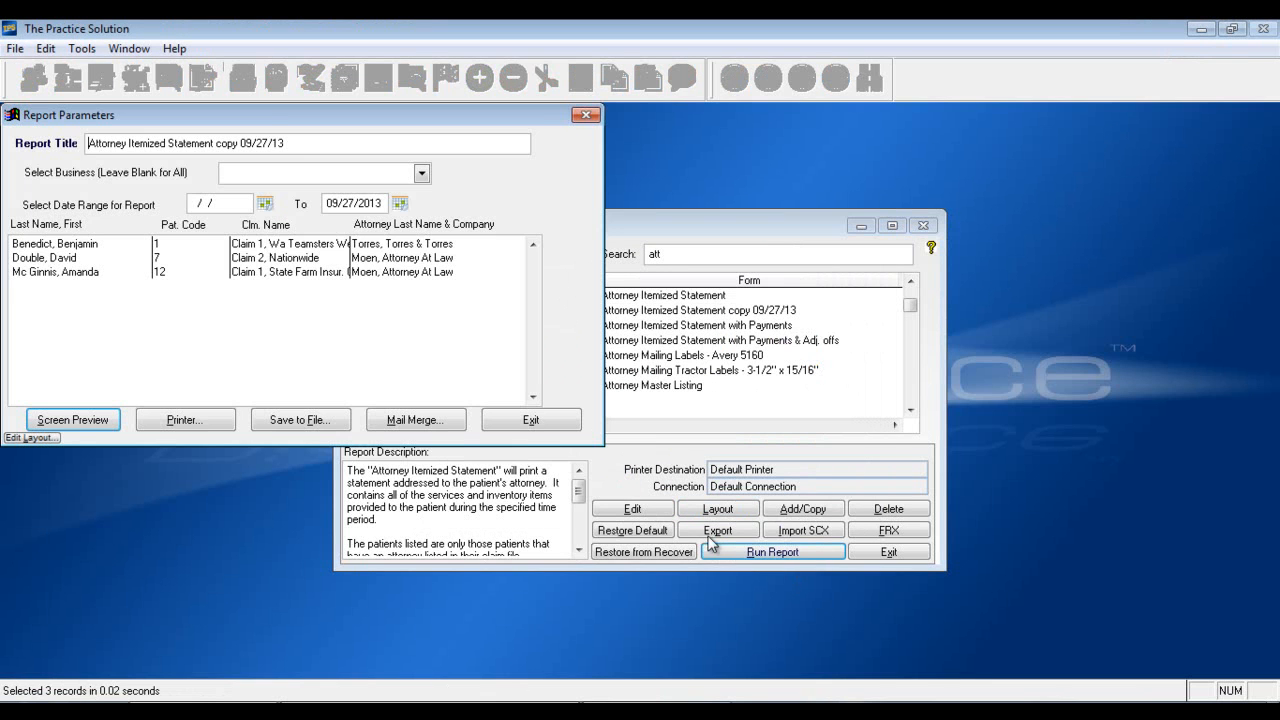
pyautogui.moveTo(64, 244); pyautogui.dragTo(74, 274)
pyautogui.click(80, 420)
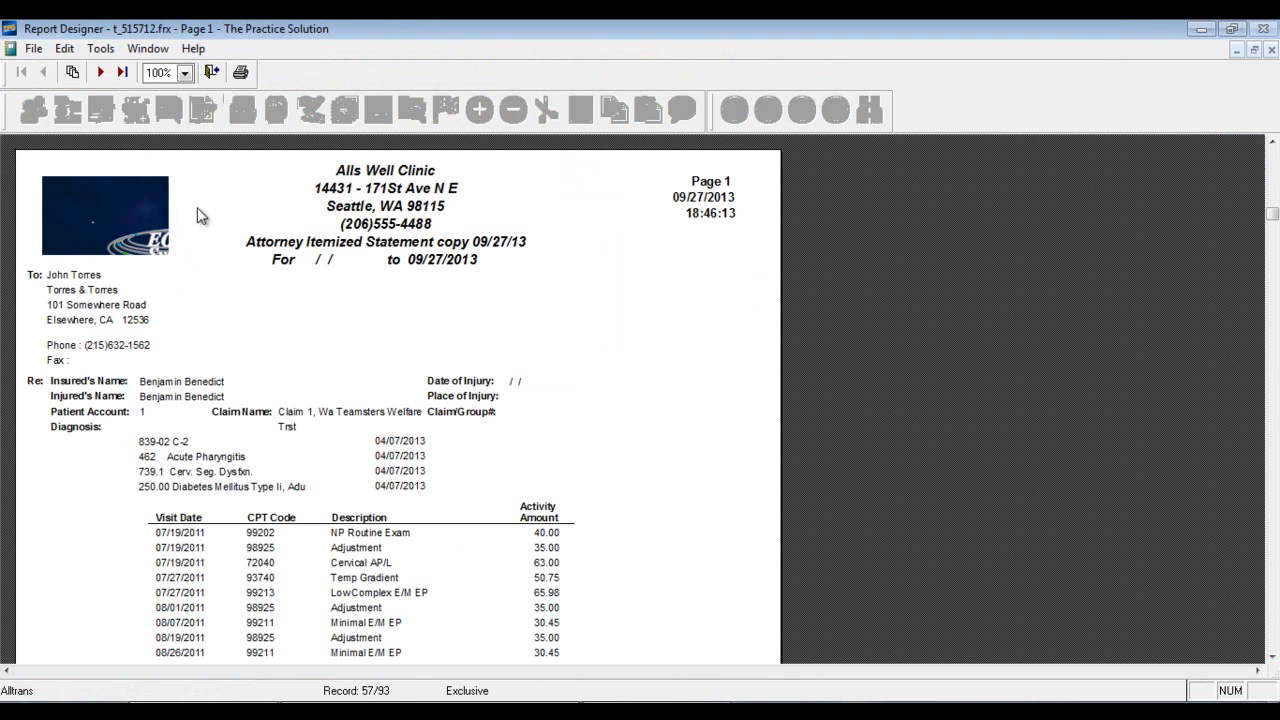
pyautogui.press('Escape')
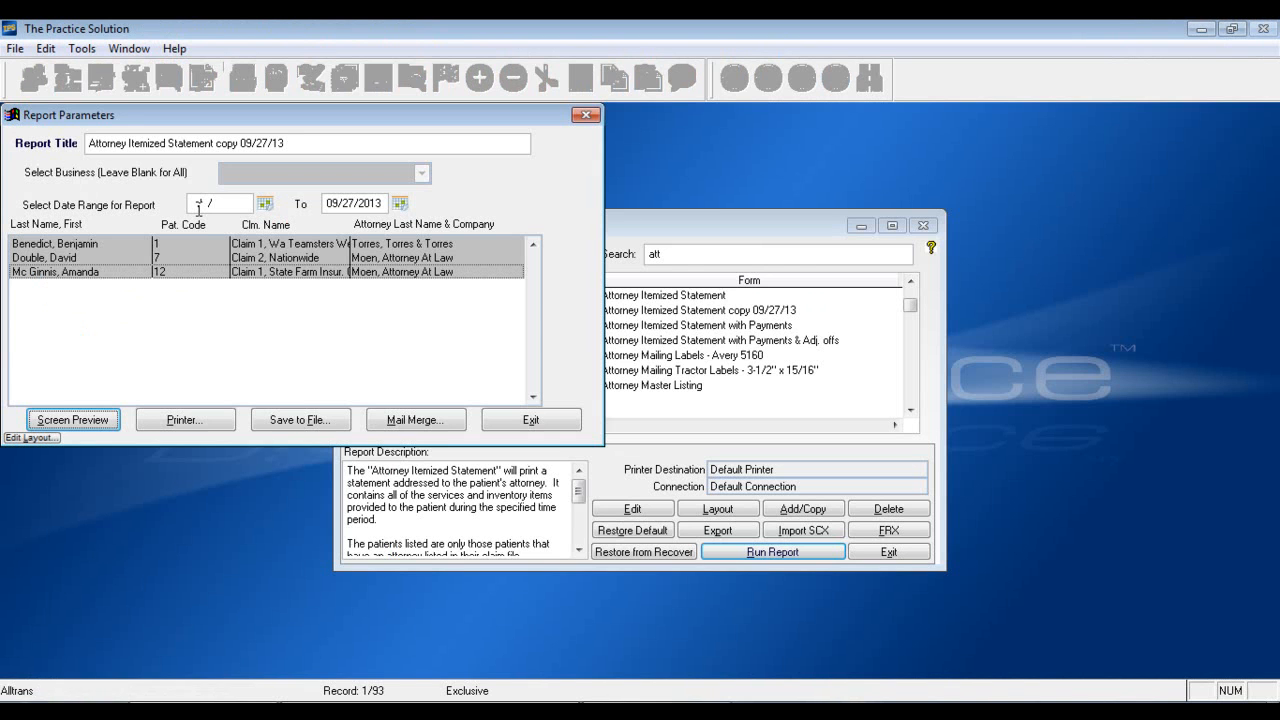